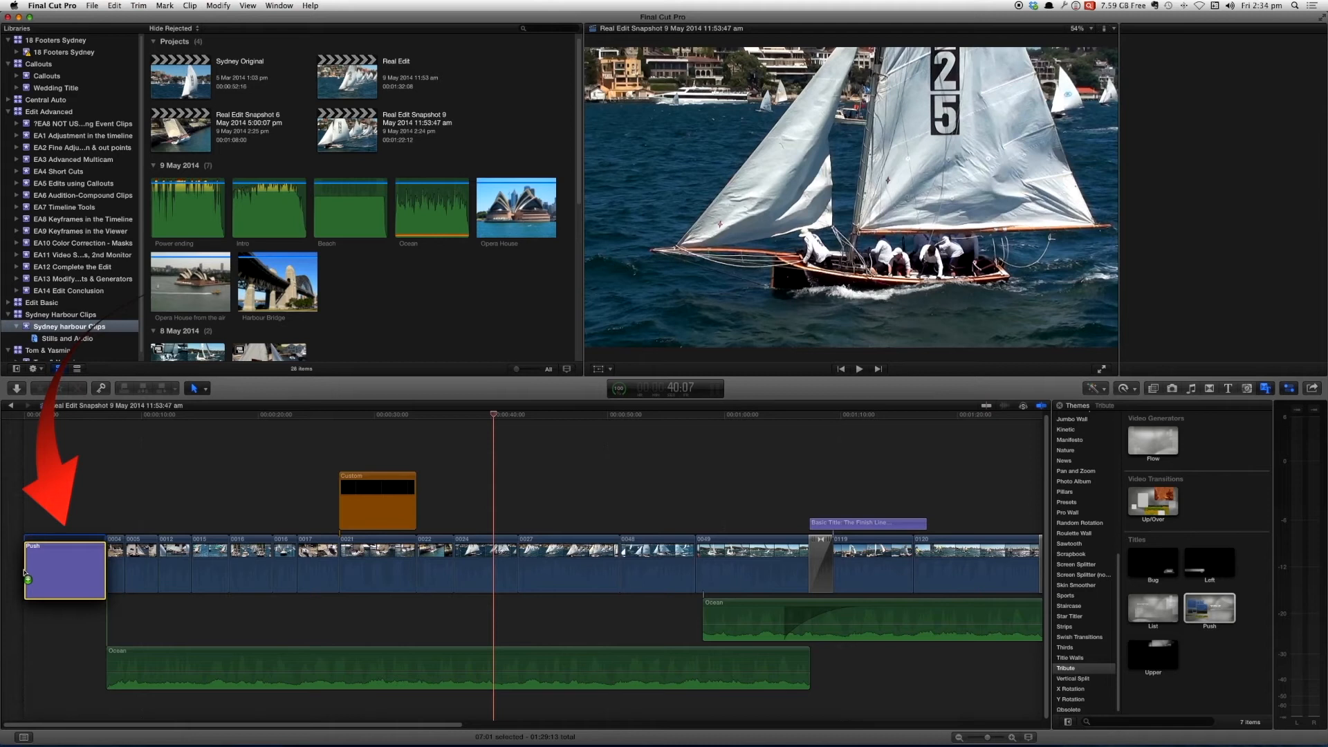
- Insert the Push title at the start of the timeline and fill its drop zone with the first boat clip, 0004
{"action": "left_click_drag", "start_coordinate": [24, 571], "coordinate": [24, 571]}
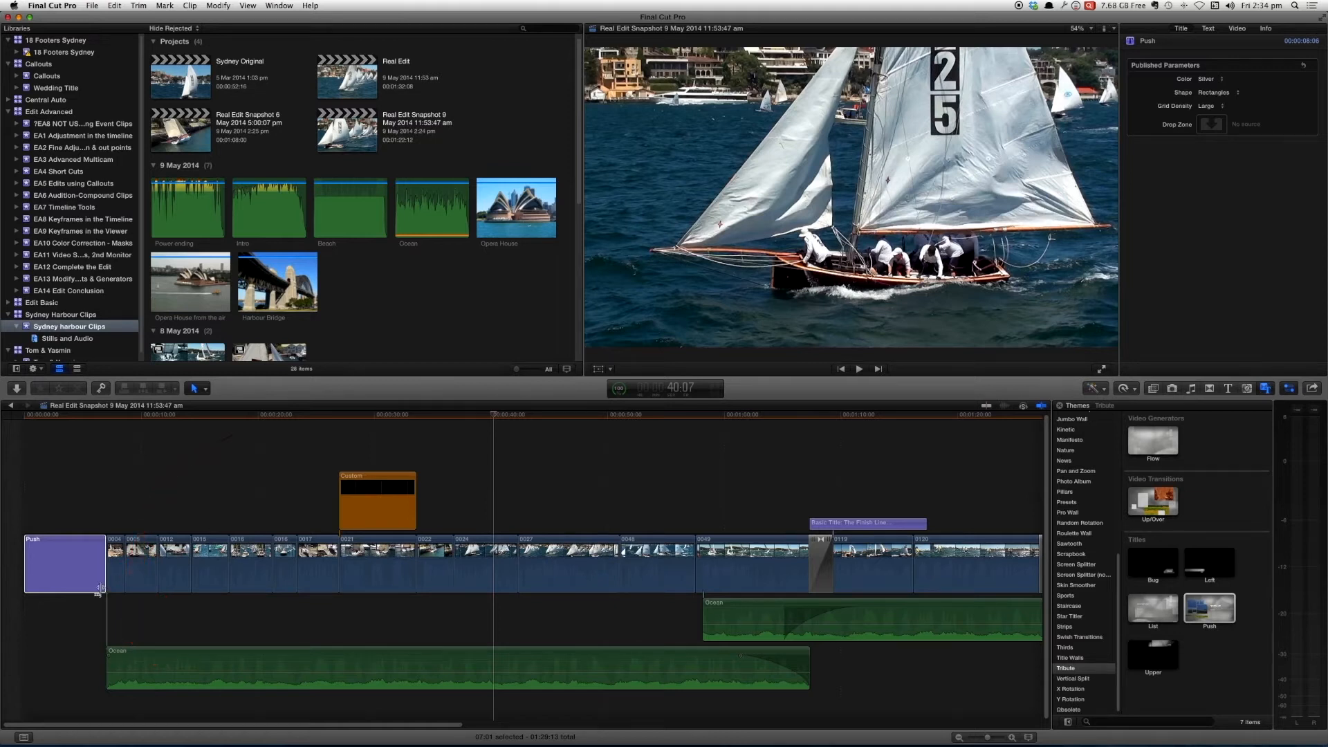
{"action": "left_click", "coordinate": [71, 422]}
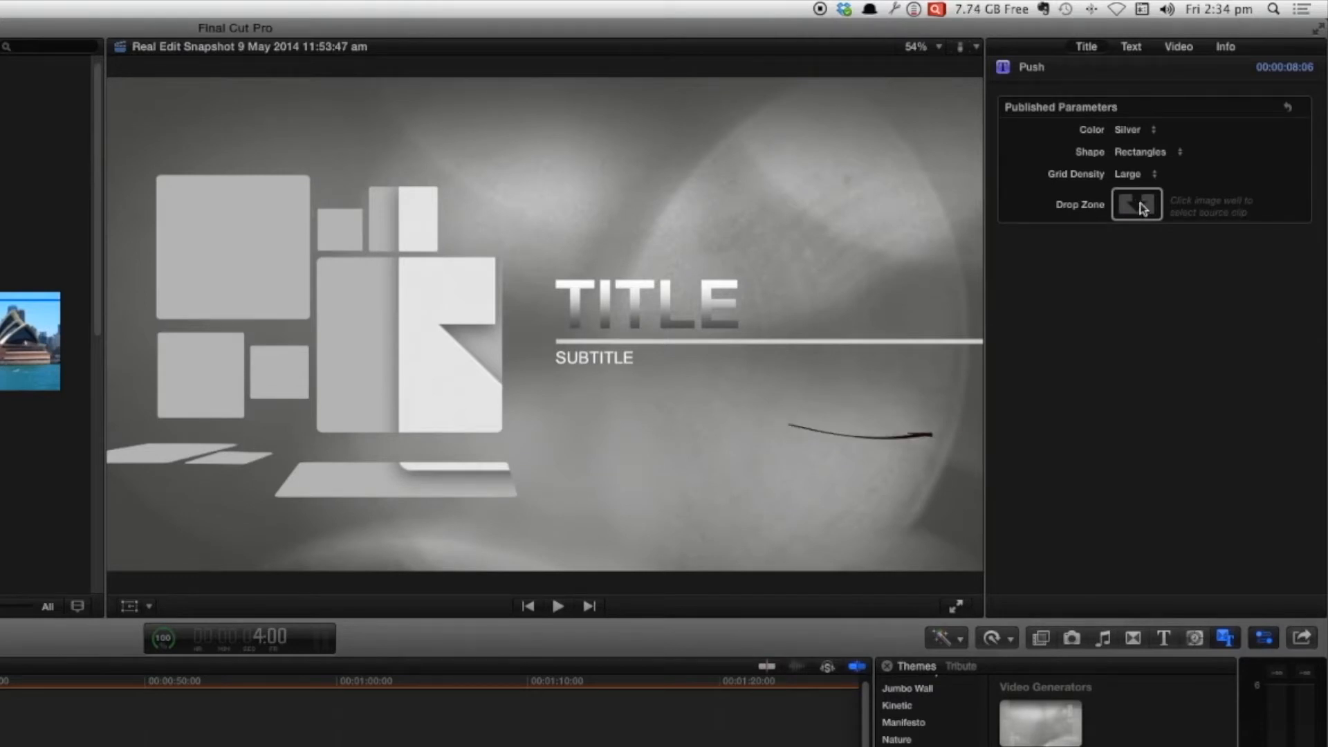
{"action": "left_click", "coordinate": [1137, 205]}
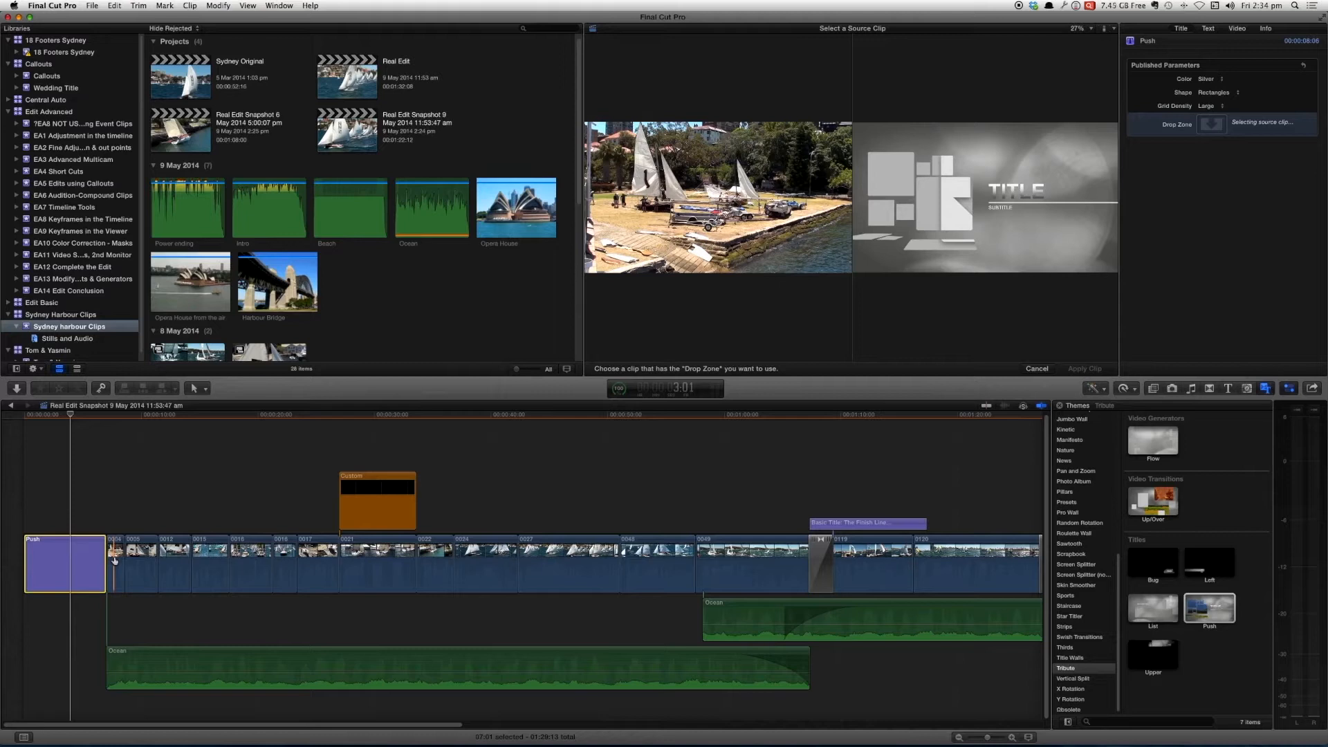
{"action": "left_click", "coordinate": [114, 560]}
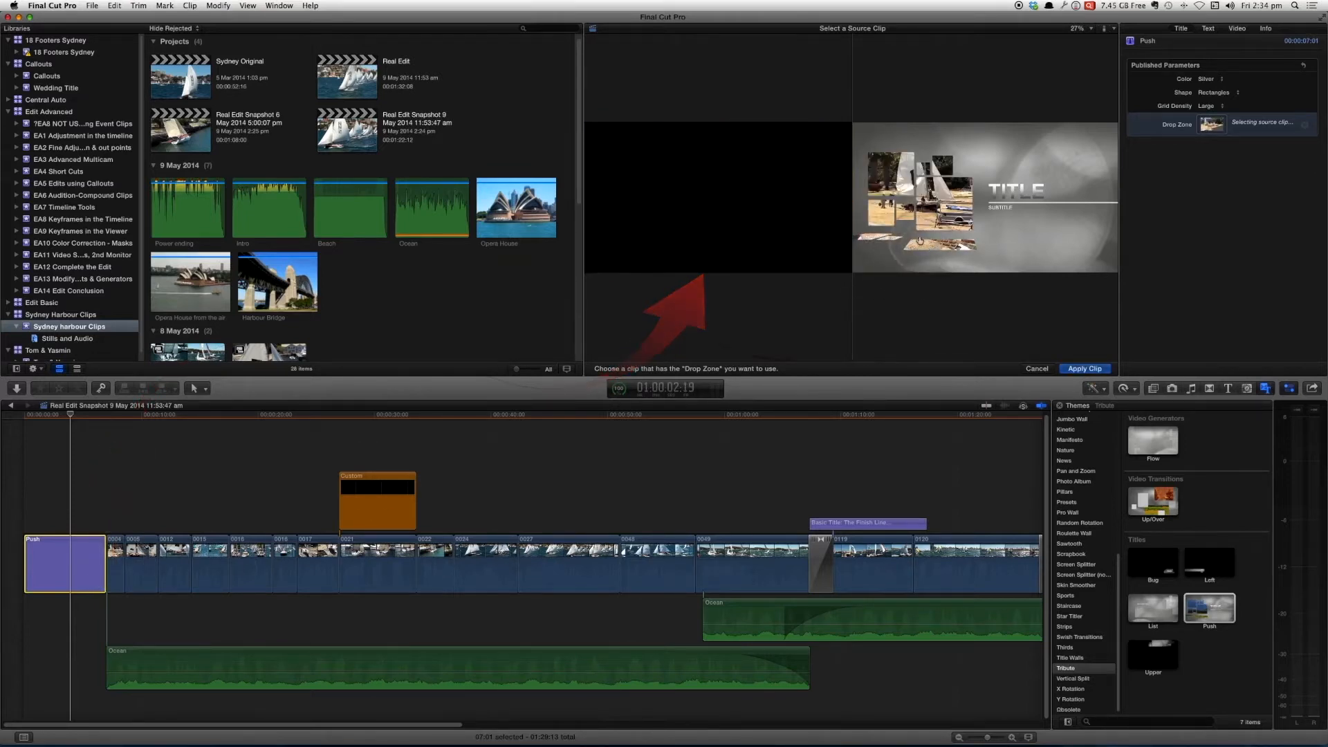
{"action": "left_click", "coordinate": [1088, 368]}
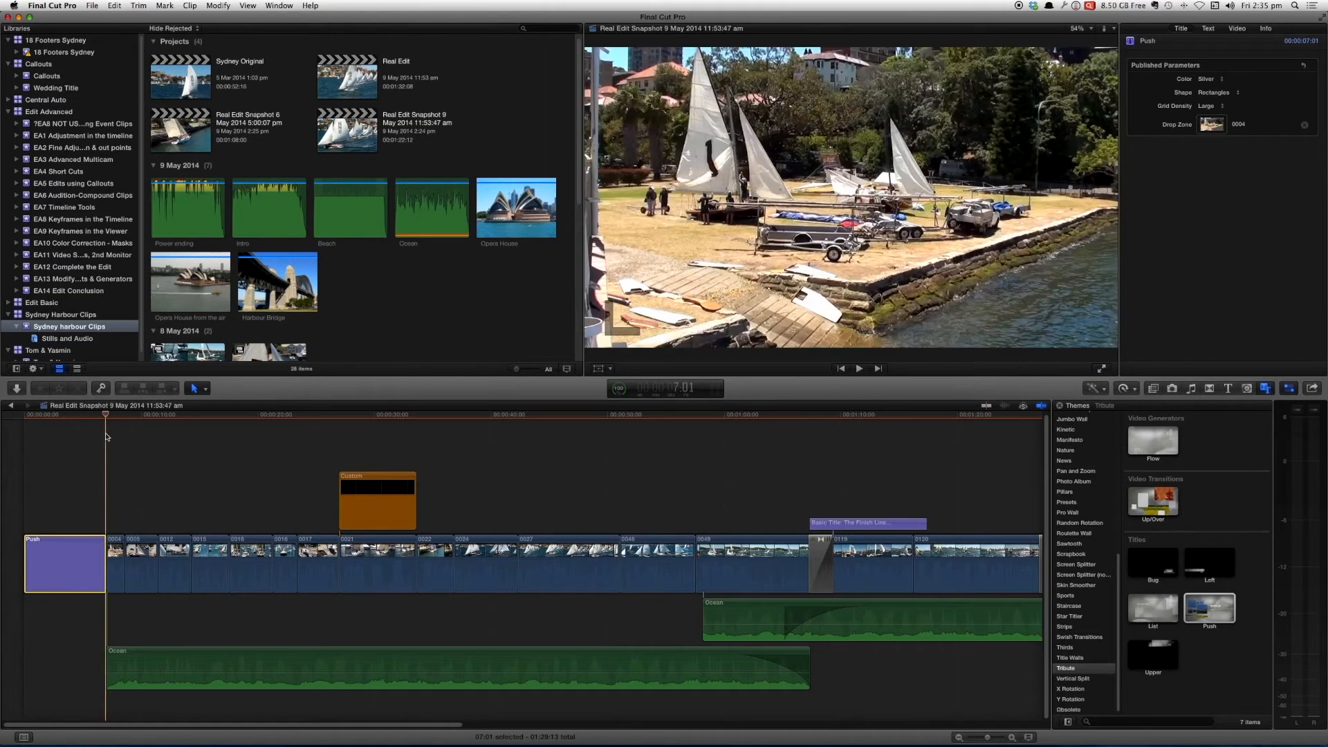
- Play back the Push title with its filled drop zone and set its color to Aqua
{"action": "key", "text": "space"}
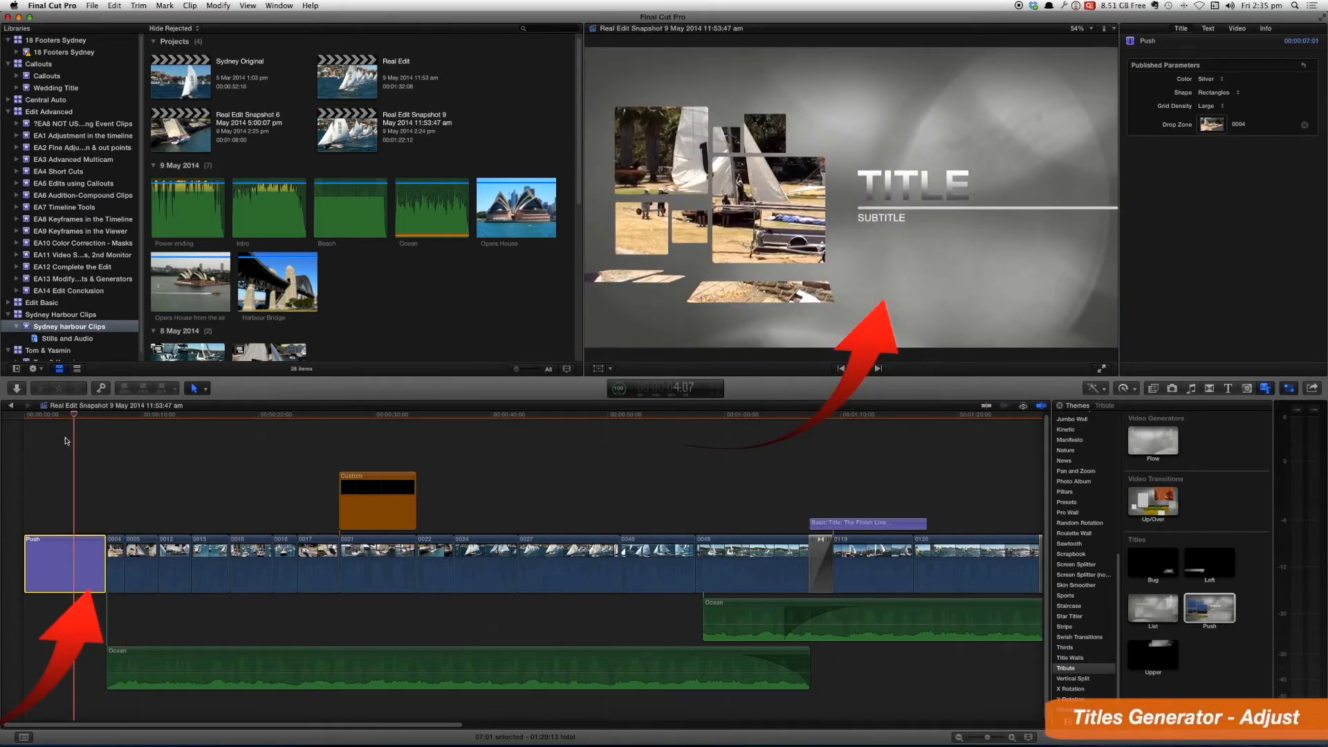
{"action": "left_click_drag", "start_coordinate": [741, 415], "coordinate": [680, 443]}
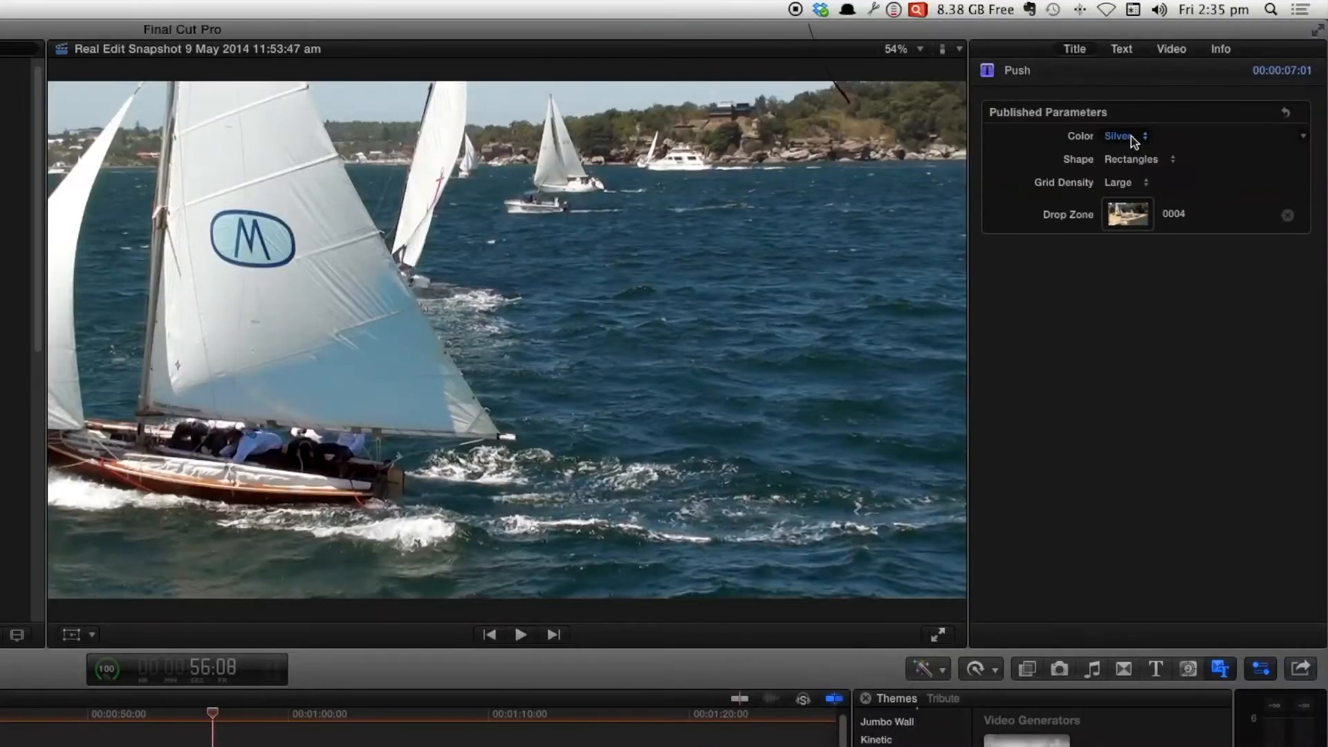
{"action": "left_click", "coordinate": [1138, 137]}
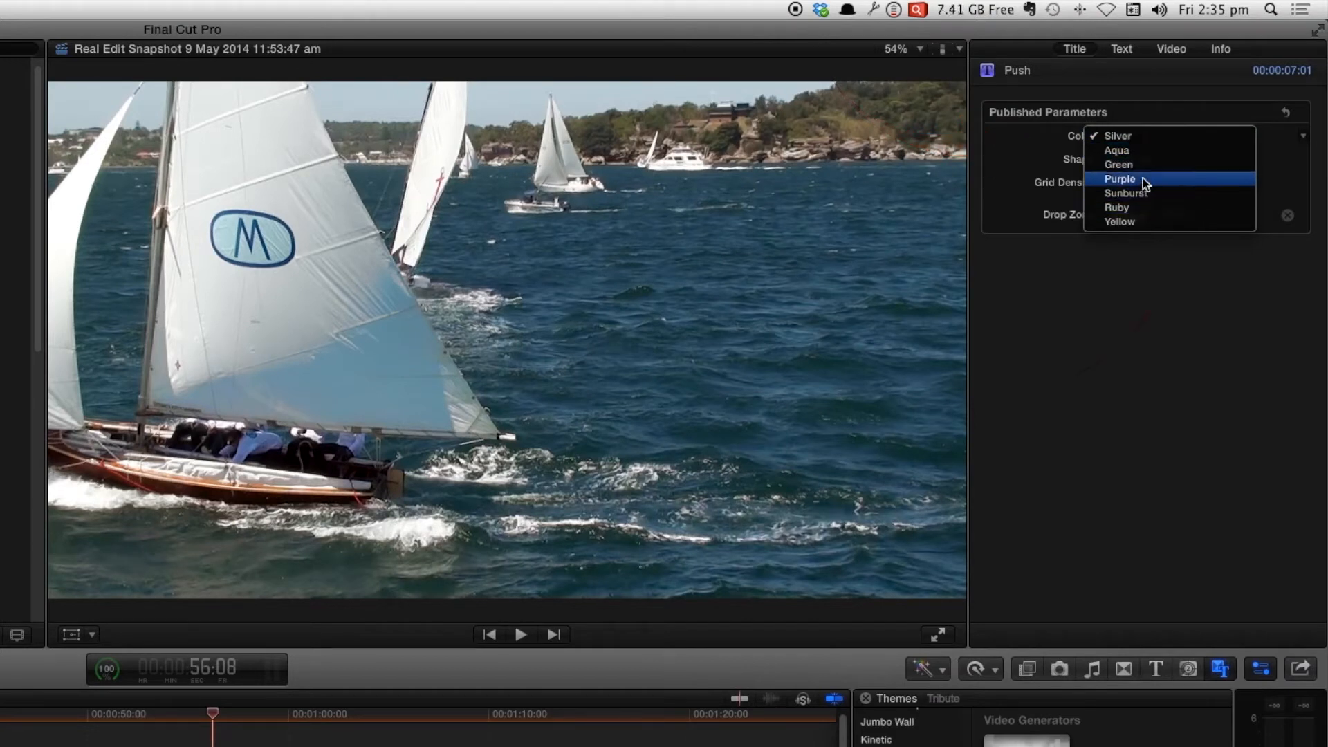
{"action": "left_click", "coordinate": [1140, 155]}
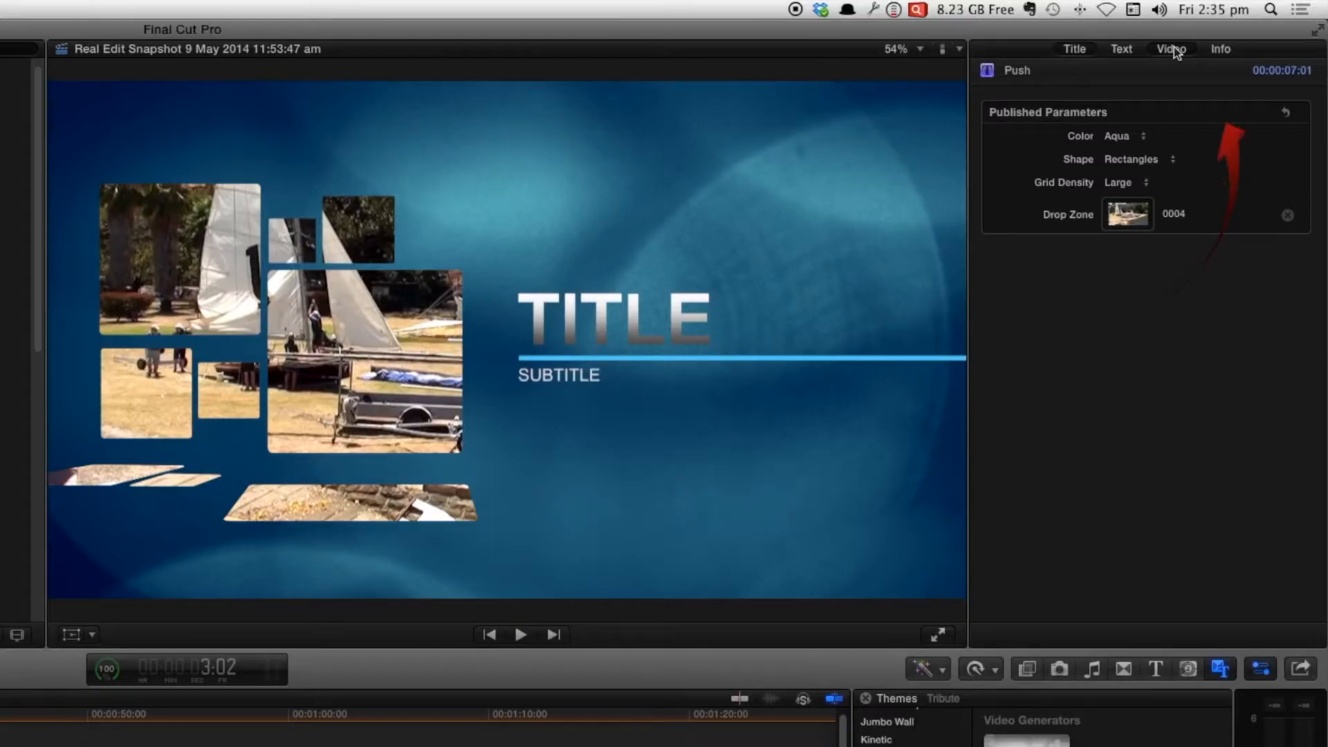
- Open the color adjustment controls of Correction 1 for the Push title
{"action": "left_click", "coordinate": [1237, 30]}
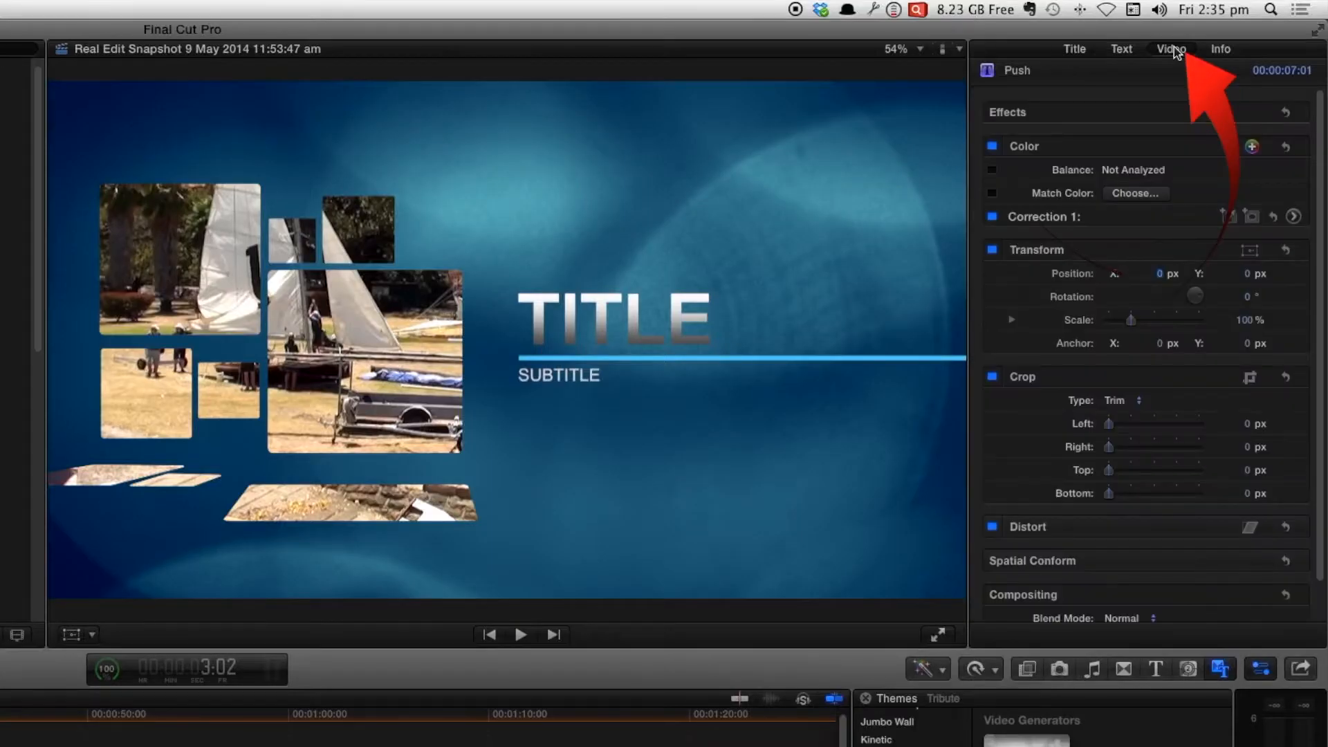
{"action": "left_click", "coordinate": [1293, 218]}
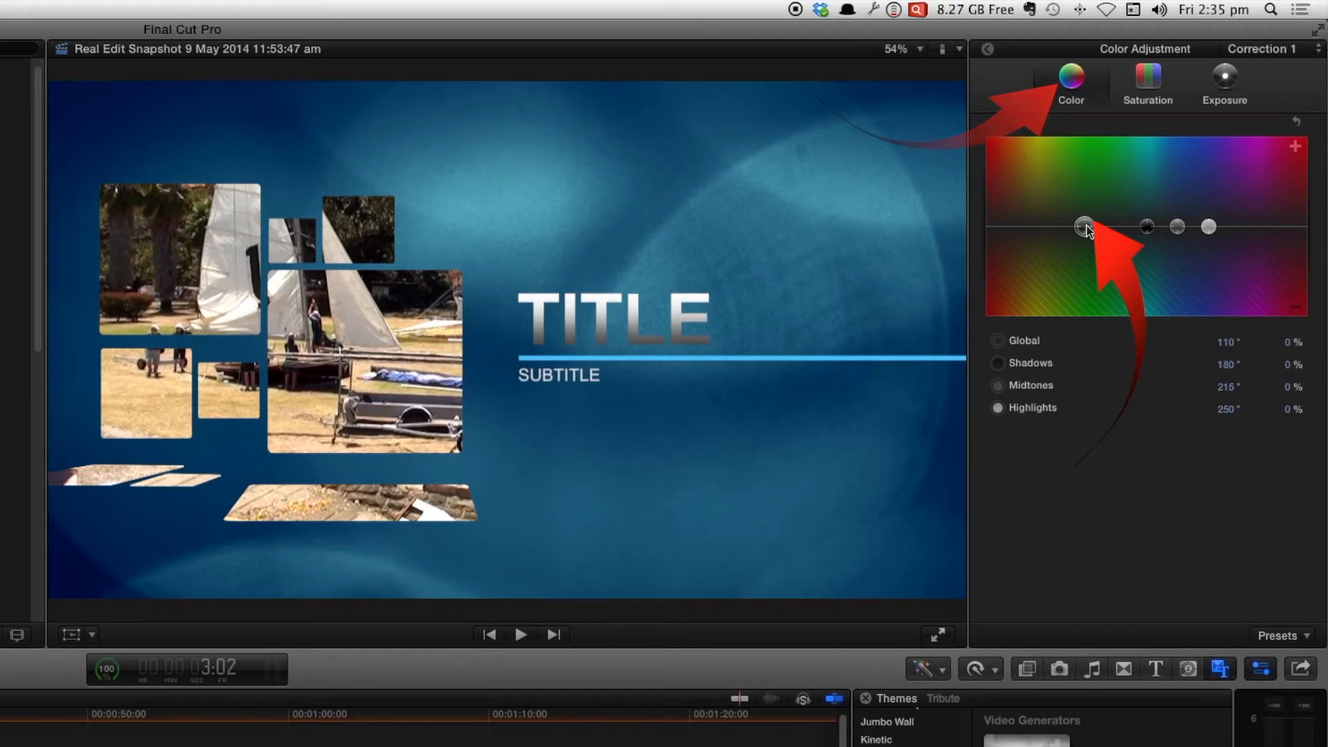
- Try green and purple Global tints on the whole title, and reset the color adjustment
{"action": "left_click_drag", "start_coordinate": [1083, 227], "coordinate": [1092, 206]}
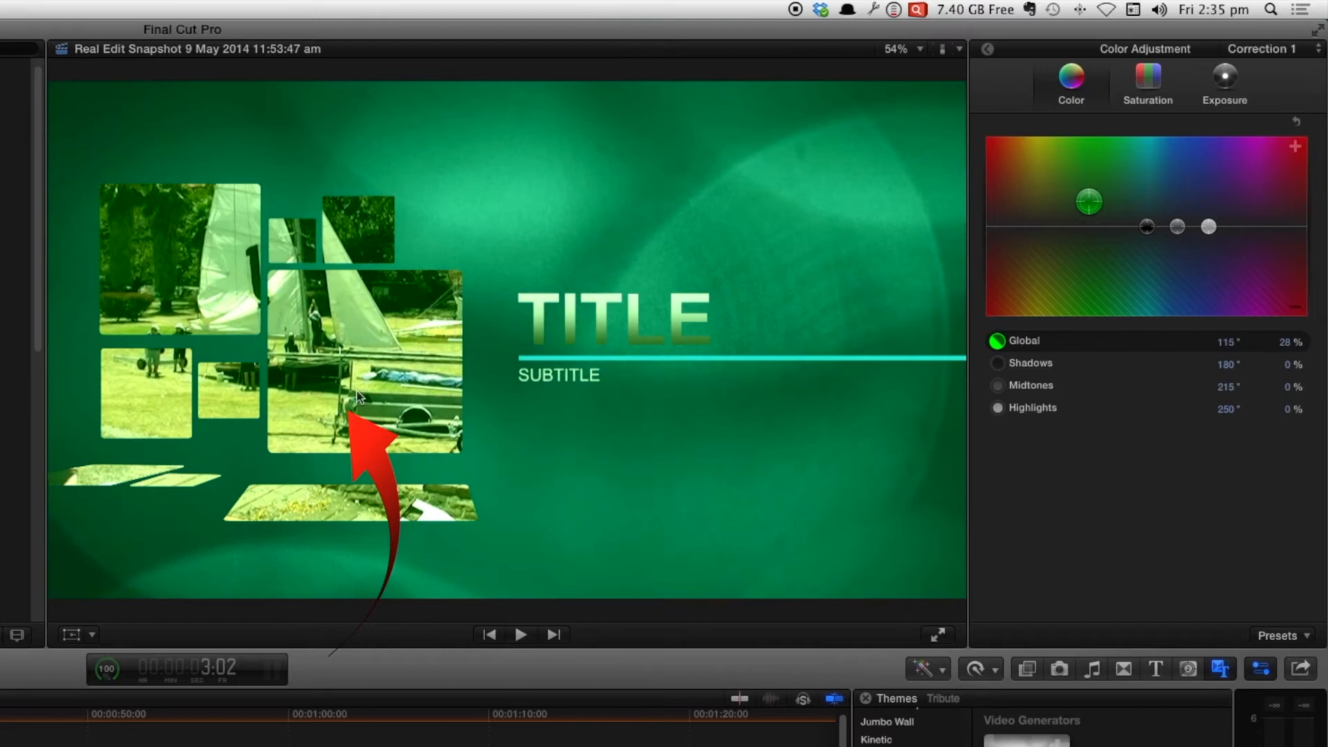
{"action": "left_click_drag", "start_coordinate": [1095, 204], "coordinate": [1111, 226]}
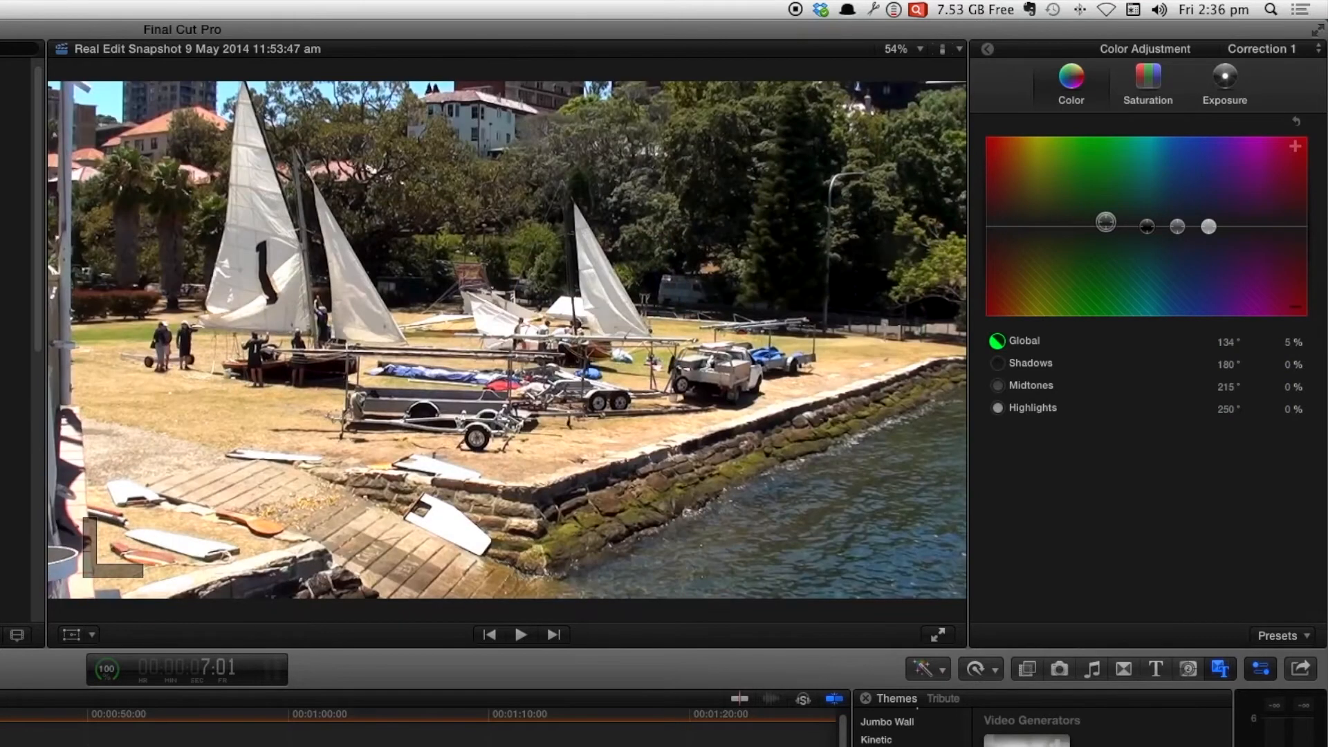
{"action": "mouse_move", "coordinate": [1105, 222]}
{"action": "left_mouse_down"}
{"action": "mouse_move", "coordinate": [1129, 203]}
{"action": "mouse_move", "coordinate": [1228, 182]}
{"action": "left_mouse_up"}
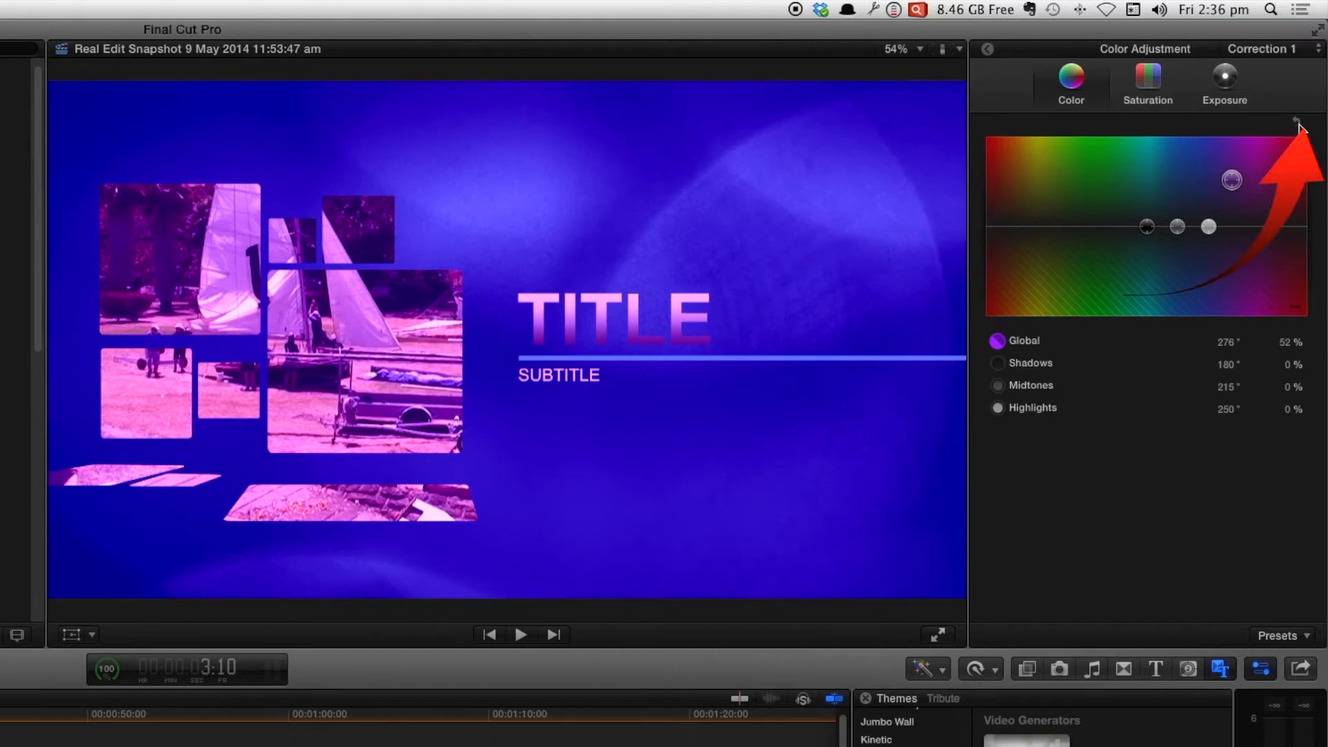
{"action": "left_click", "coordinate": [1297, 123]}
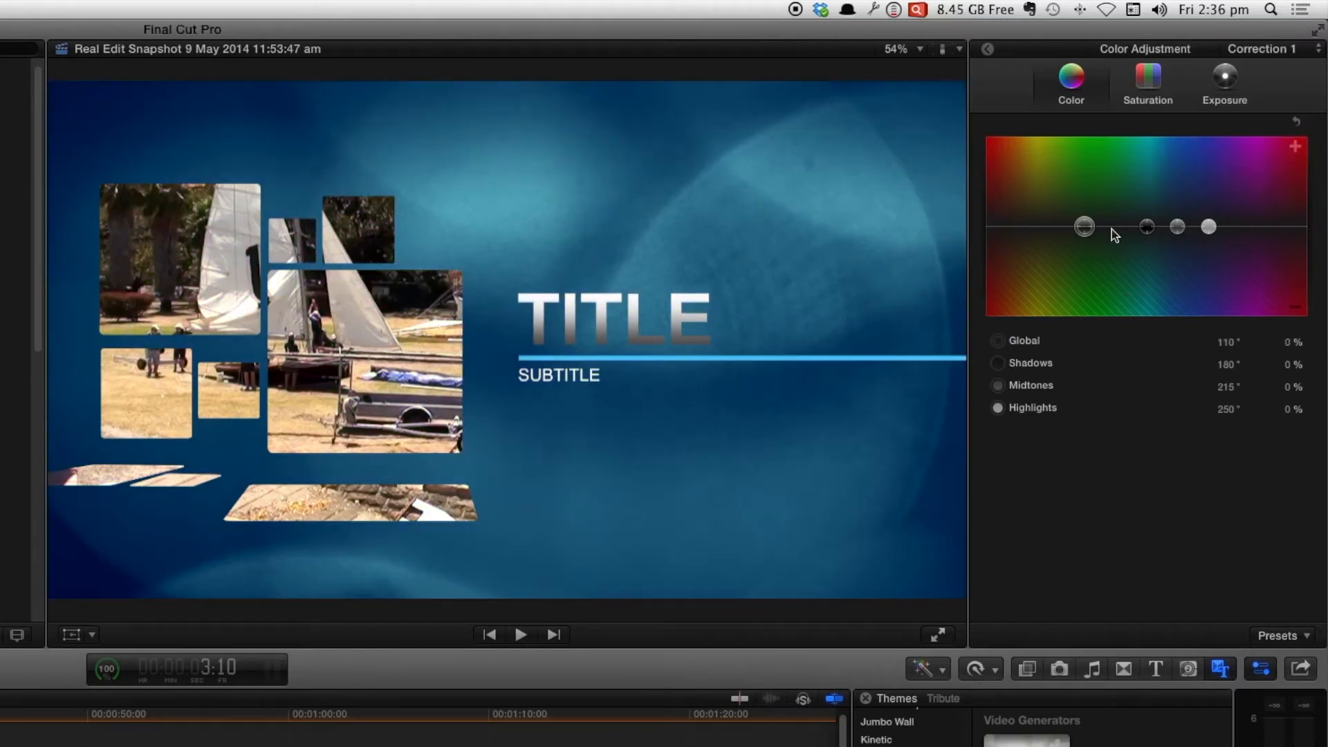
- Tint the title's shadows slightly cyan, to about 182° at 7%, and play back the result
{"action": "left_click", "coordinate": [1149, 229]}
{"action": "mouse_move", "coordinate": [1150, 226]}
{"action": "left_mouse_down"}
{"action": "mouse_move", "coordinate": [1161, 236]}
{"action": "mouse_move", "coordinate": [1183, 205]}
{"action": "mouse_move", "coordinate": [1152, 221]}
{"action": "left_mouse_up"}
{"action": "key", "text": "space"}
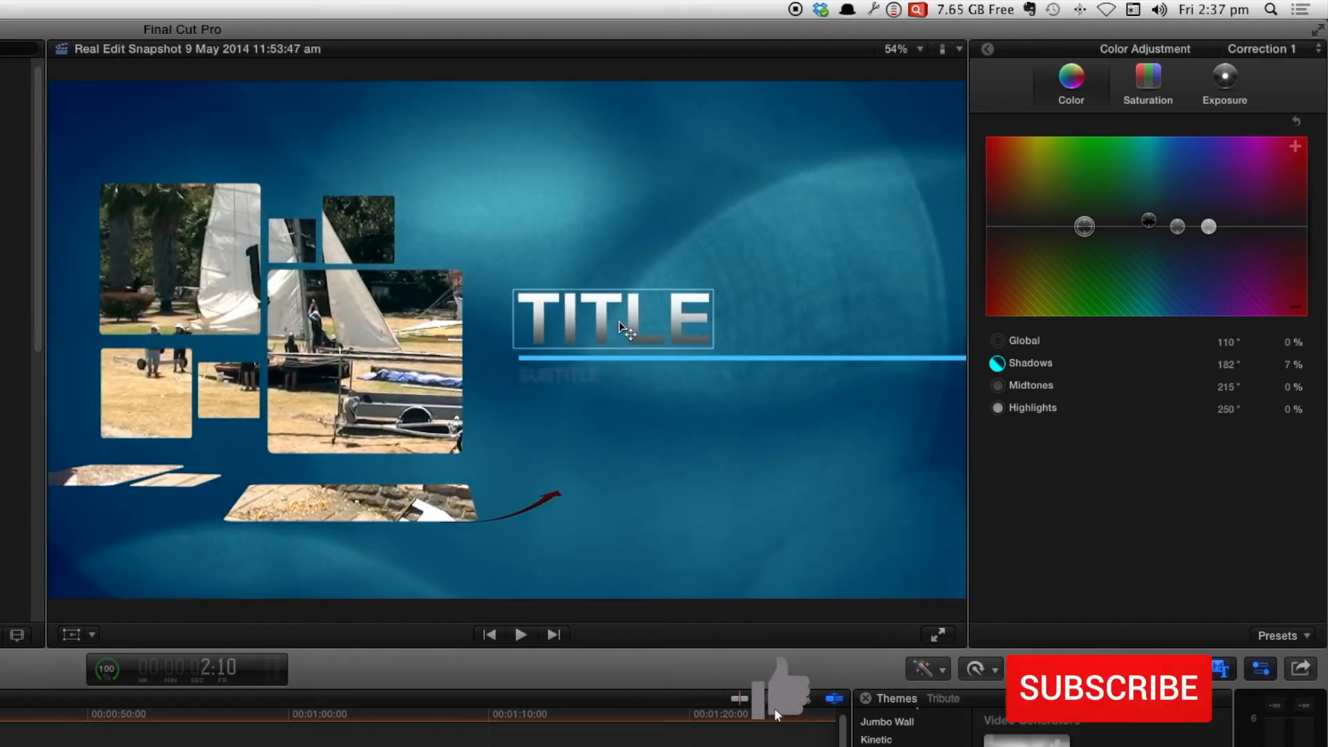
- Replace the placeholder main title text with "Sydney Harbour"
{"action": "double_click", "coordinate": [656, 312]}
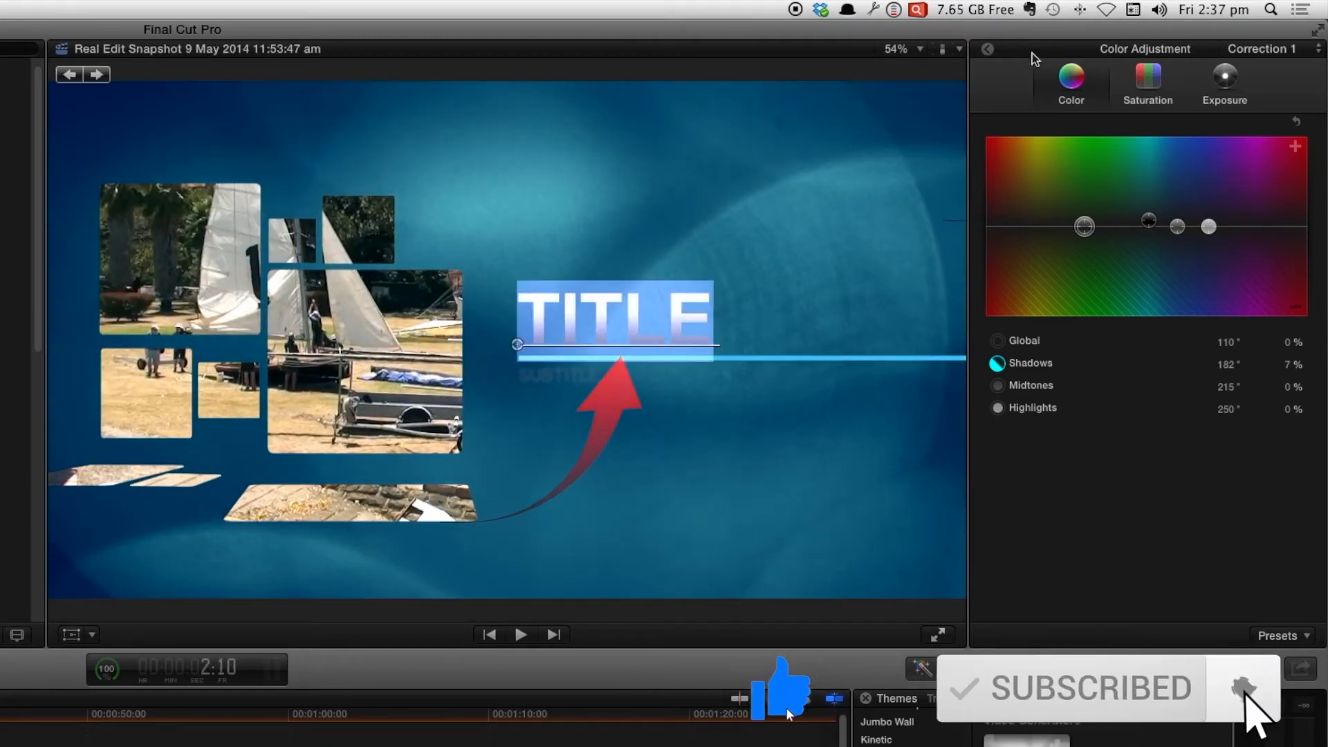
{"action": "left_click", "coordinate": [989, 51]}
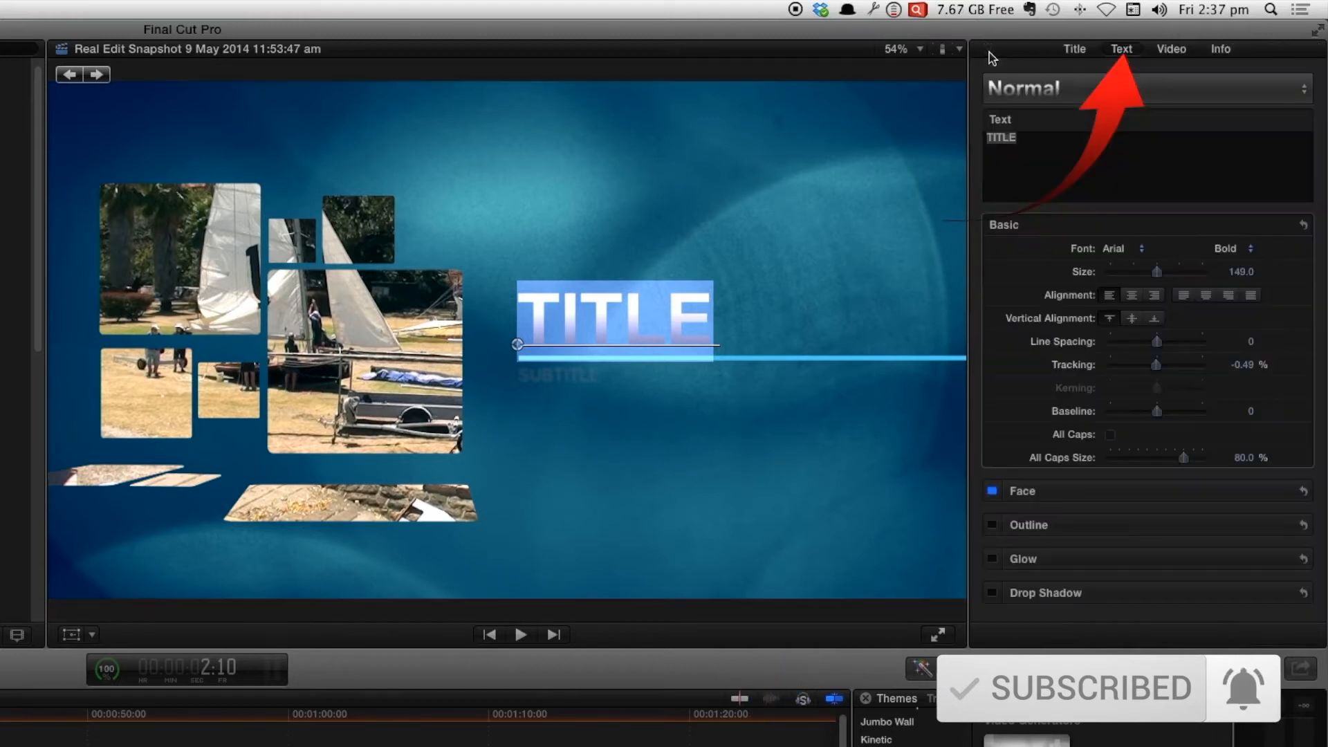
{"action": "left_click", "coordinate": [1034, 137]}
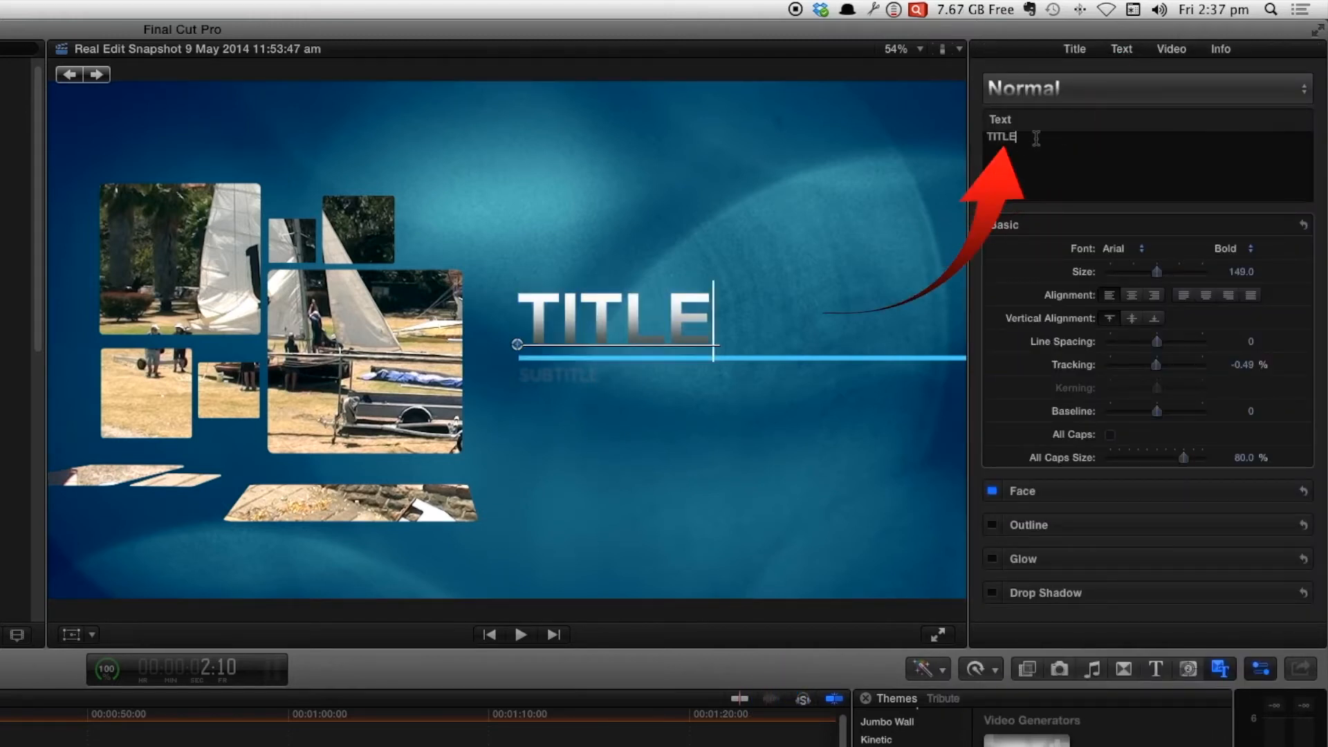
{"action": "double_click", "coordinate": [974, 135]}
{"action": "type", "text": "Sydney Harbour"}
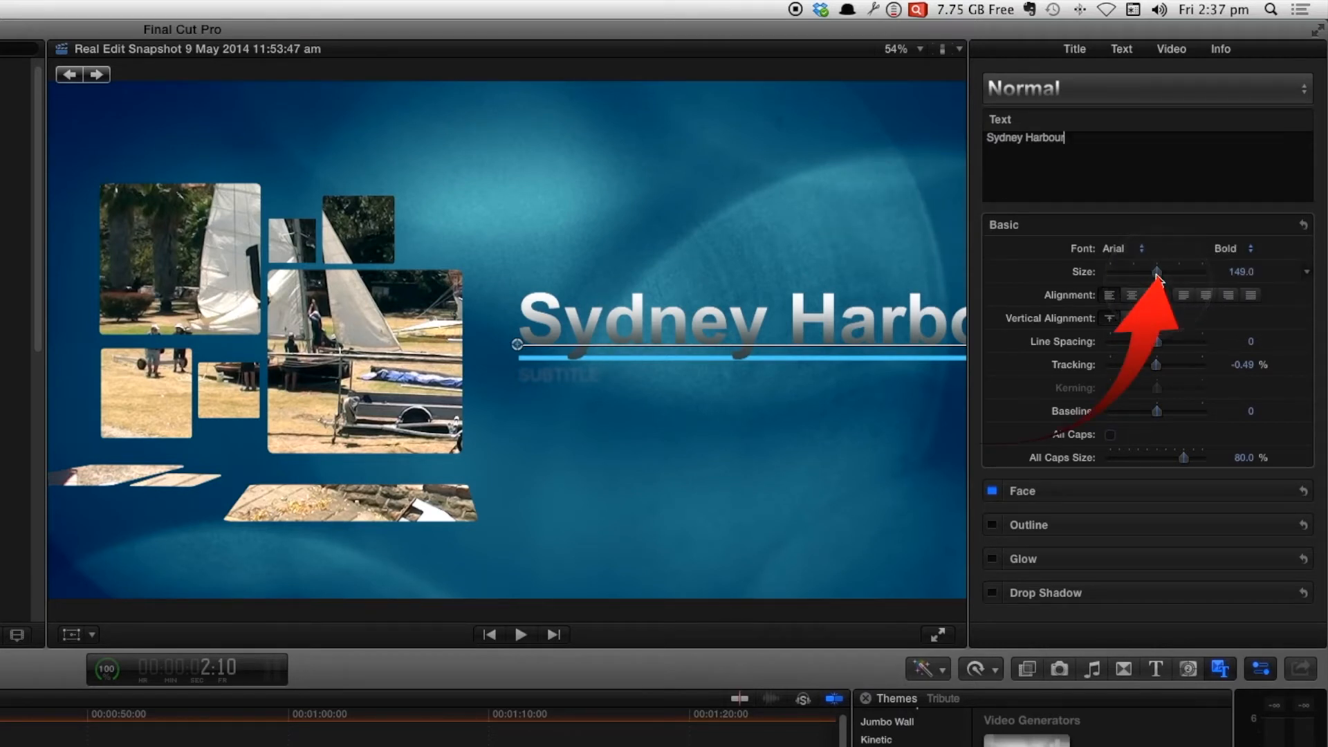
- Reduce the Sydney Harbour text to size 113 and slightly shift the white color stop of its face gradient
{"action": "left_click_drag", "start_coordinate": [1156, 273], "coordinate": [1146, 281]}
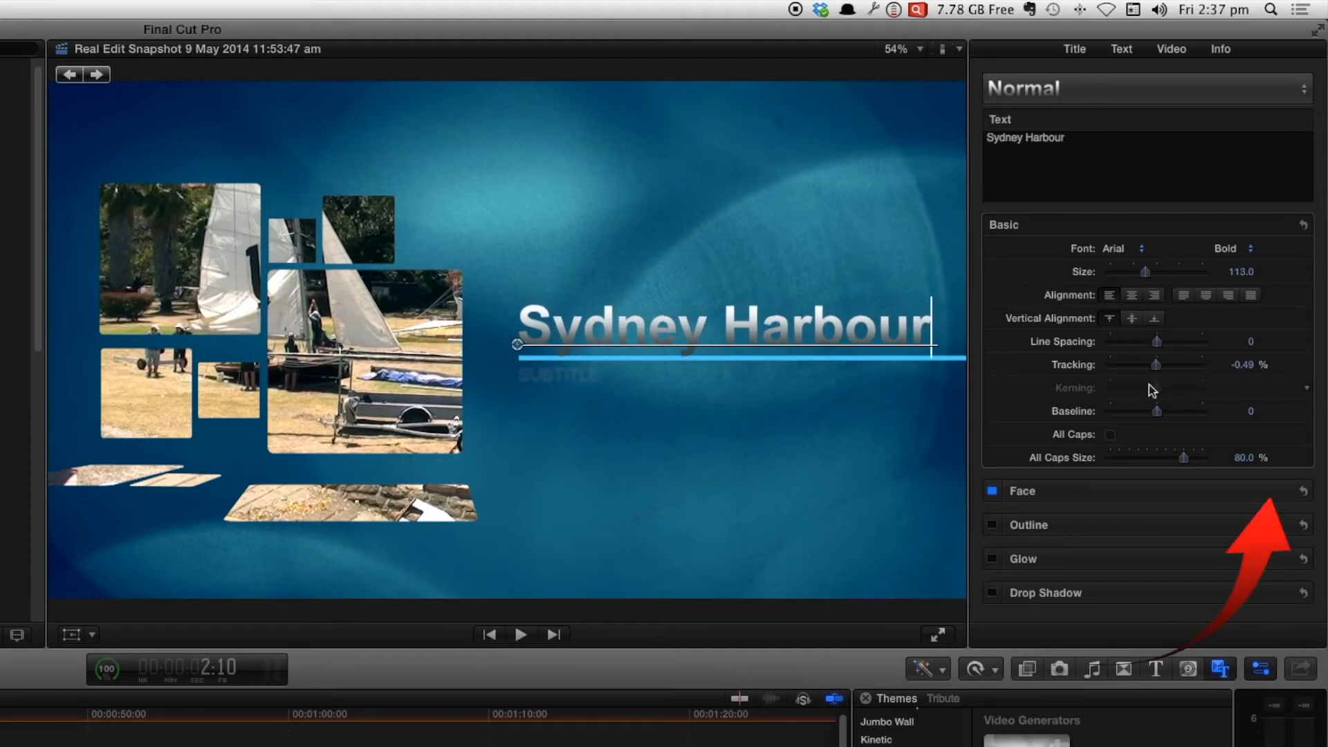
{"action": "left_click", "coordinate": [1273, 492]}
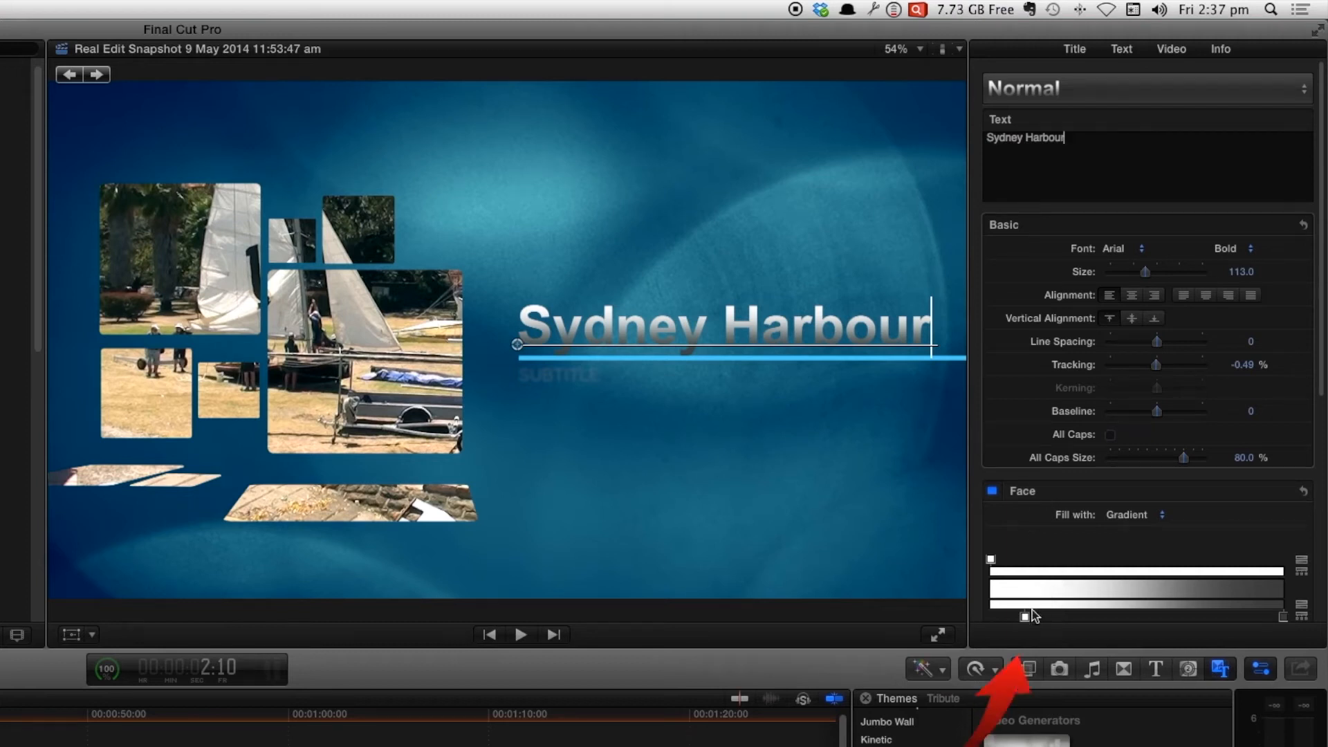
{"action": "mouse_move", "coordinate": [1035, 616]}
{"action": "left_mouse_down"}
{"action": "mouse_move", "coordinate": [1105, 618]}
{"action": "mouse_move", "coordinate": [1038, 624]}
{"action": "left_mouse_up"}
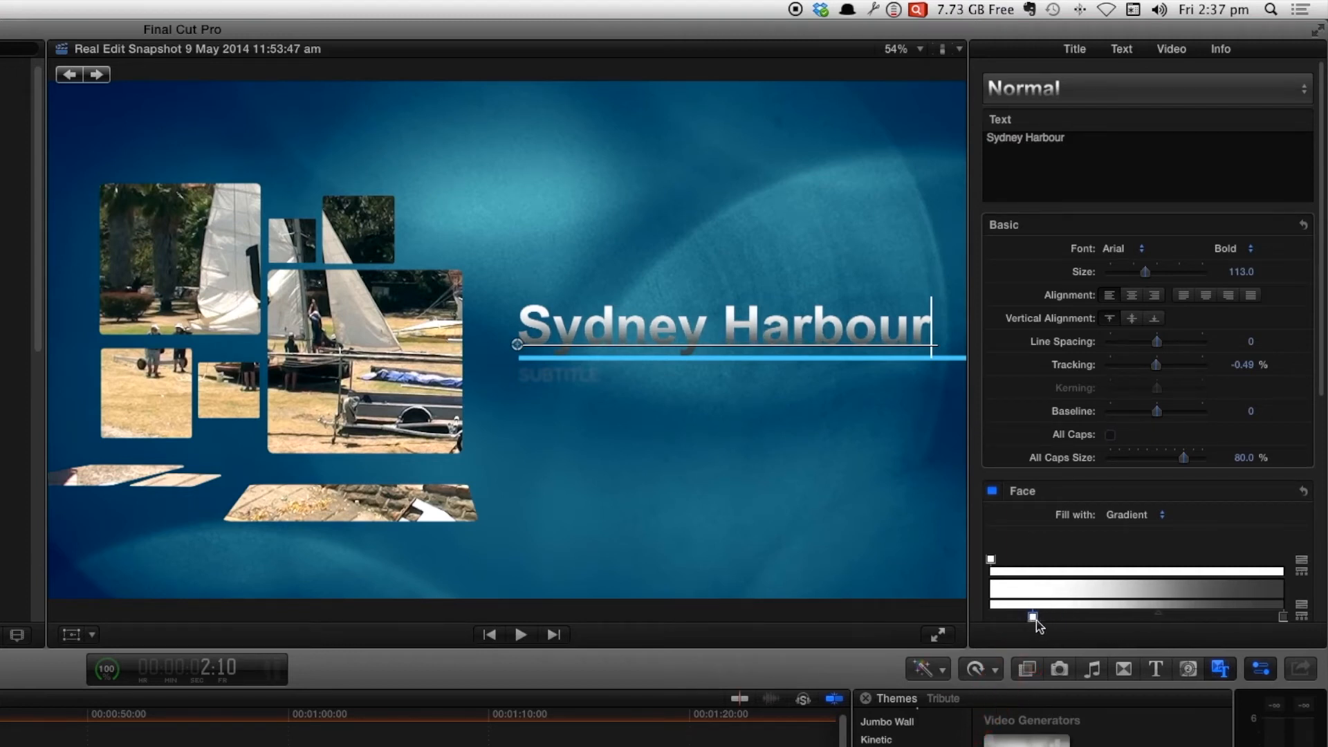
- Try a solid color fill on the face of the Sydney Harbour text, and restore the gradient fill
{"action": "left_click", "coordinate": [1156, 517]}
{"action": "left_click", "coordinate": [1148, 499]}
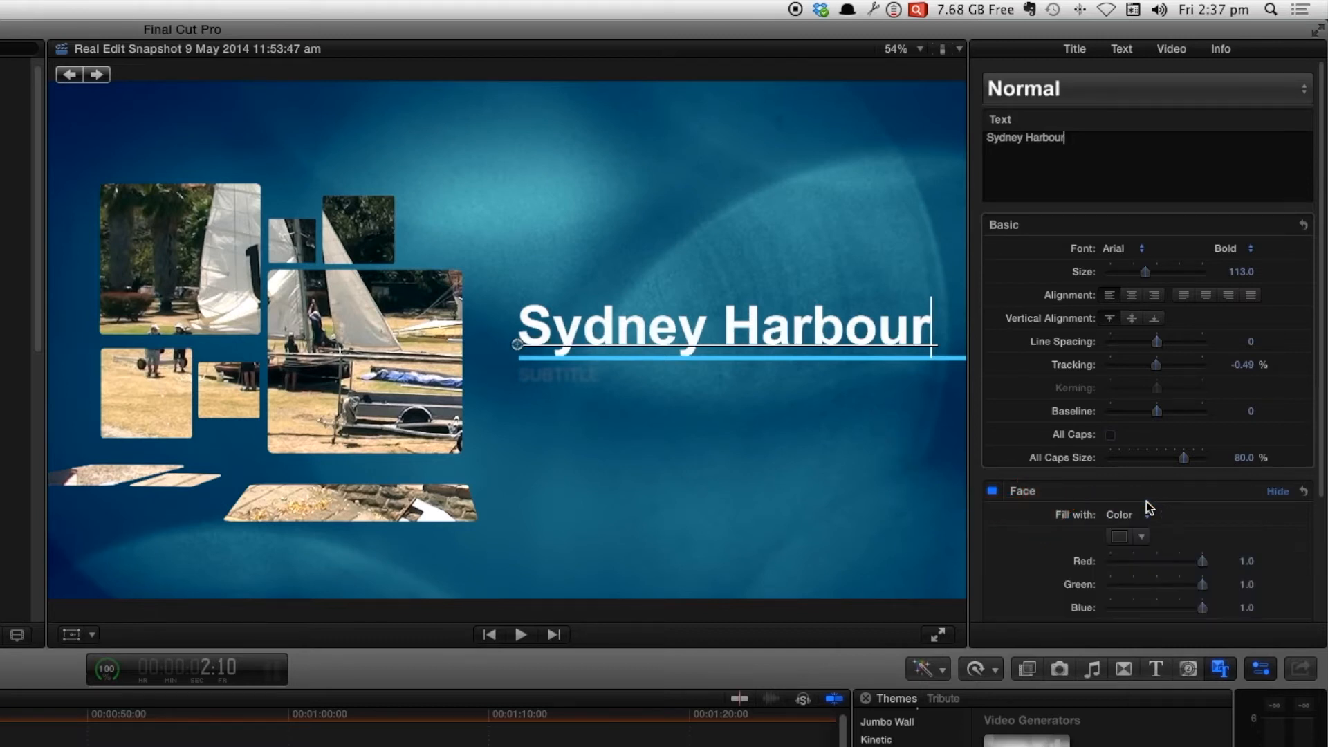
{"action": "left_click", "coordinate": [1145, 518]}
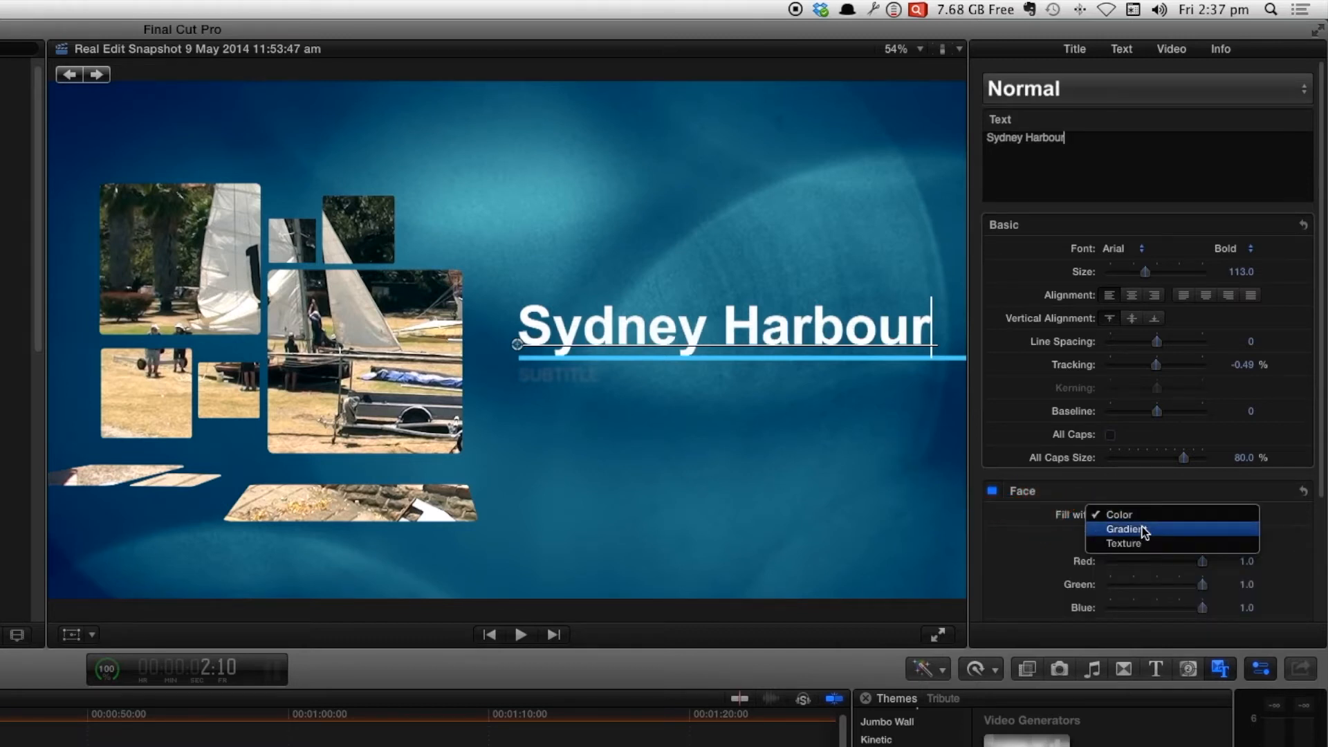
{"action": "left_click", "coordinate": [1142, 530]}
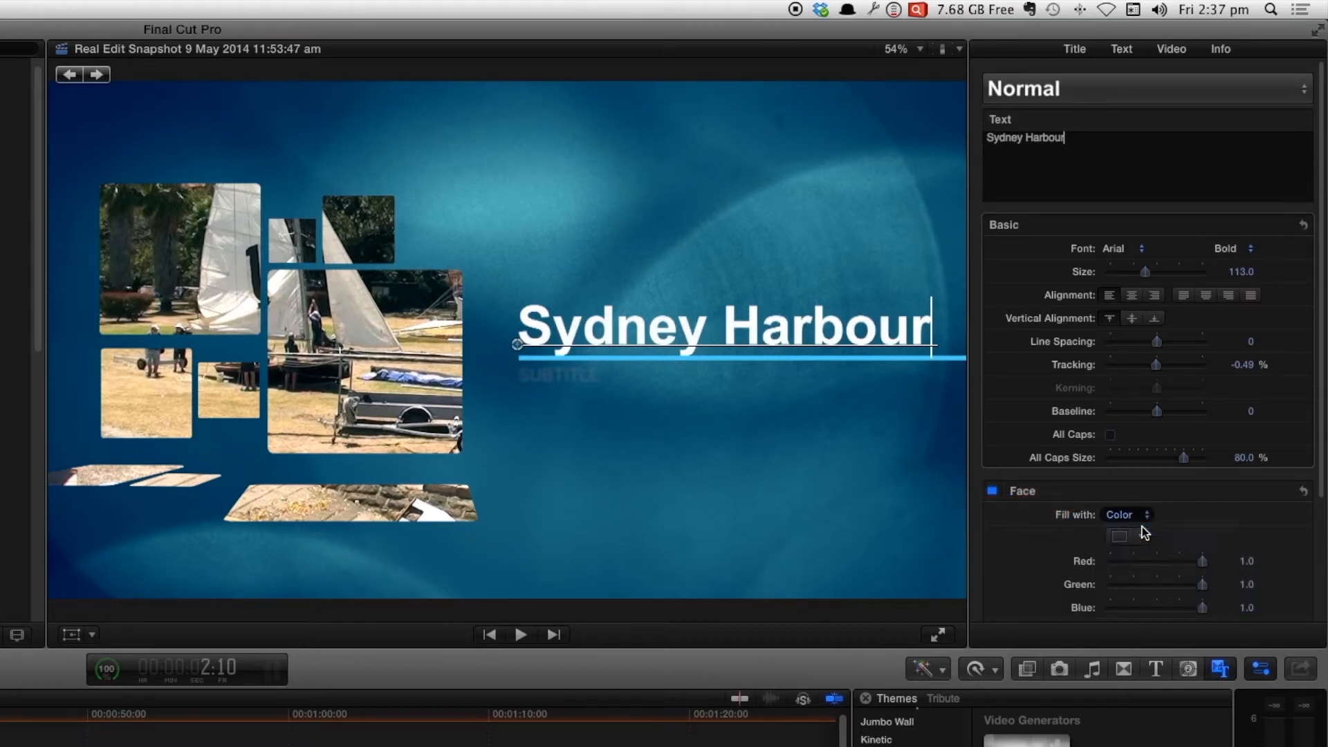
- Replace the placeholder subtitle text with "18 Footers"
{"action": "double_click", "coordinate": [579, 380]}
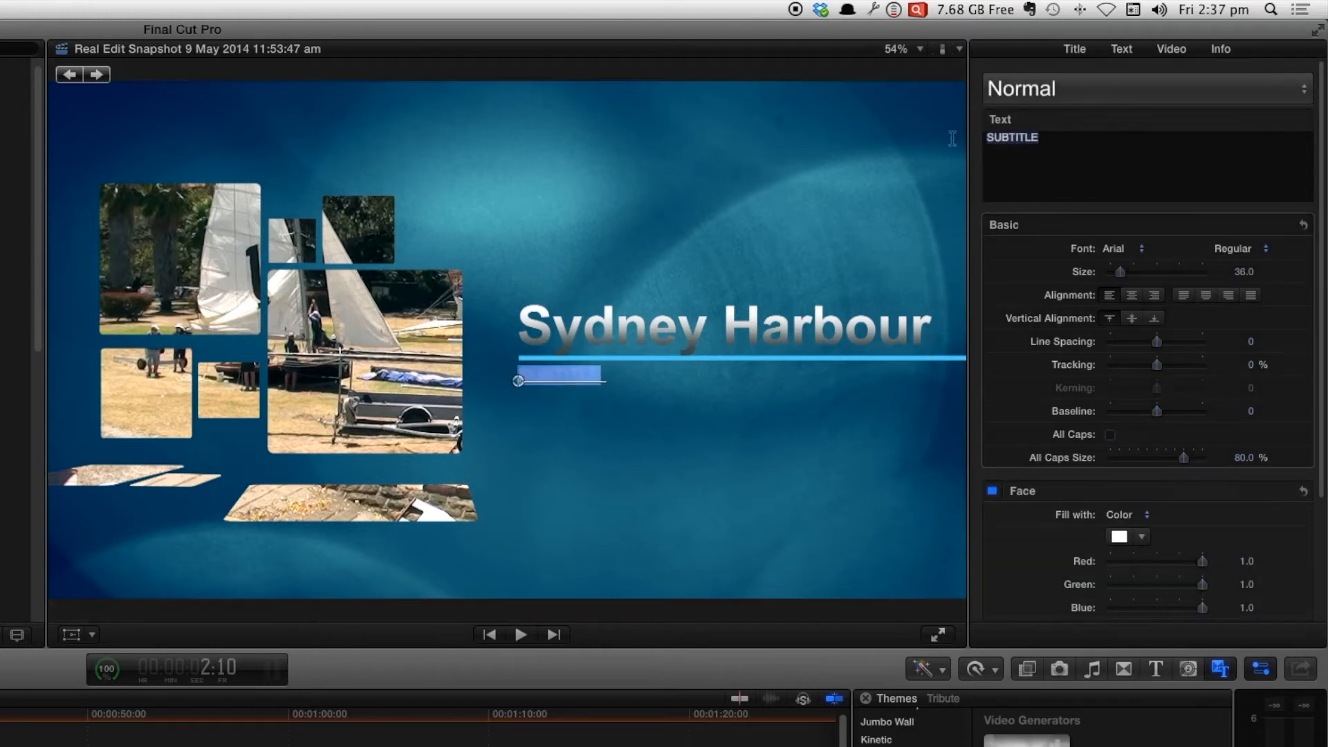
{"action": "type", "text": "18"}
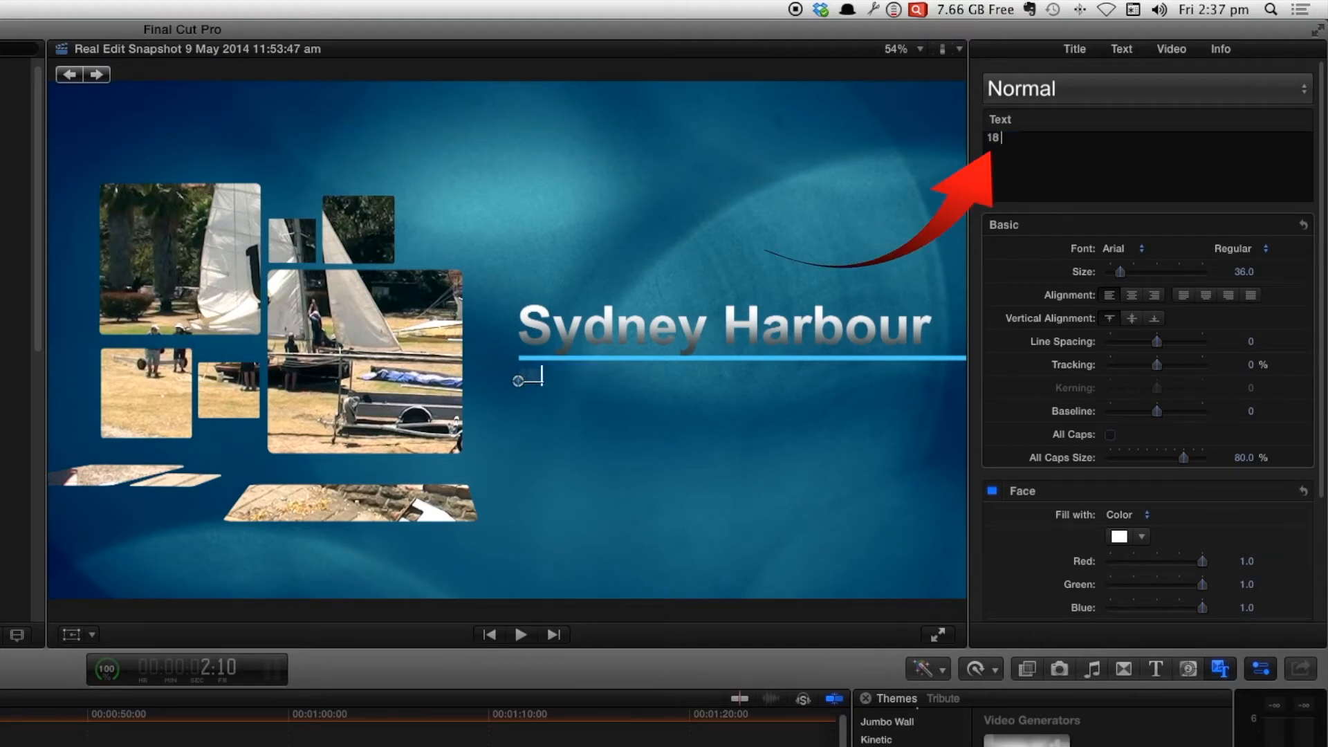
{"action": "type", "text": " Footers"}
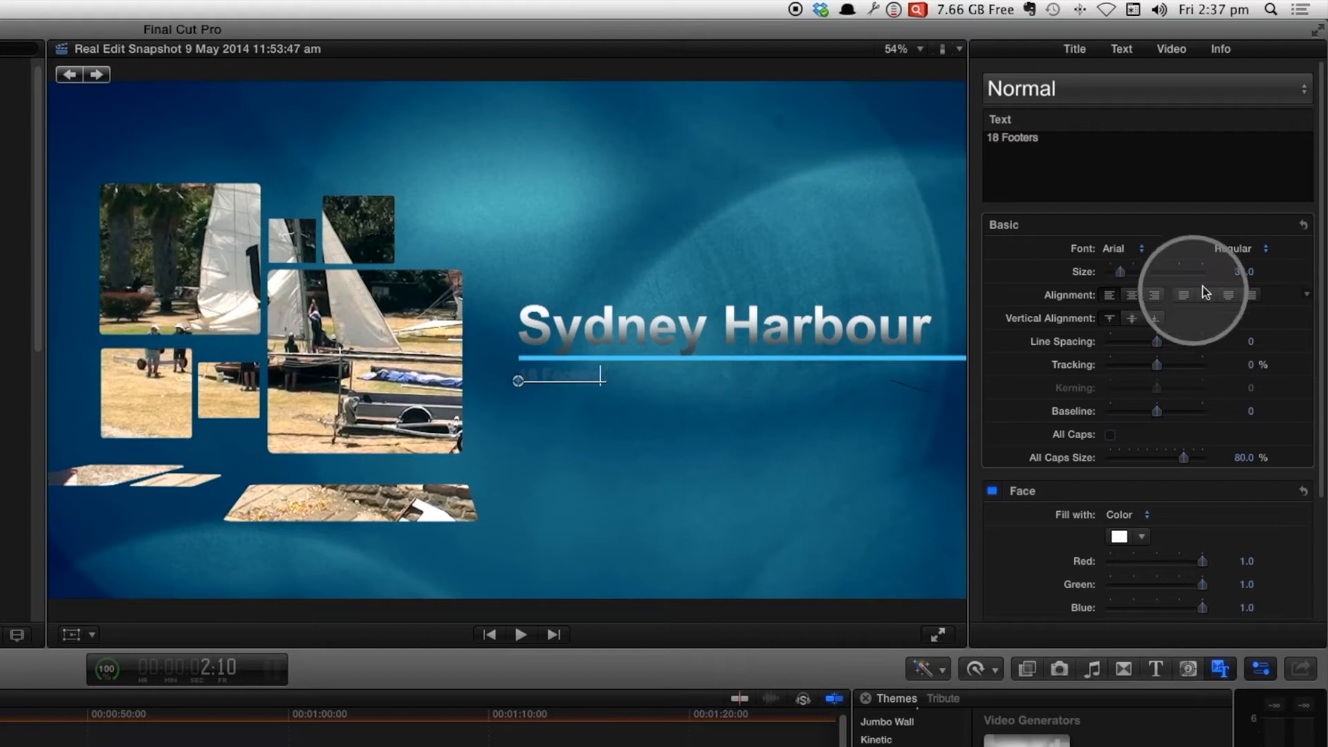
- Enlarge the 18 Footers subtitle to a size of about 60 and adjust its position slightly beneath the dividing line
{"action": "left_click_drag", "start_coordinate": [1130, 275], "coordinate": [1128, 271]}
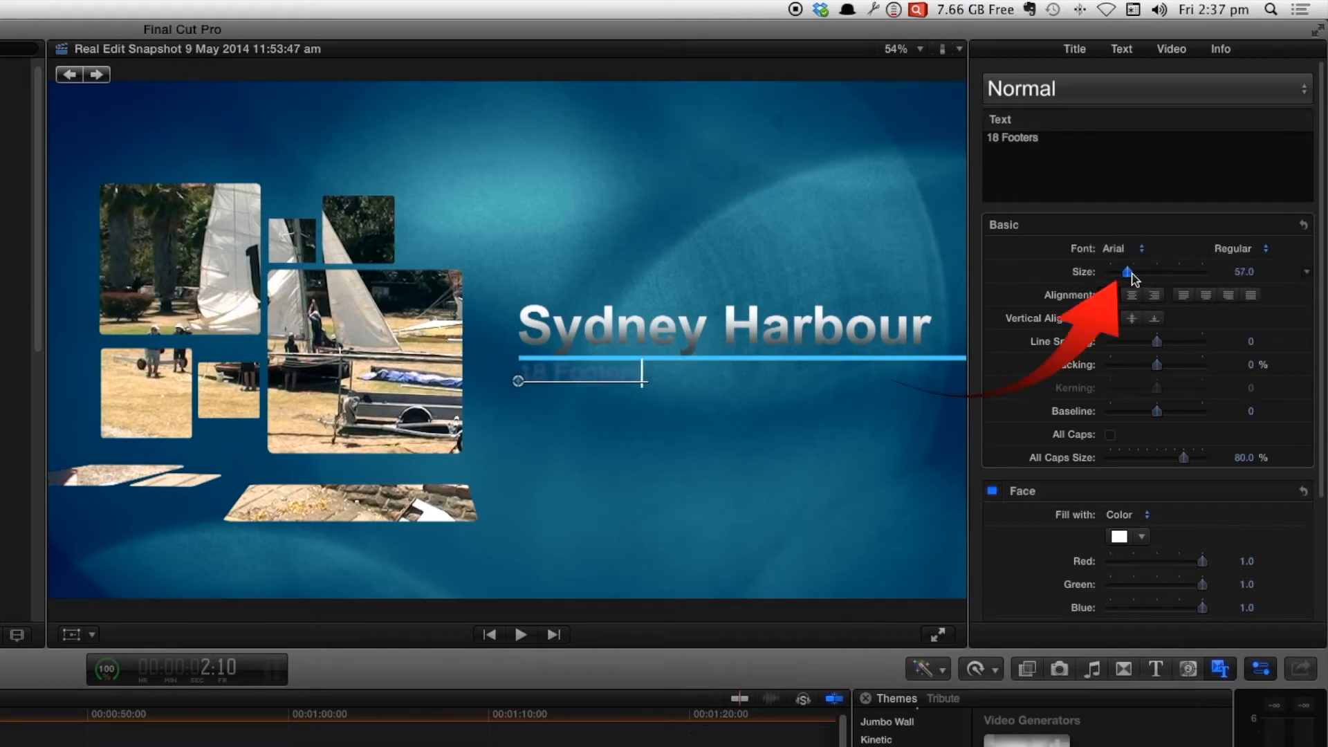
{"action": "left_click_drag", "start_coordinate": [523, 394], "coordinate": [518, 393]}
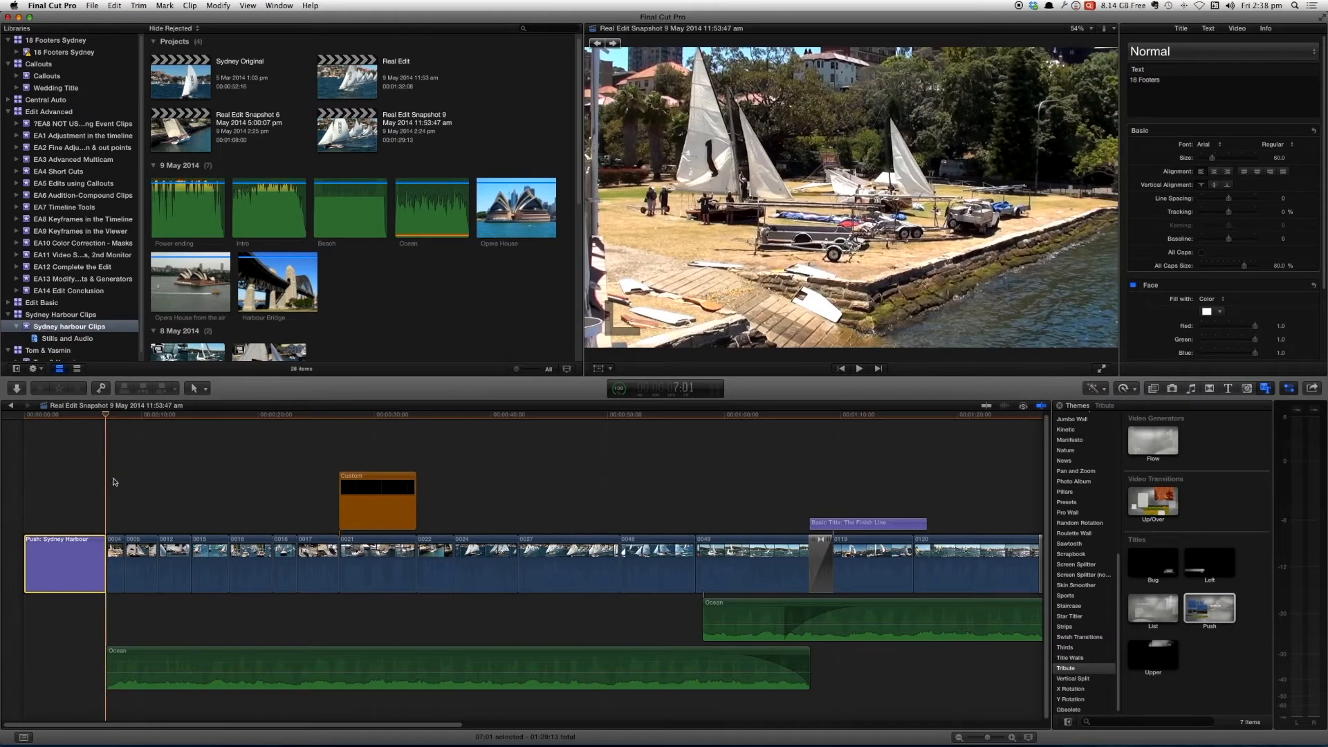
- Add a Cross Dissolve transition between the Push title and the first video clip, and play it back
{"action": "left_click_drag", "start_coordinate": [101, 563], "coordinate": [98, 564]}
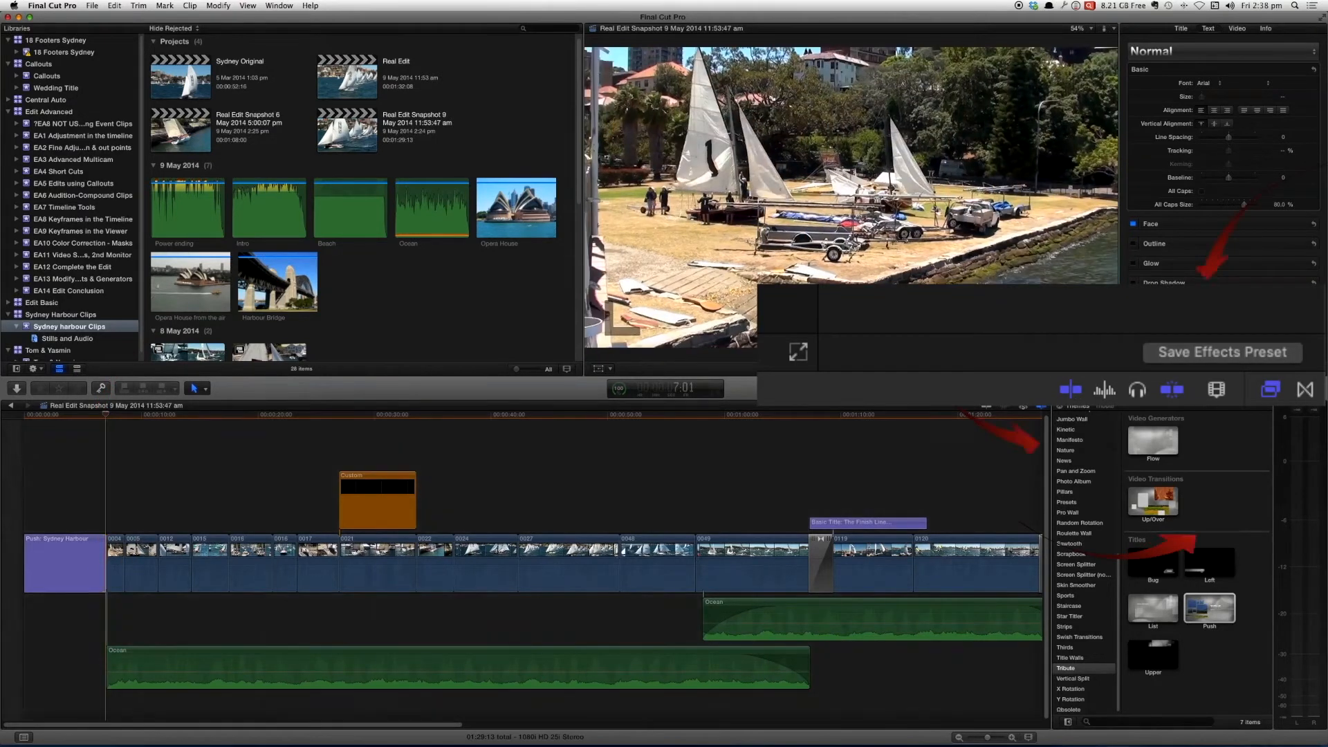
{"action": "left_click", "coordinate": [1207, 389]}
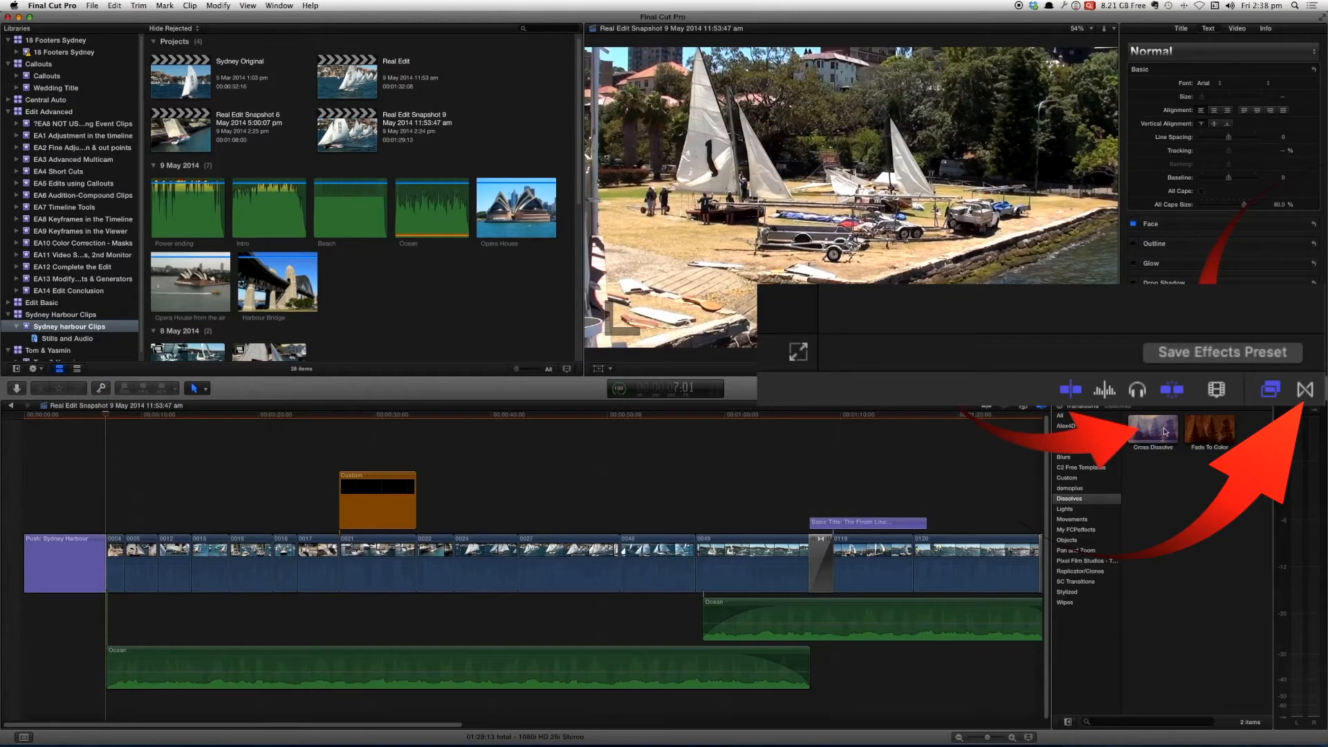
{"action": "left_click_drag", "start_coordinate": [1165, 432], "coordinate": [108, 561]}
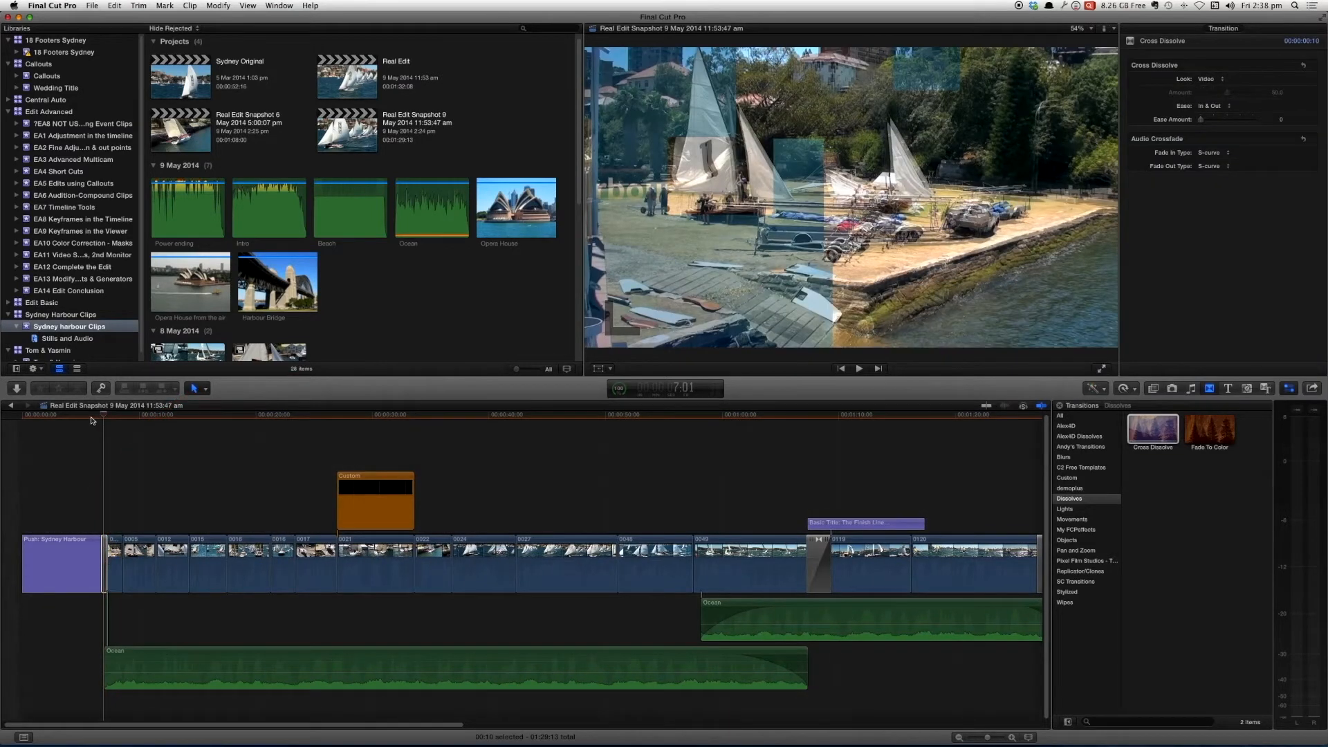
{"action": "left_click", "coordinate": [92, 419]}
{"action": "key", "text": "space"}
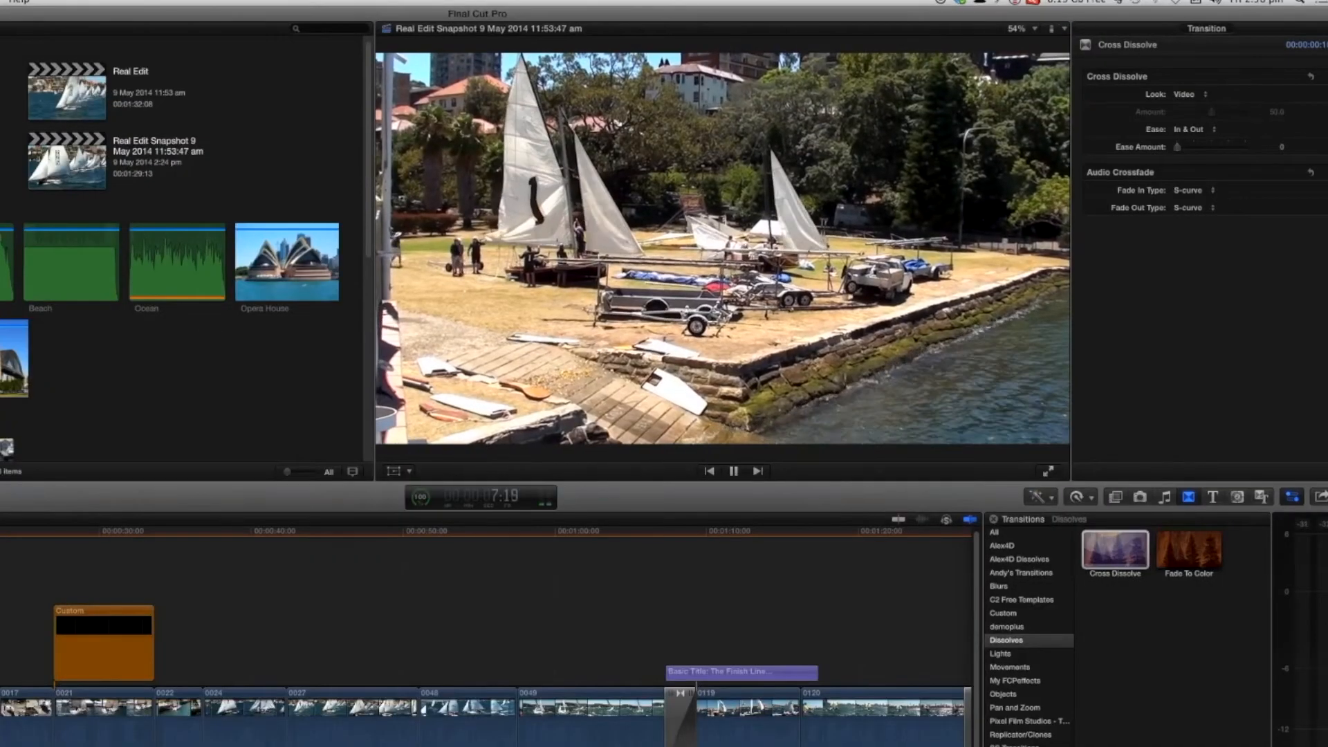
- Apply the Simple blur transition between the Push title and the first video clip, and play it back
{"action": "key", "text": "space"}
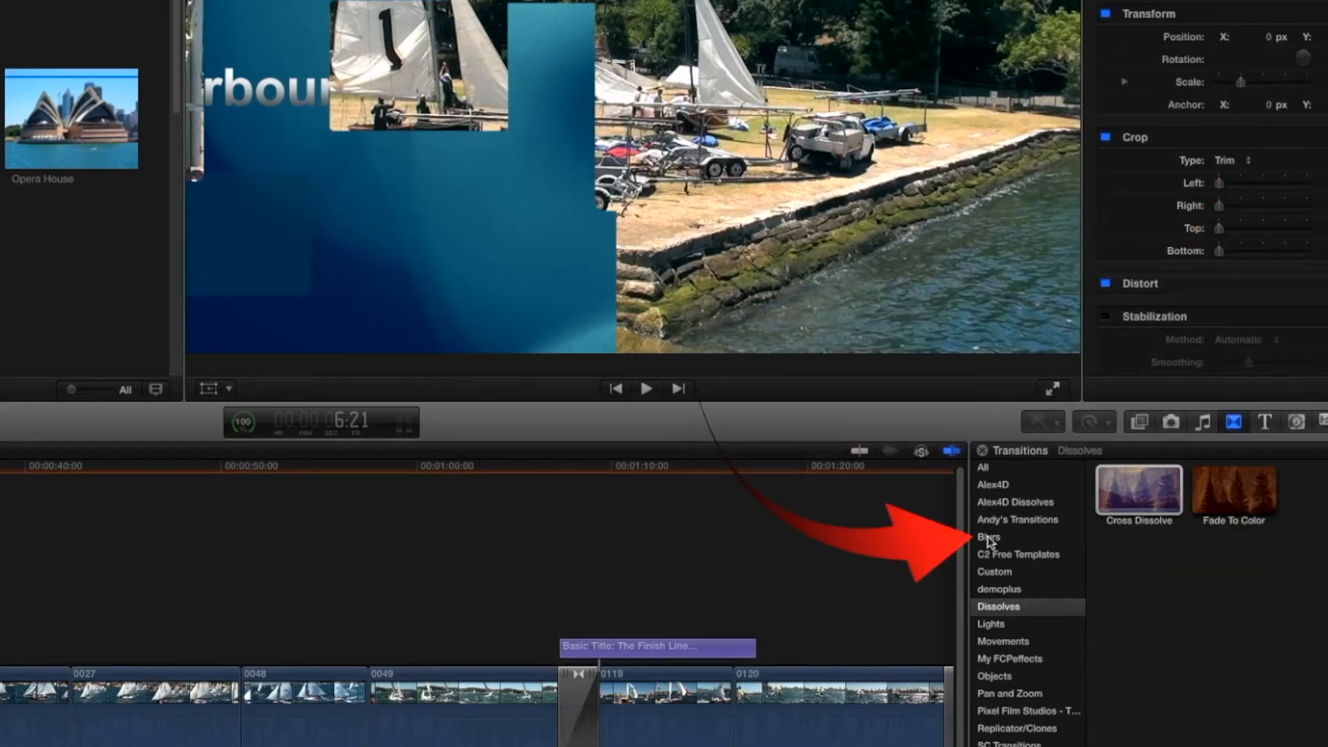
{"action": "left_click", "coordinate": [989, 538]}
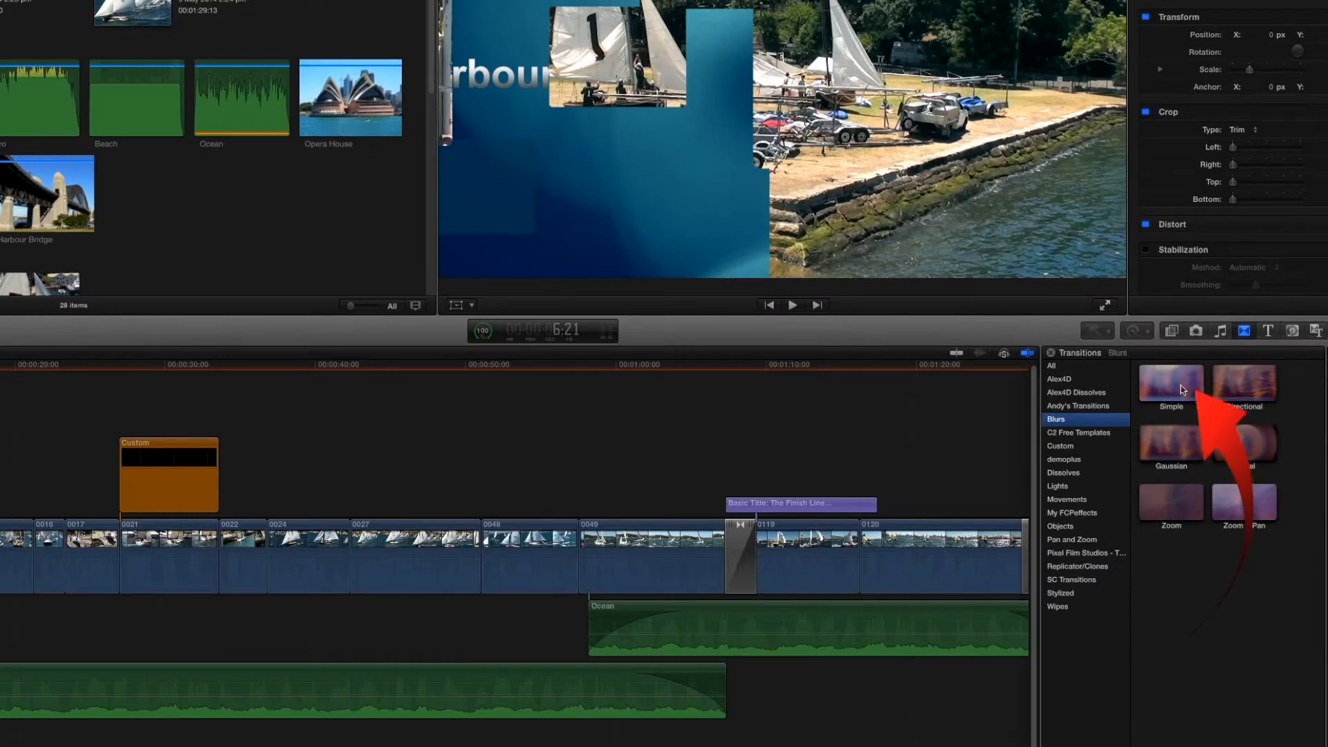
{"action": "left_click_drag", "start_coordinate": [1181, 389], "coordinate": [108, 568]}
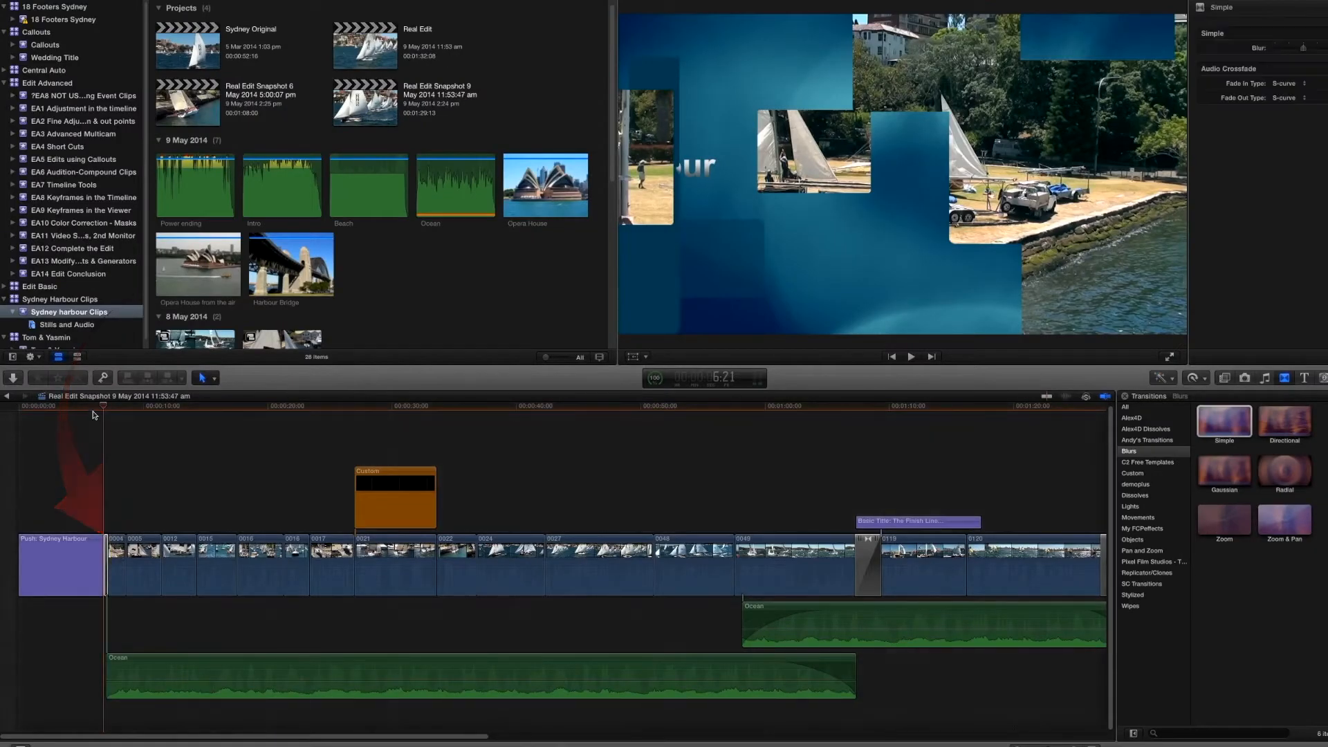
{"action": "left_click", "coordinate": [93, 408]}
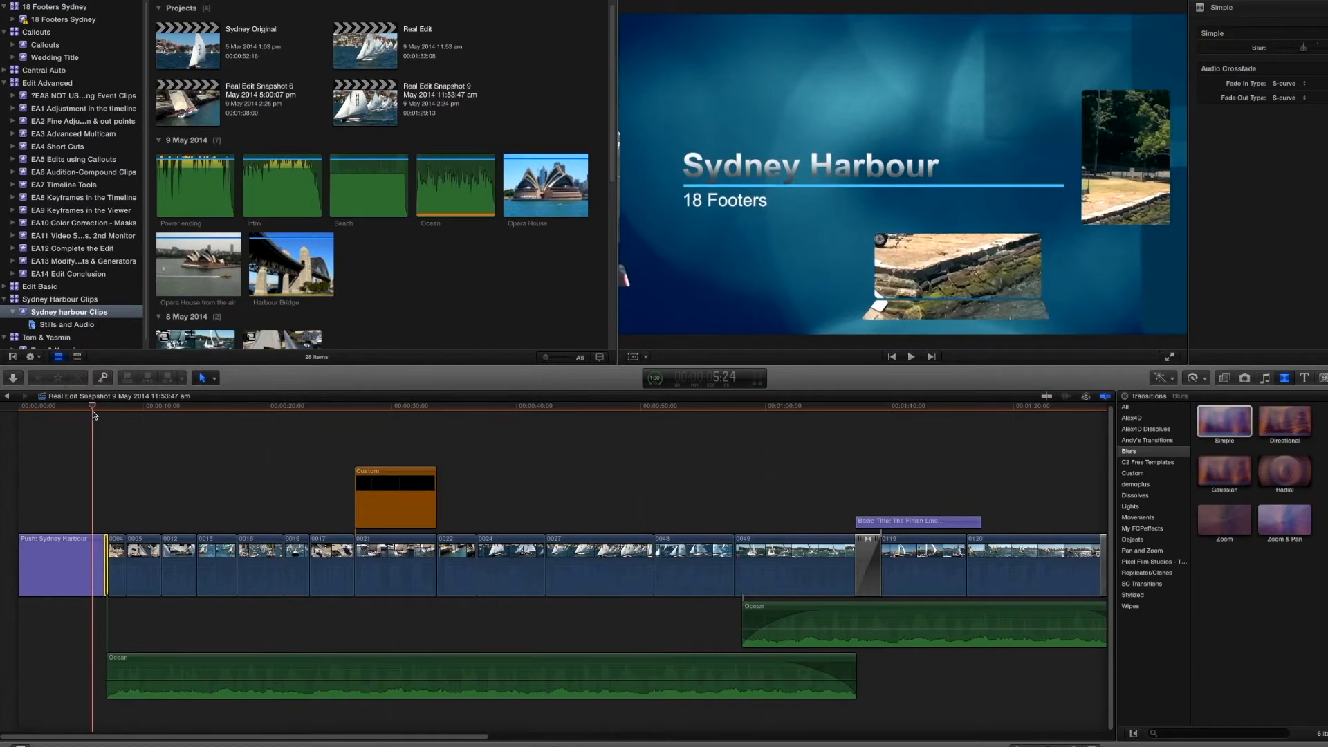
{"action": "key", "text": "space"}
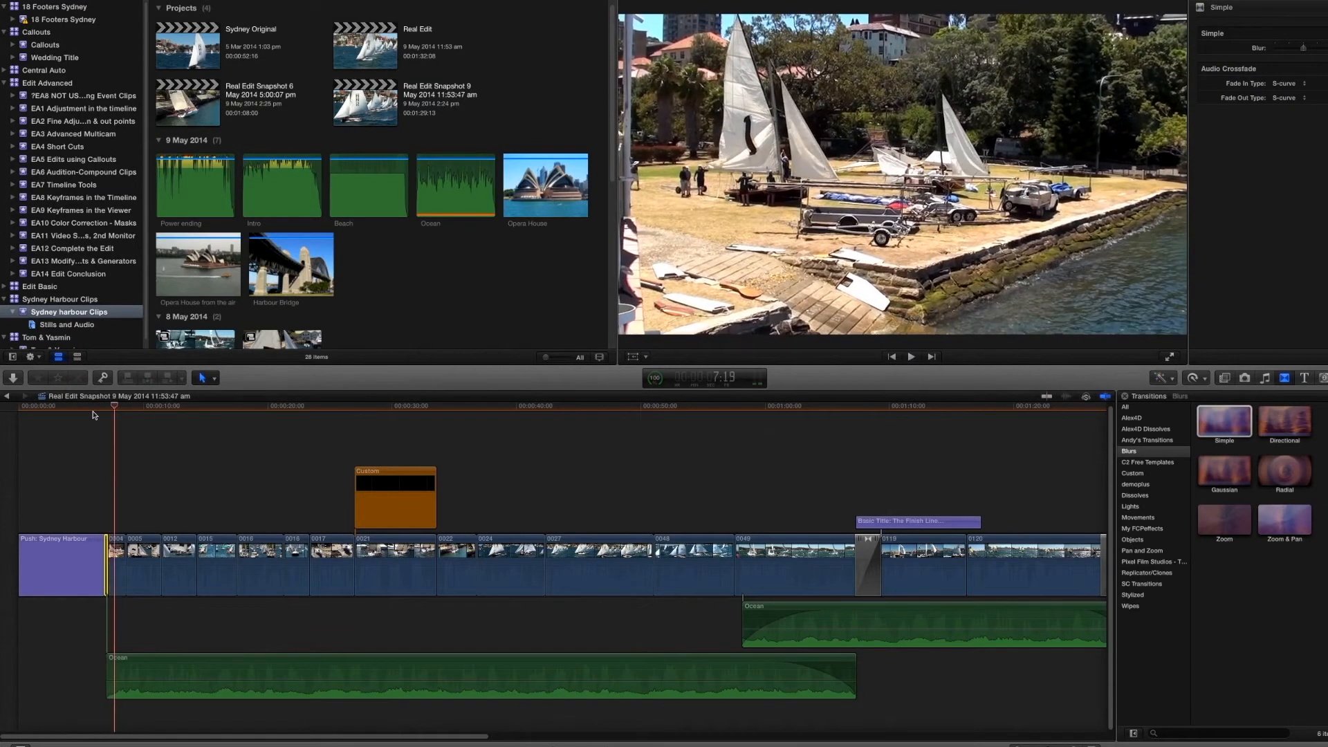
- Lengthen the Simple blur transition slightly at the cut after the Push title, and play the opening title through
{"action": "key", "text": "super+equal"}
{"action": "key", "text": "super+equal"}
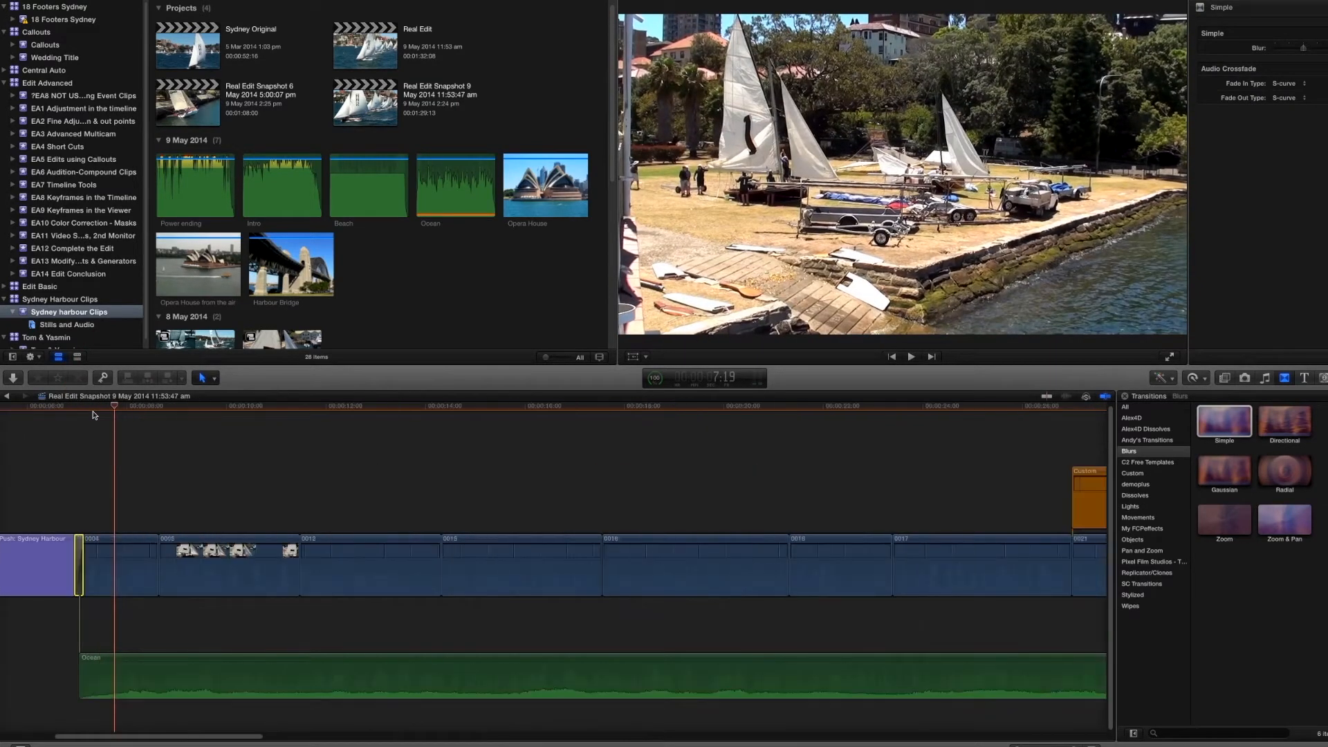
{"action": "left_click_drag", "start_coordinate": [82, 563], "coordinate": [88, 563]}
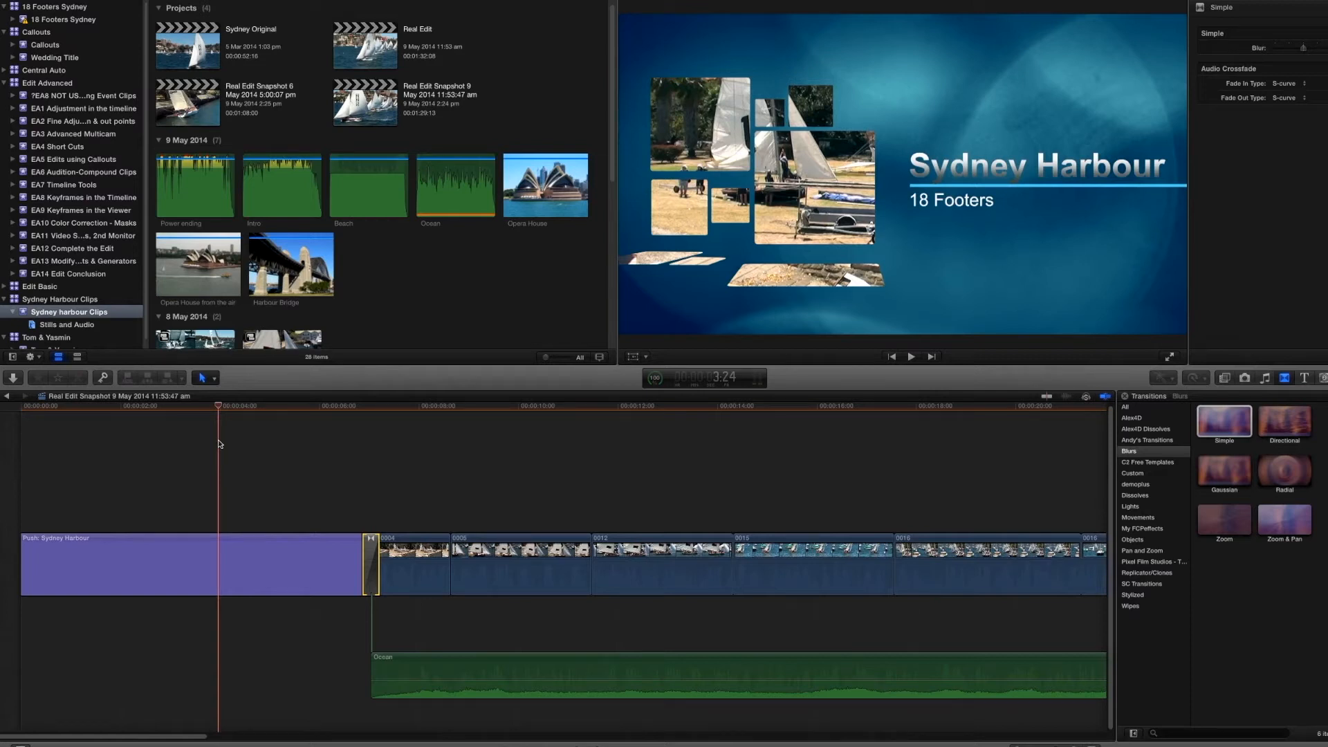
{"action": "key", "text": "space"}
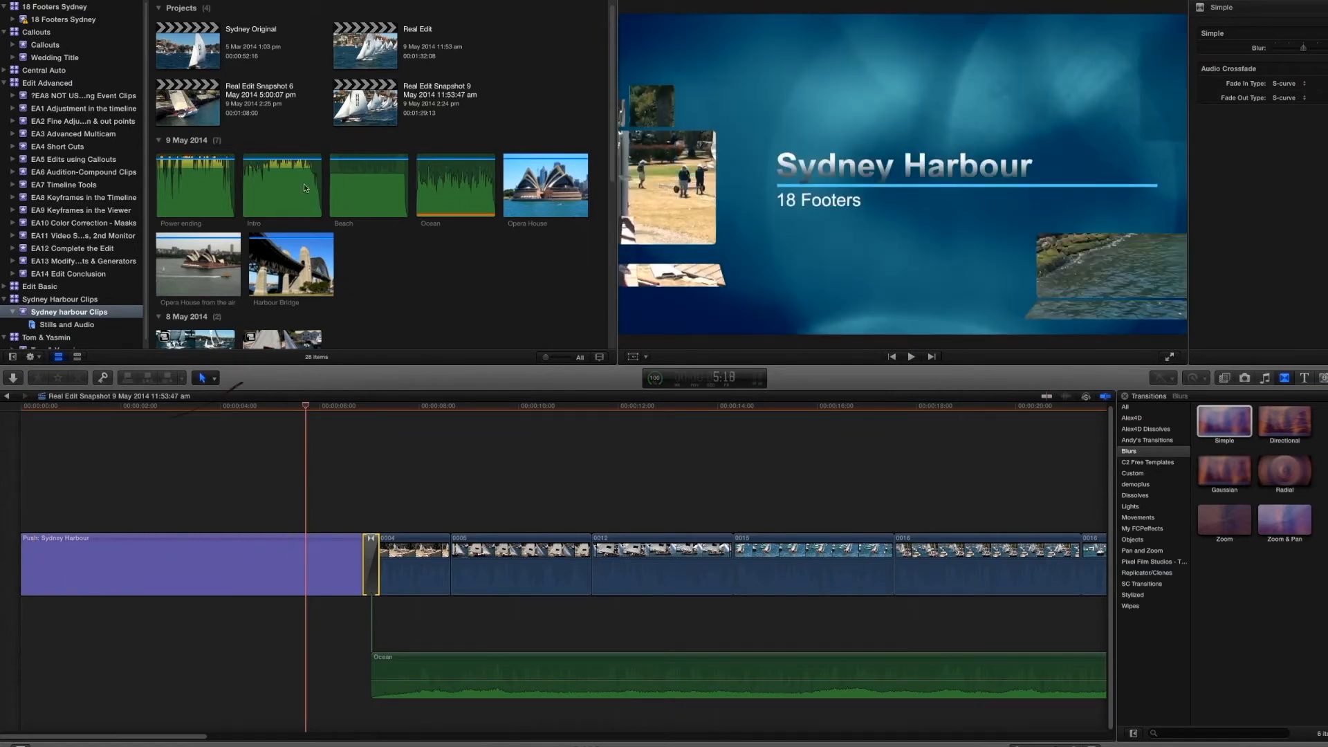
- Preview the Intro audio clip from the event and lower its volume to -9 dB
{"action": "left_click", "coordinate": [271, 188]}
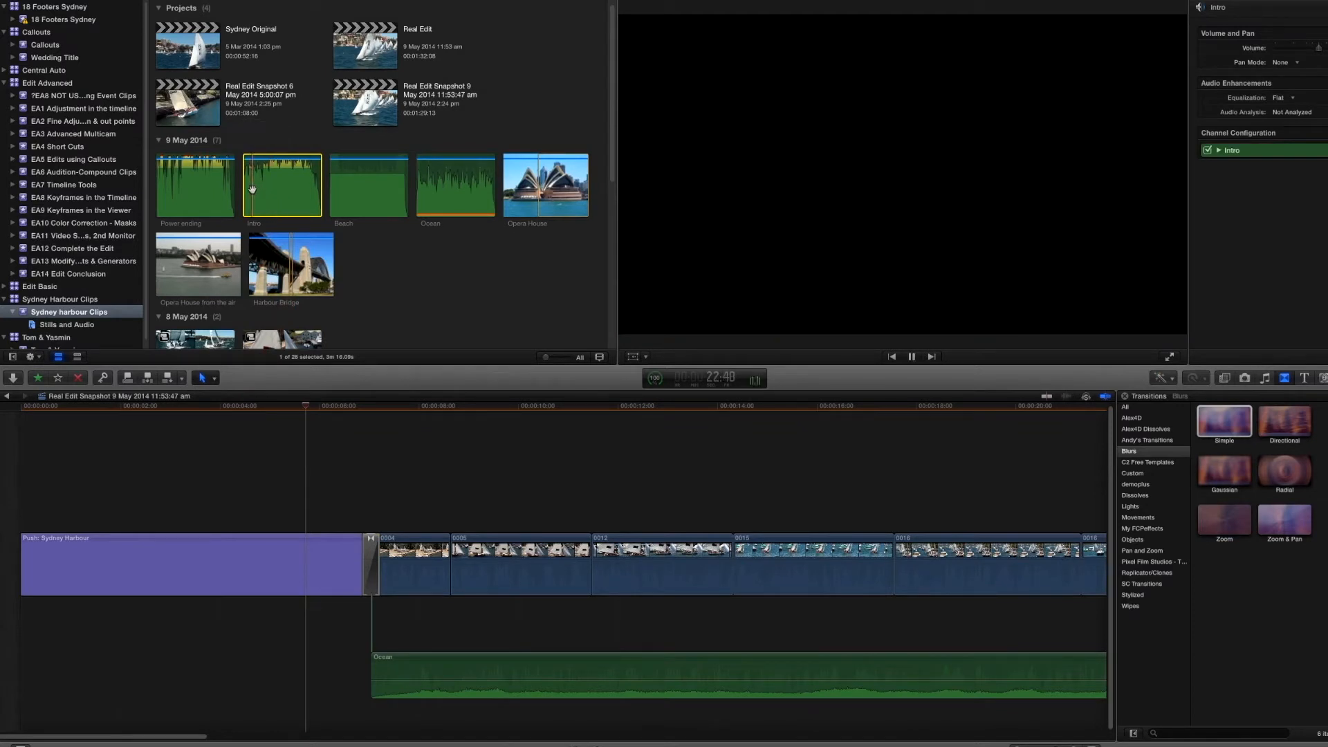
{"action": "left_click", "coordinate": [273, 172]}
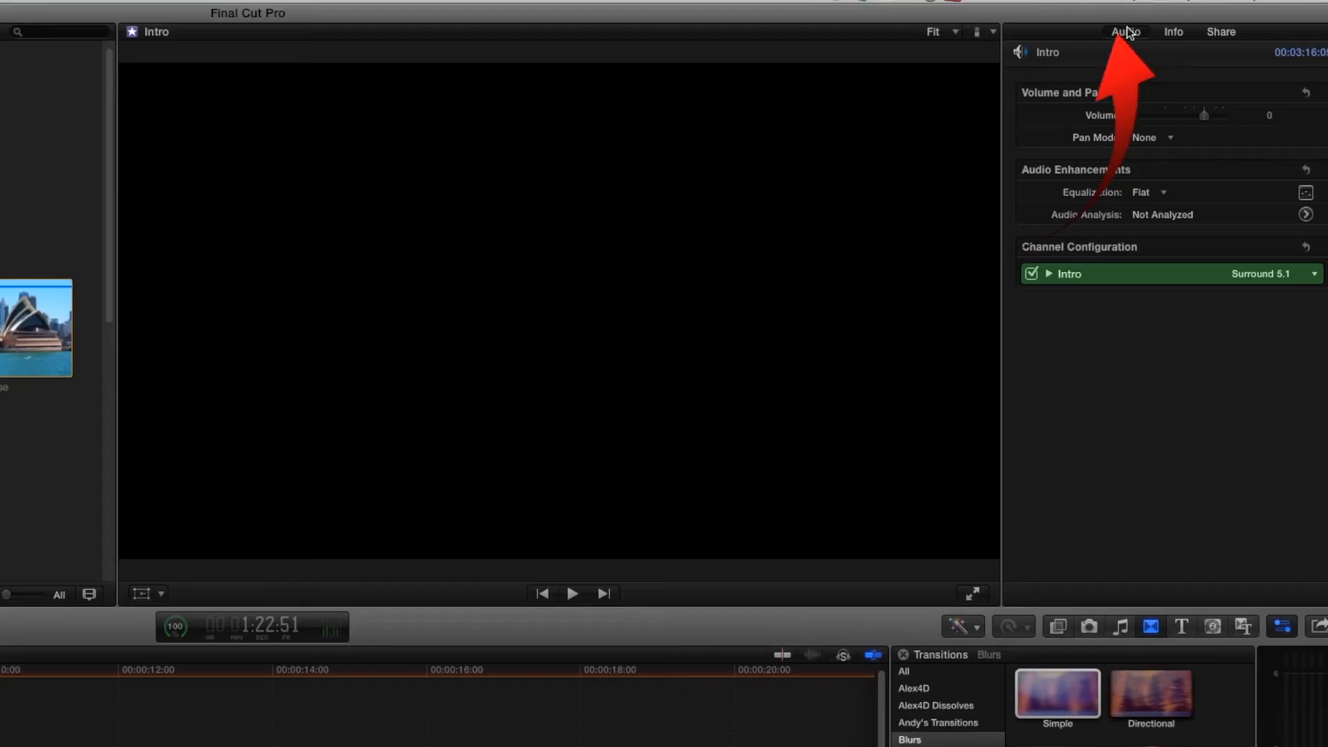
{"action": "left_click_drag", "start_coordinate": [1204, 114], "coordinate": [1189, 115]}
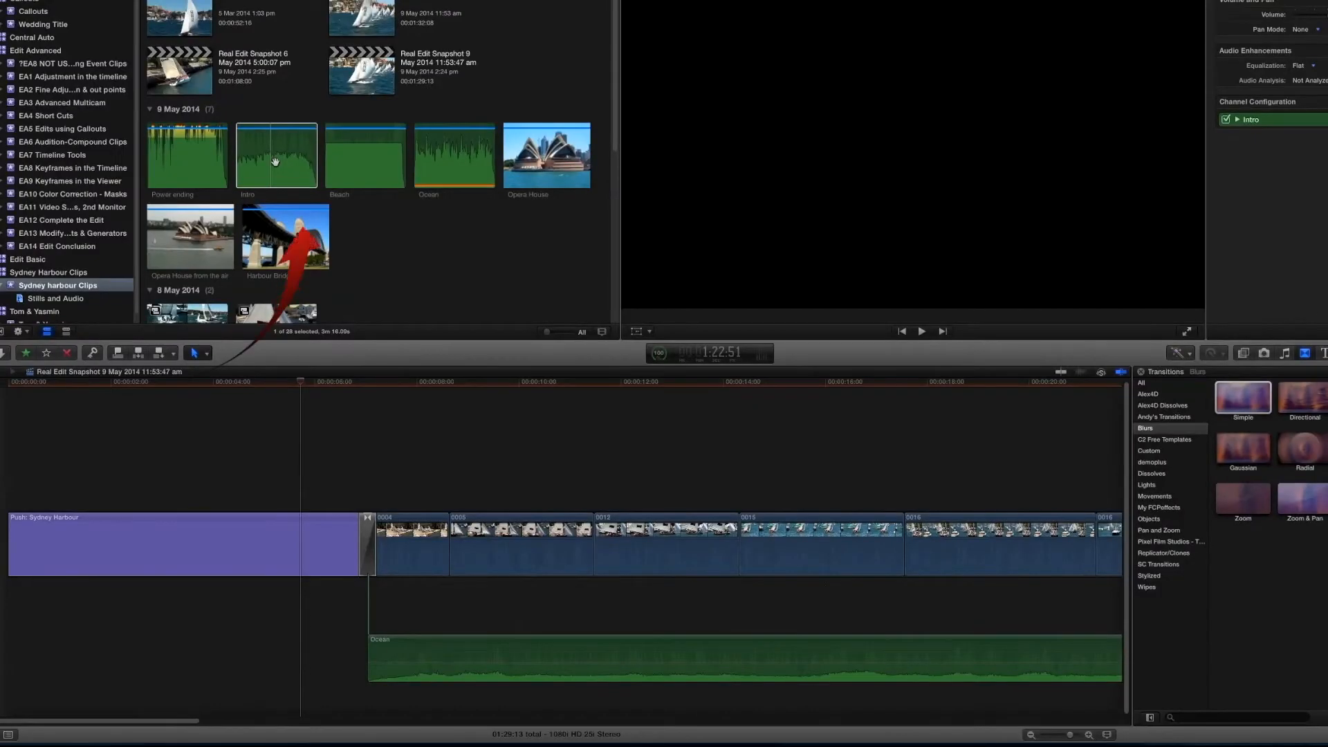
- Connect the Intro audio clip beneath the Push title at the very start of the timeline, and play it back
{"action": "left_click", "coordinate": [275, 161]}
{"action": "left_click_drag", "start_coordinate": [183, 601], "coordinate": [7, 689]}
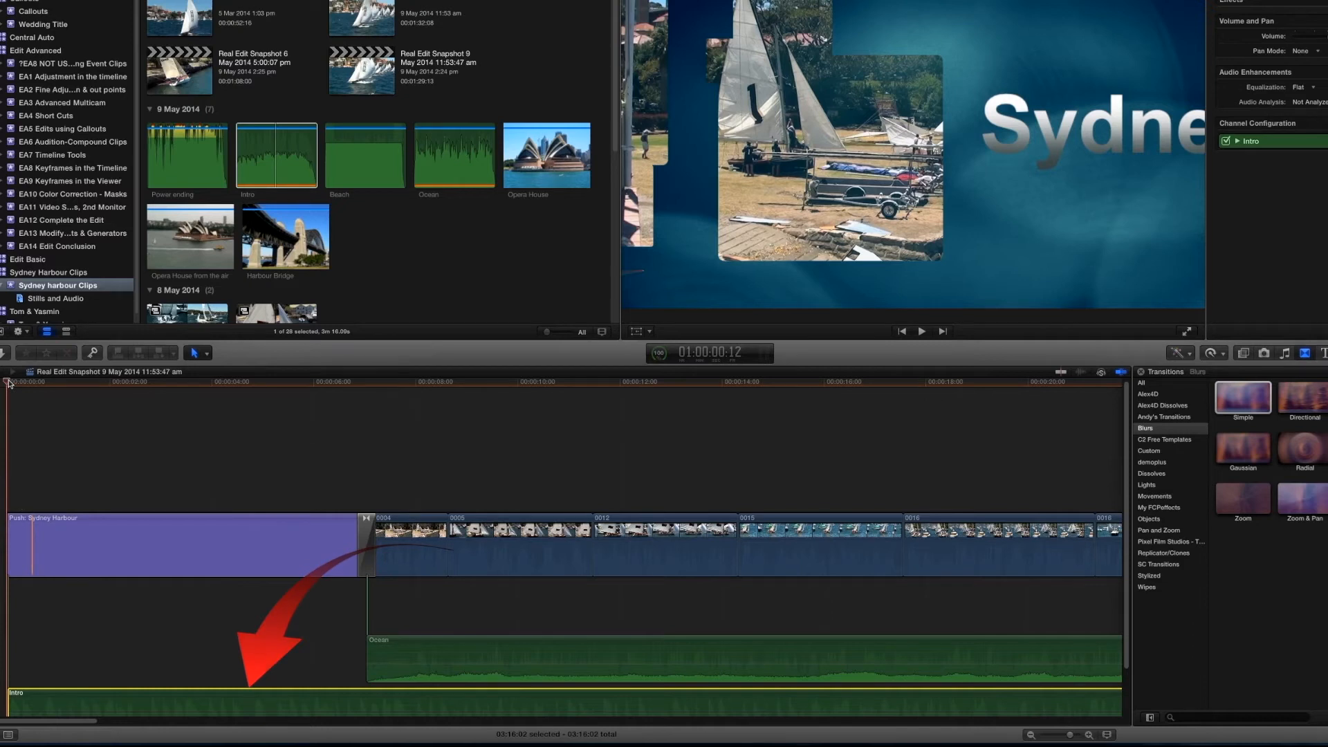
{"action": "key", "text": "space"}
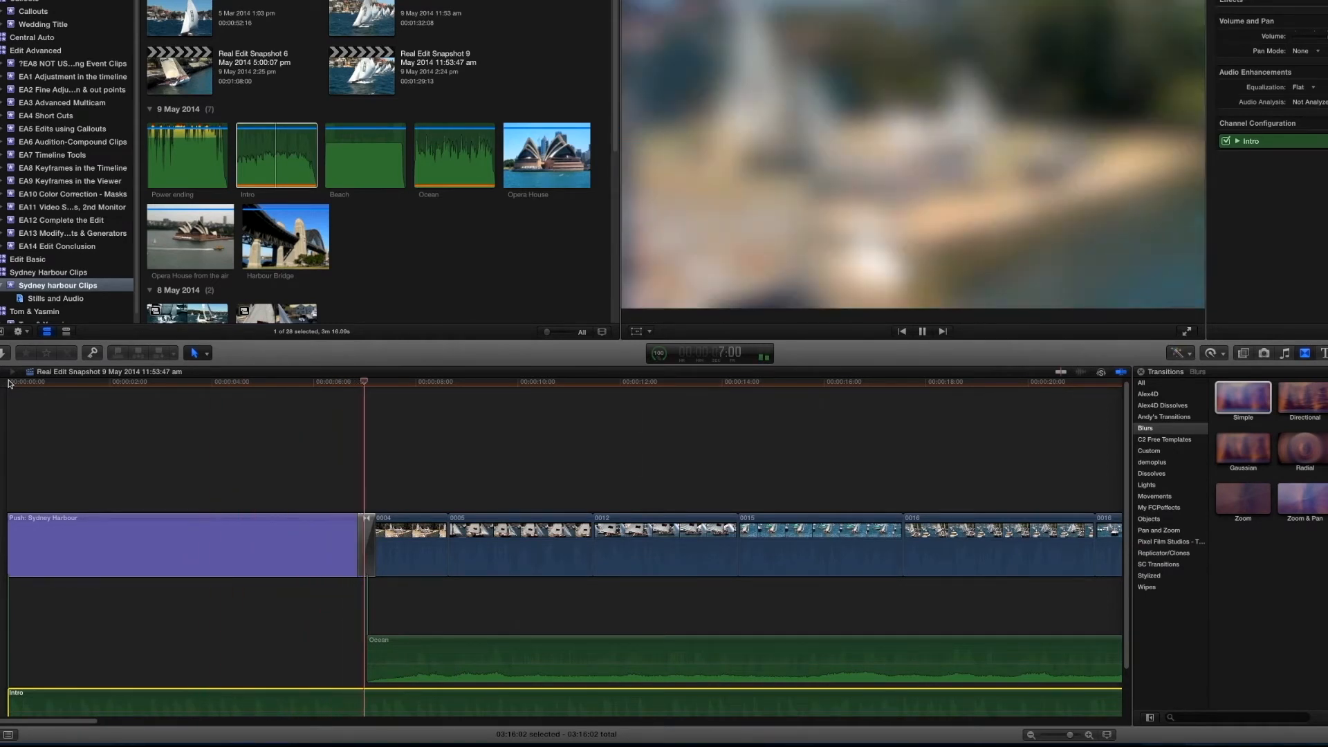
- Cut the Intro audio clip at 8:19 and delete everything after the cut
{"action": "scroll", "coordinate": [371, 572], "scroll_direction": "right", "scroll_amount": 5}
{"action": "key", "text": "space"}
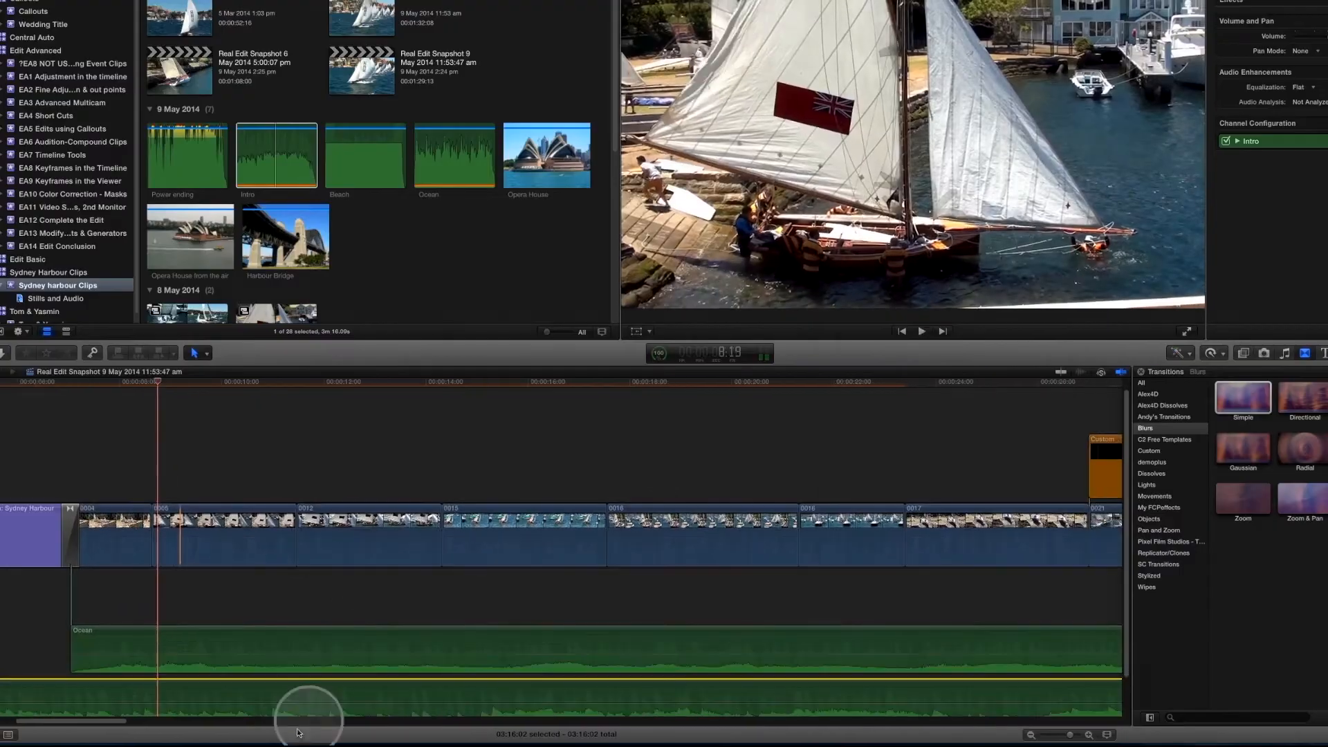
{"action": "scroll", "coordinate": [233, 695], "scroll_direction": "down", "scroll_amount": 1}
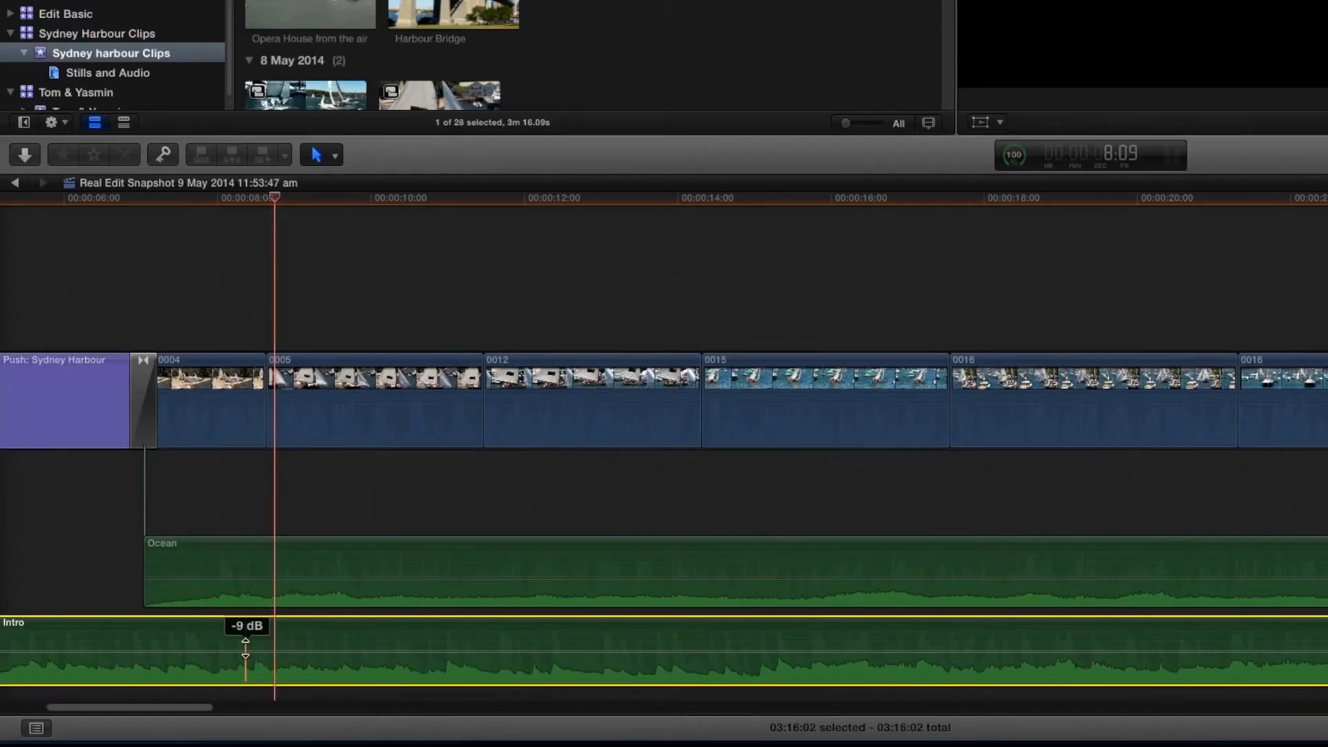
{"action": "key", "text": "super+b"}
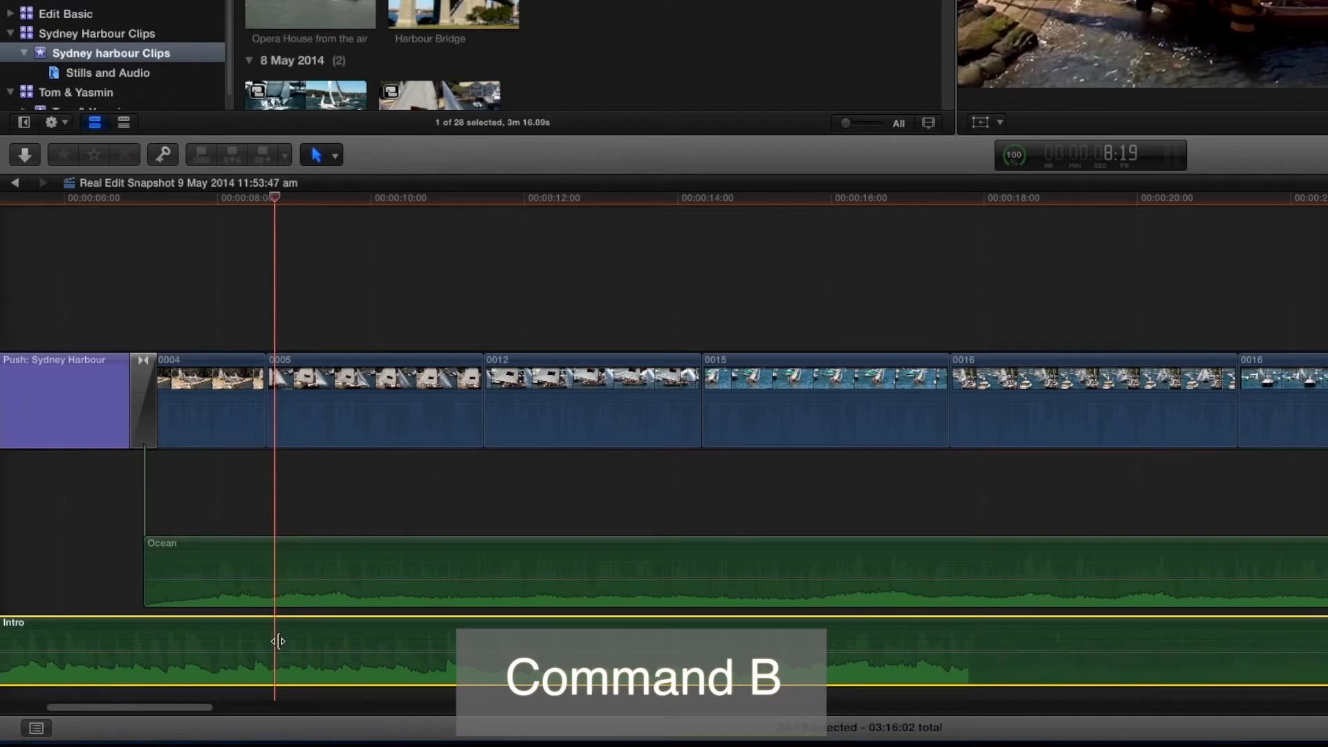
{"action": "key", "text": "super+b"}
{"action": "left_click", "coordinate": [370, 640]}
{"action": "key", "text": "Delete"}
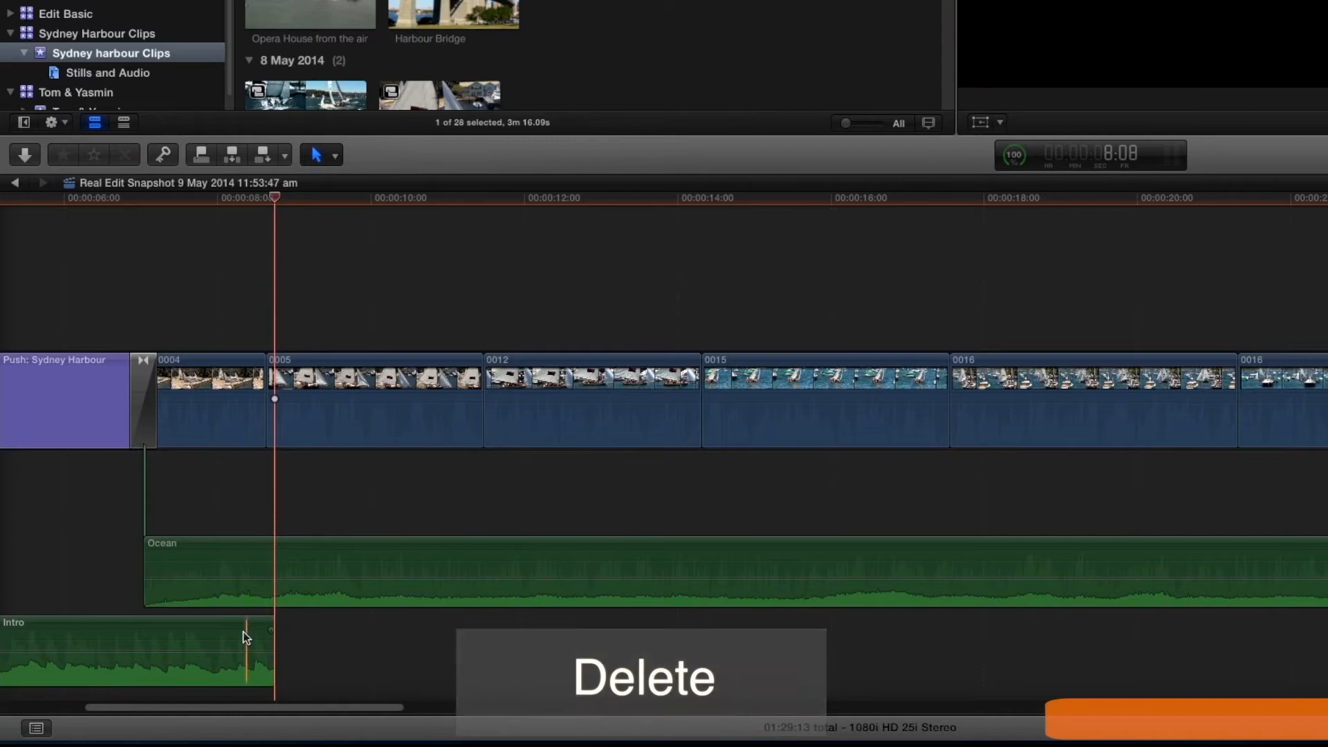
- Fade out the Intro audio from about 6:22 using an S-curve, and play back the result
{"action": "left_click_drag", "start_coordinate": [271, 632], "coordinate": [128, 628]}
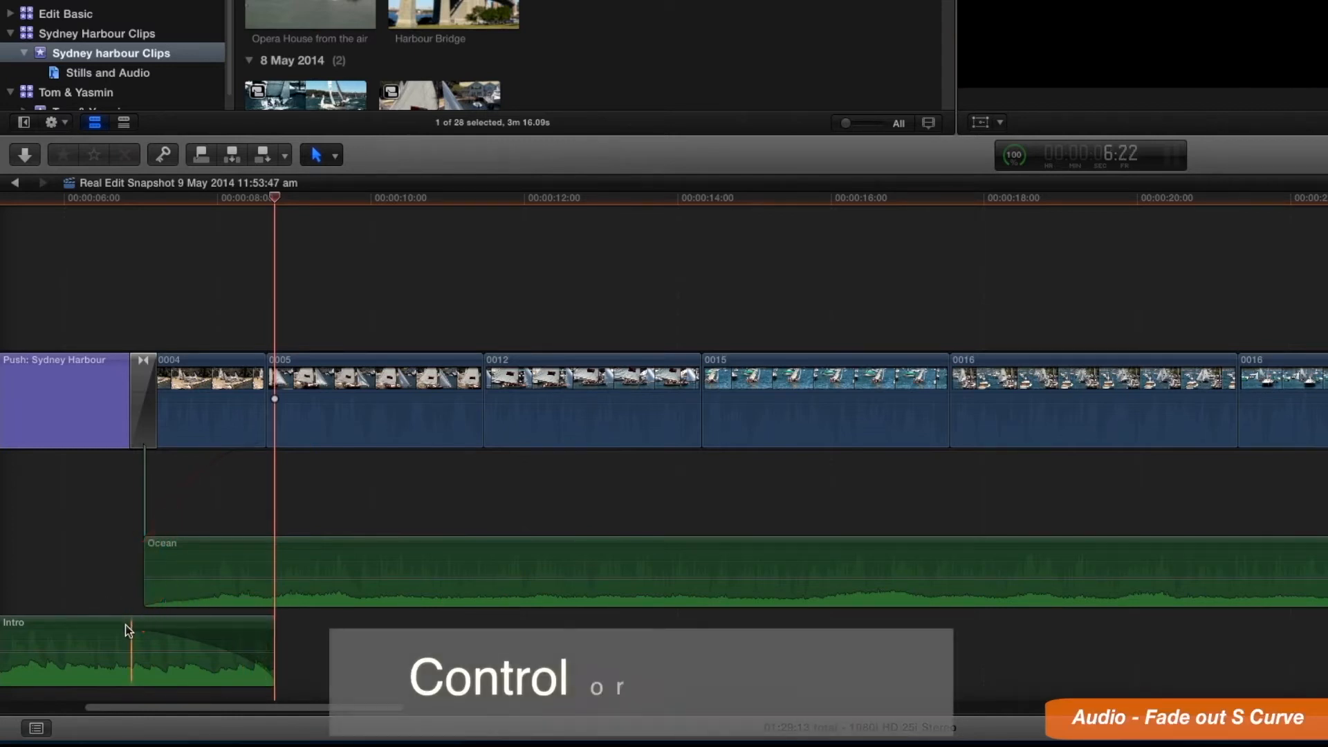
{"action": "right_click", "coordinate": [128, 631]}
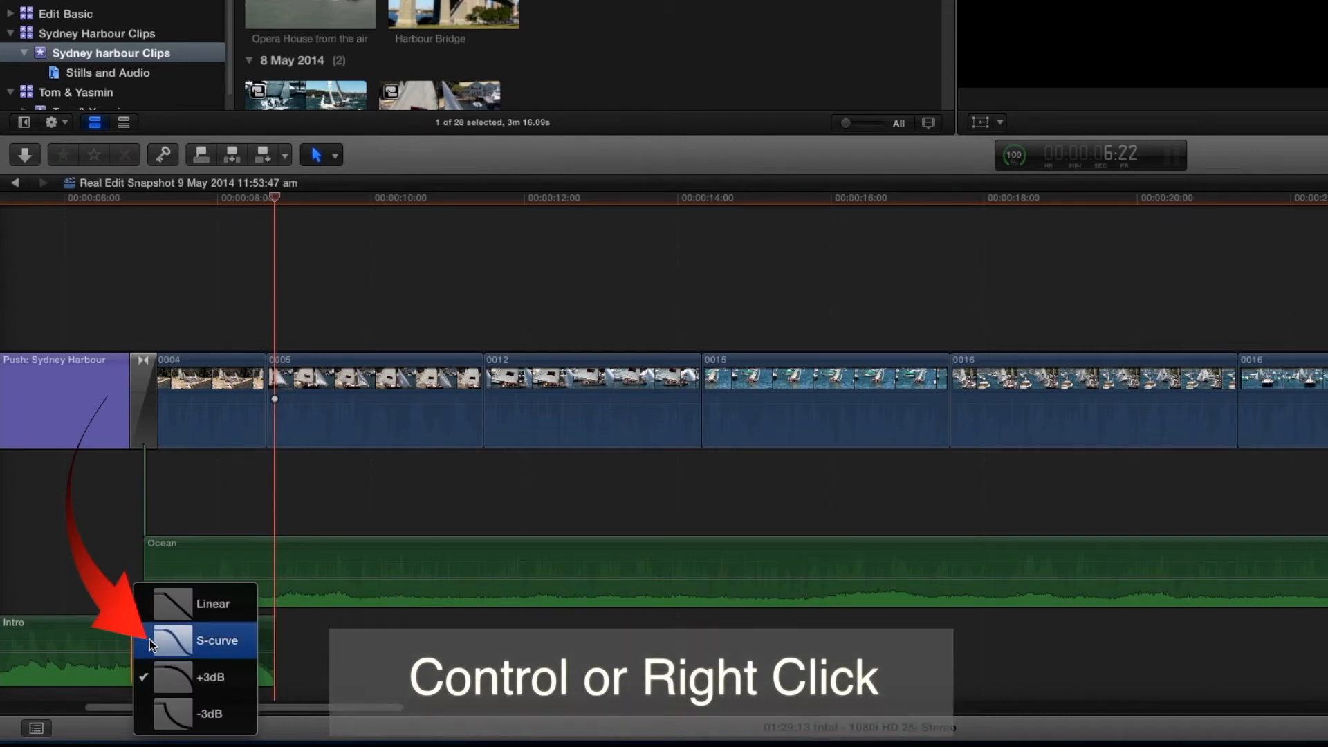
{"action": "left_click", "coordinate": [181, 637]}
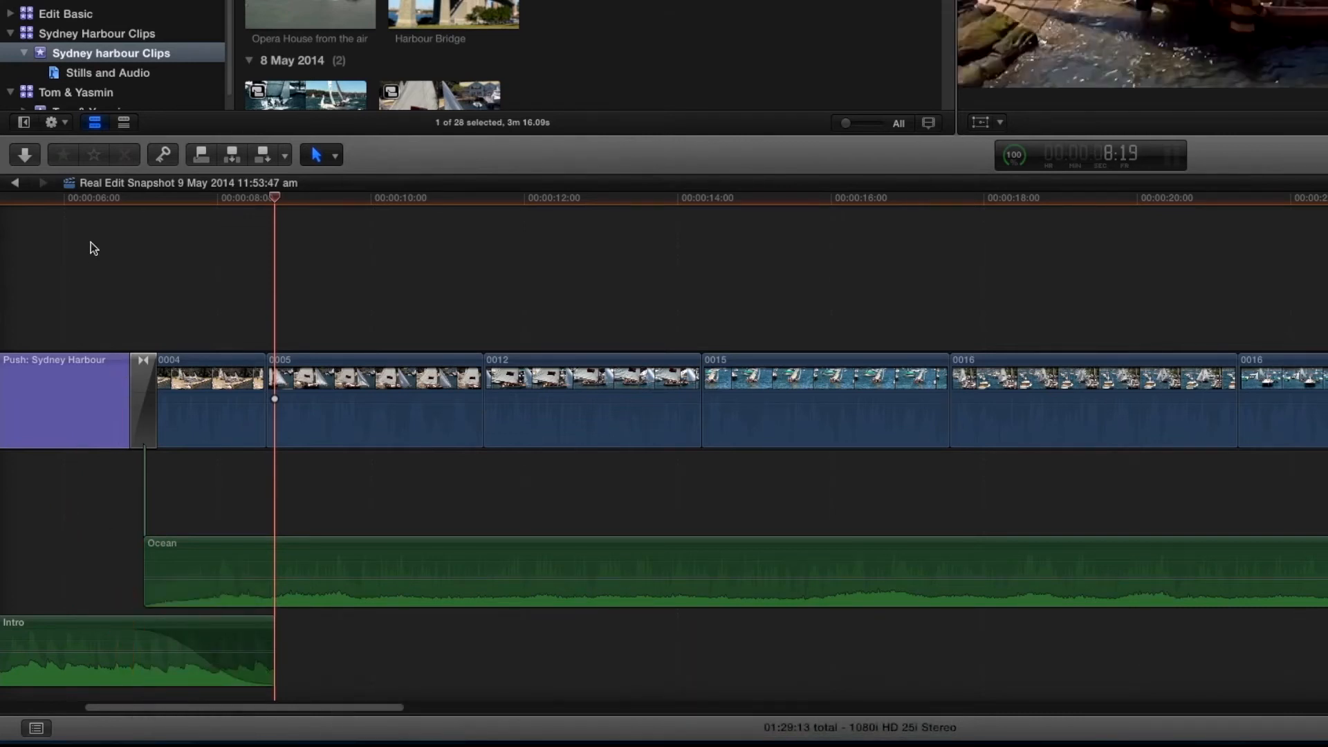
{"action": "left_click", "coordinate": [73, 195]}
{"action": "key", "text": "space"}
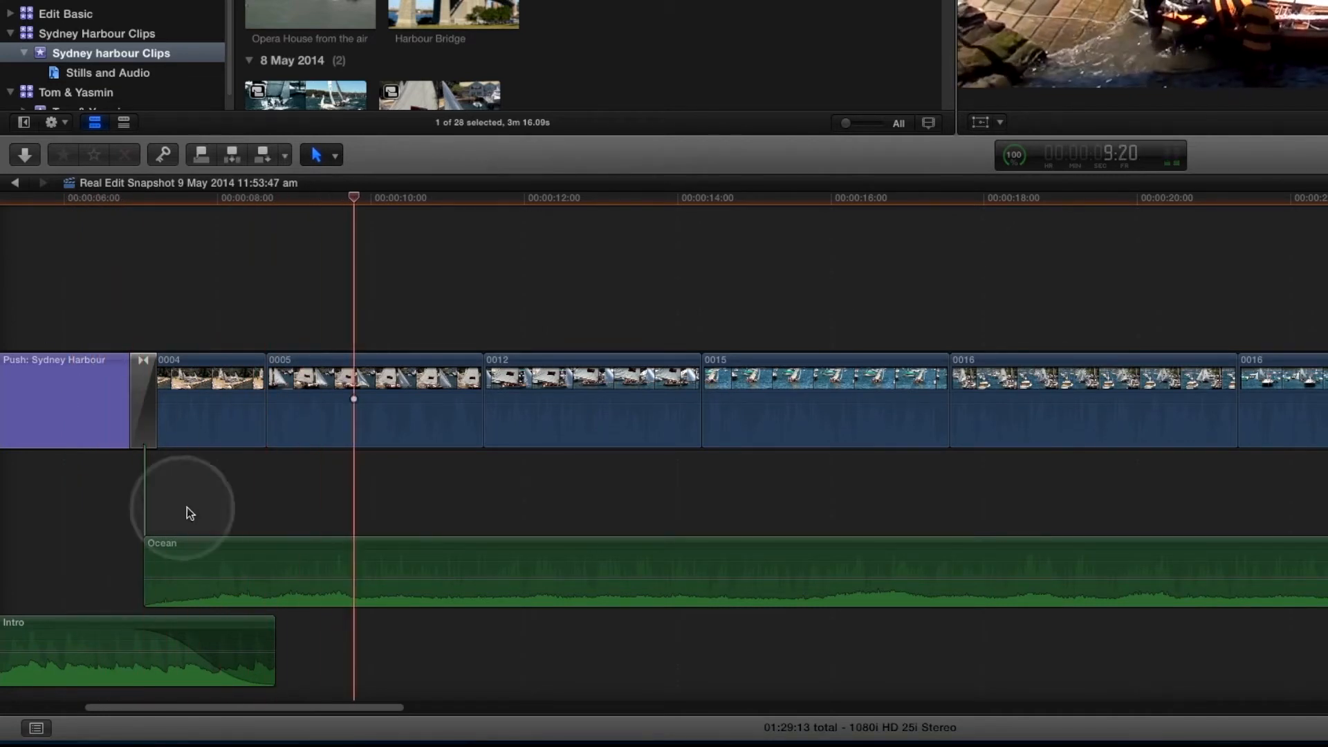
{"action": "key", "text": "space"}
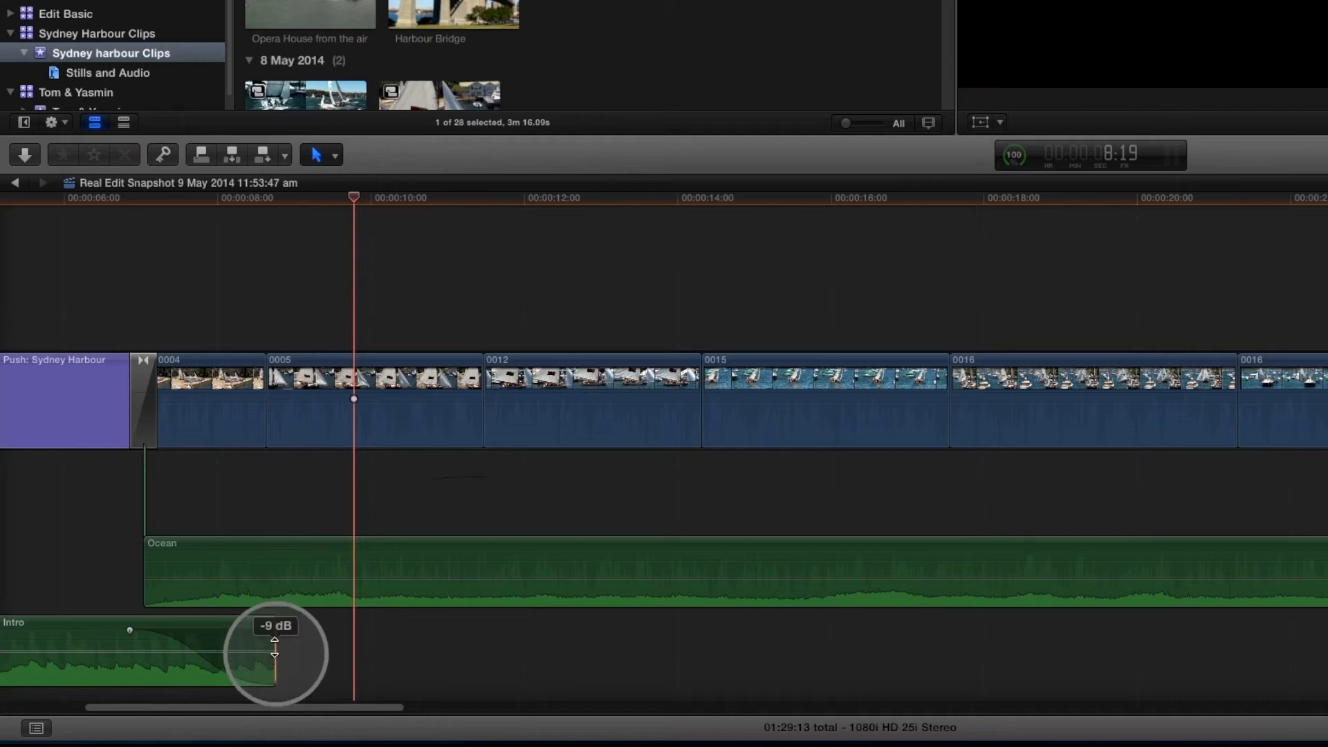
- Extend the end of the Intro audio to about 9:04 and begin its fade-out at the start of the transition
{"action": "left_click_drag", "start_coordinate": [275, 645], "coordinate": [306, 643]}
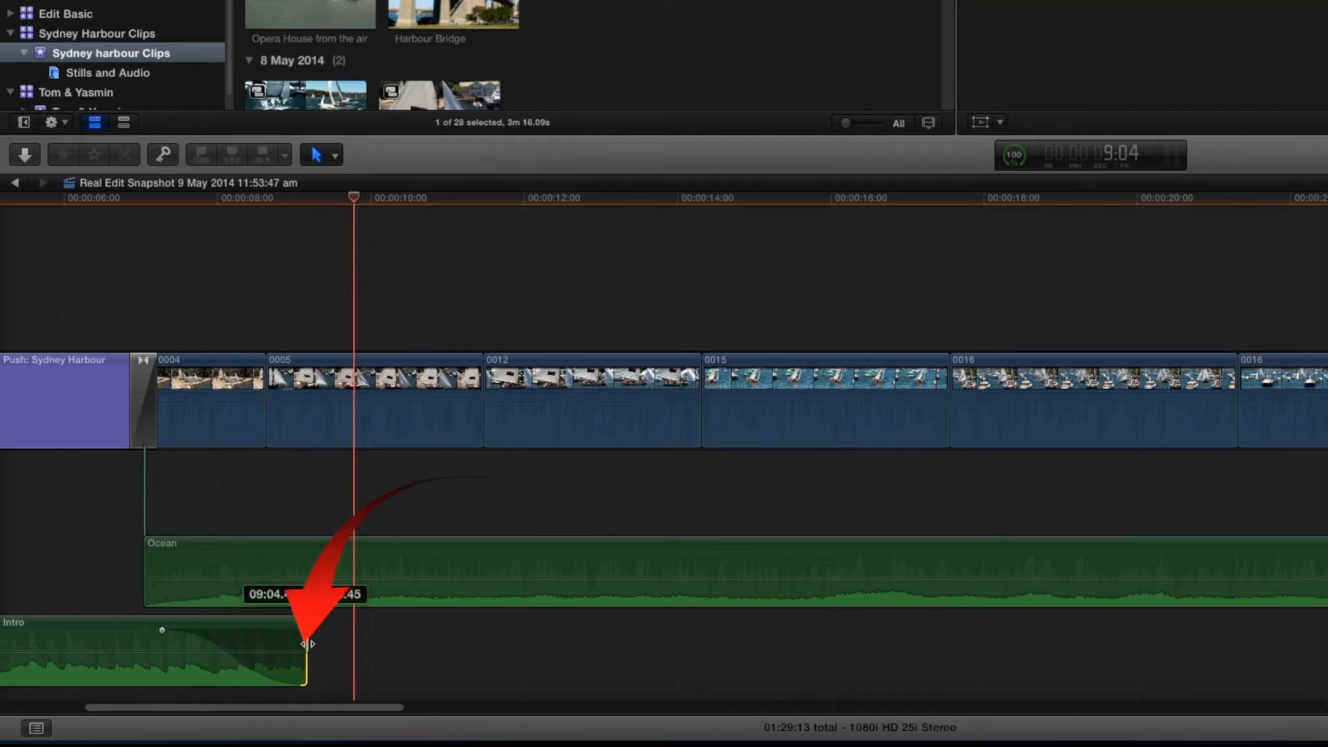
{"action": "left_click_drag", "start_coordinate": [161, 630], "coordinate": [132, 629]}
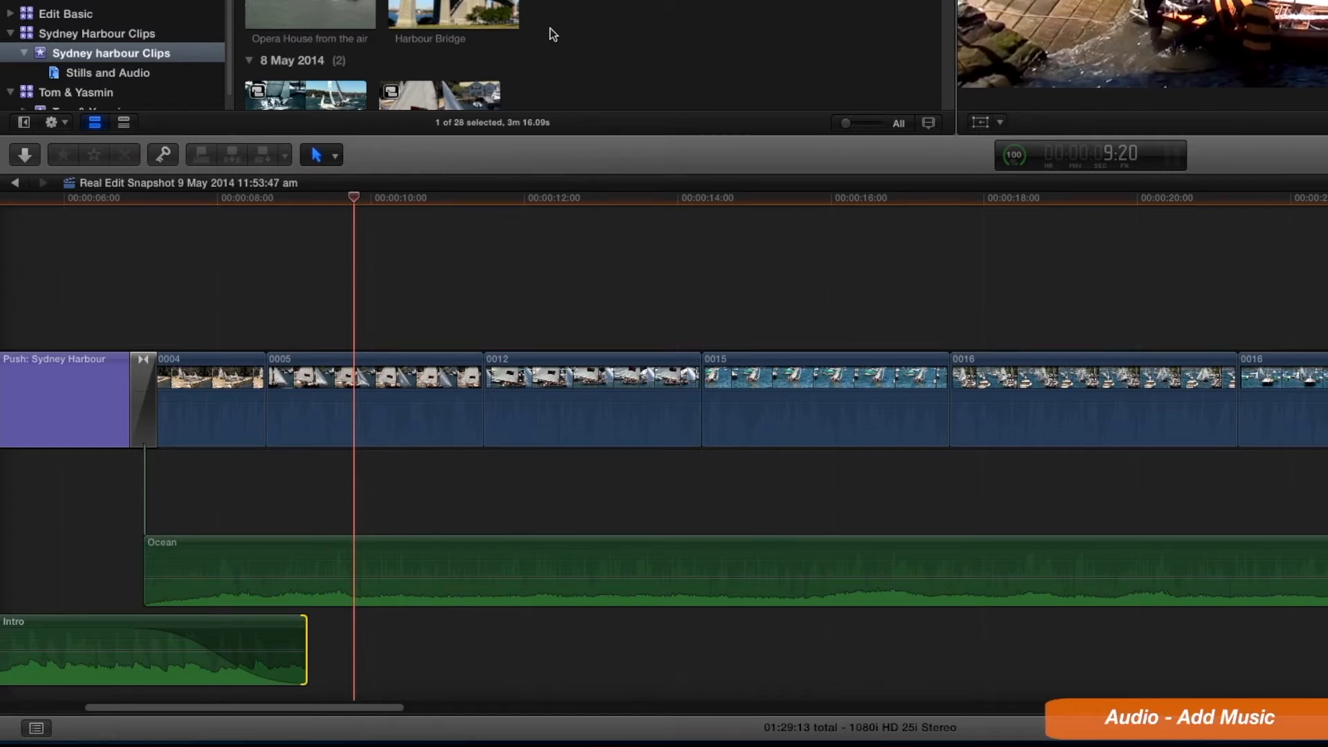
{"action": "key", "text": "ctrl+z"}
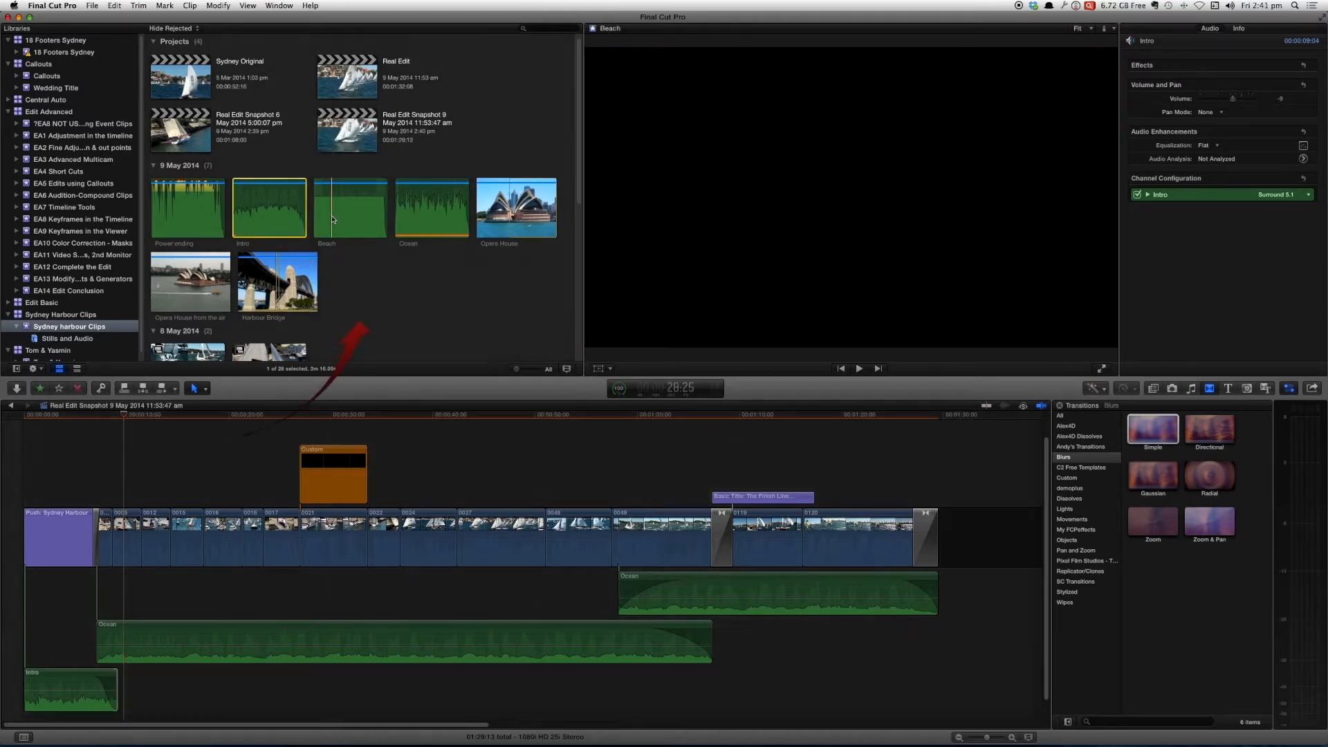
- Preview the Beach audio clip from the event and lower its volume to -12 dB
{"action": "left_click", "coordinate": [332, 219]}
{"action": "key", "text": "space"}
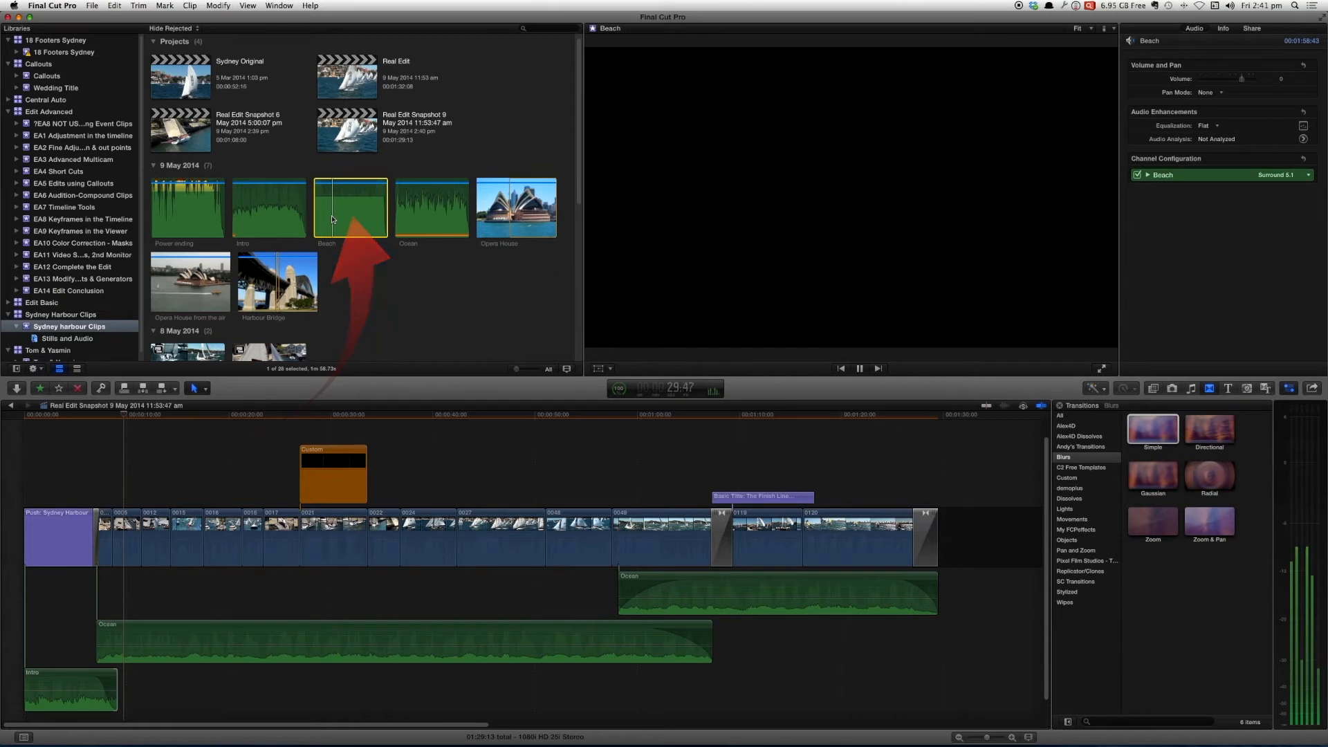
{"action": "left_click", "coordinate": [336, 214]}
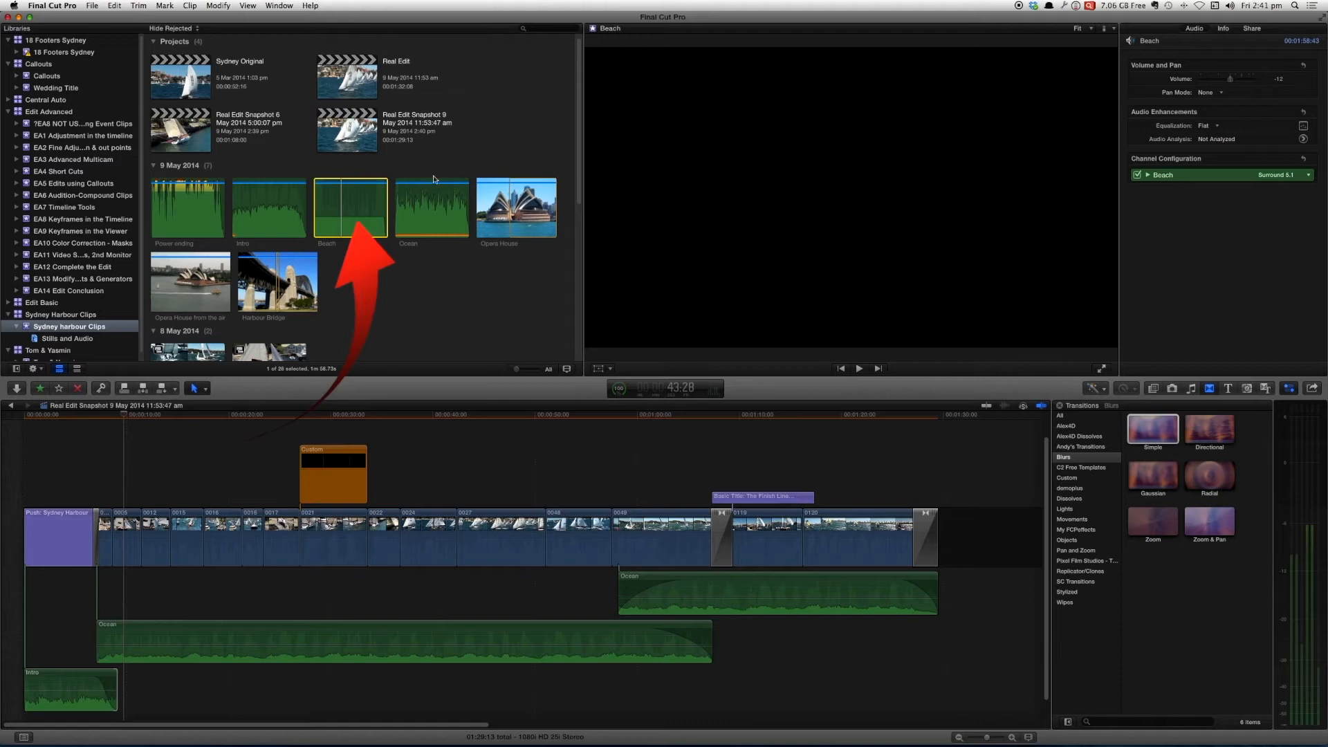
- Connect the Beach audio below the Ocean track so it overlaps the end of the Intro clip, and give it a fade-in
{"action": "mouse_move", "coordinate": [345, 207]}
{"action": "left_mouse_down"}
{"action": "mouse_move", "coordinate": [178, 685]}
{"action": "mouse_move", "coordinate": [145, 709]}
{"action": "left_mouse_up"}
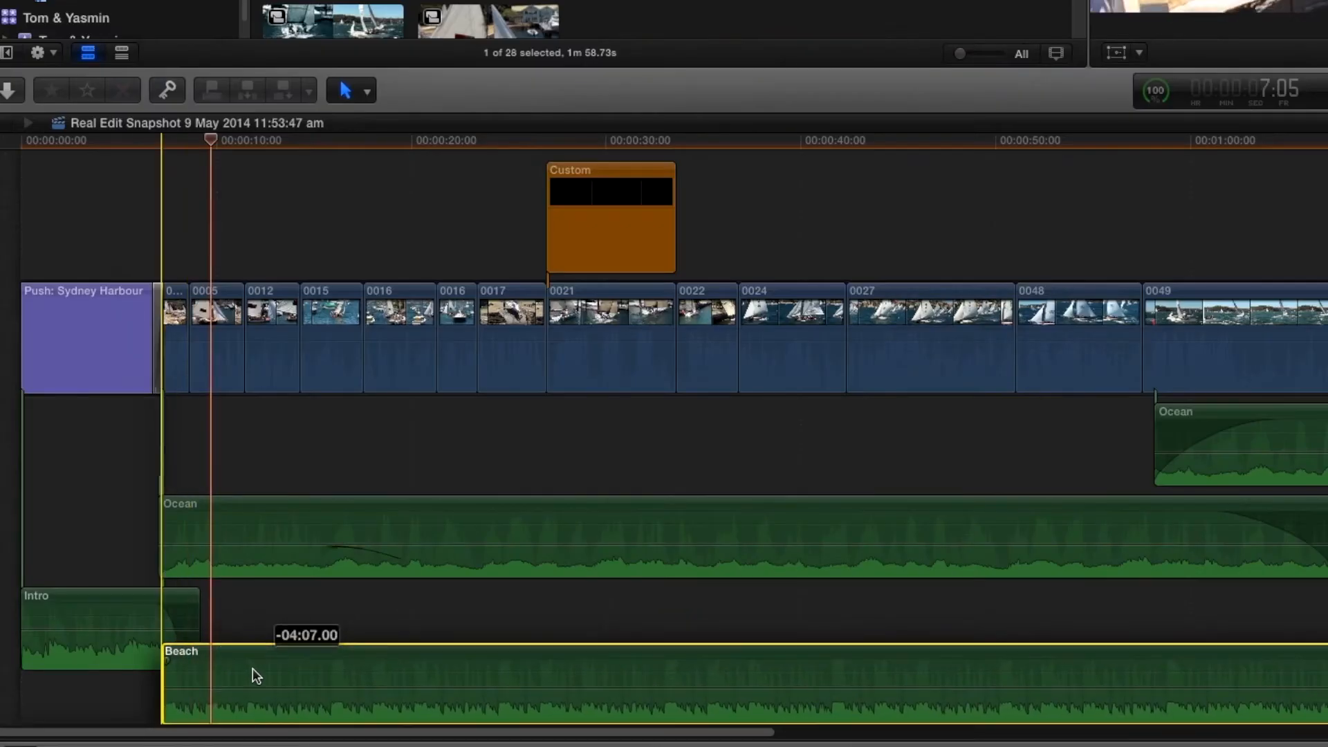
{"action": "left_click_drag", "start_coordinate": [251, 668], "coordinate": [259, 668]}
{"action": "scroll", "coordinate": [231, 666], "scroll_direction": "down", "scroll_amount": 2}
{"action": "left_click_drag", "start_coordinate": [183, 602], "coordinate": [217, 605]}
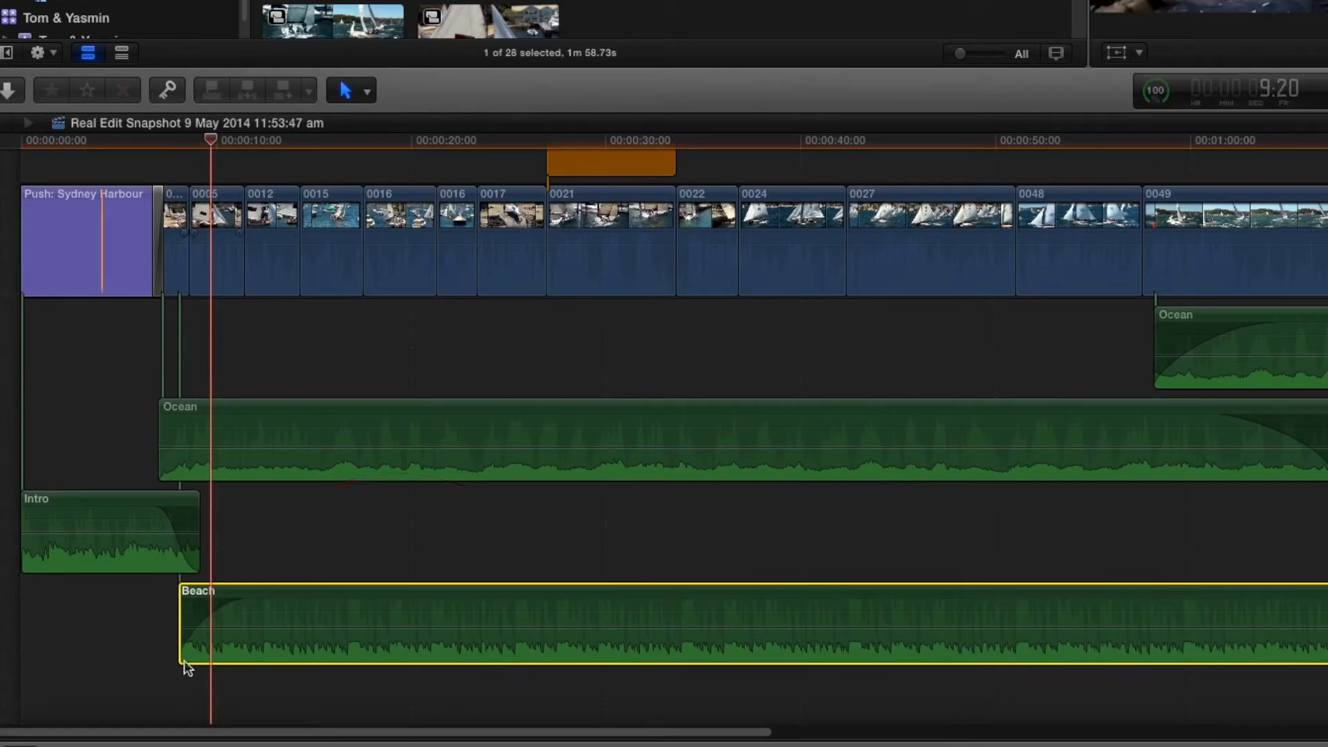
- Play the edit from near the end of the title and lower the Beach clip's volume to -18 dB
{"action": "left_click", "coordinate": [138, 144]}
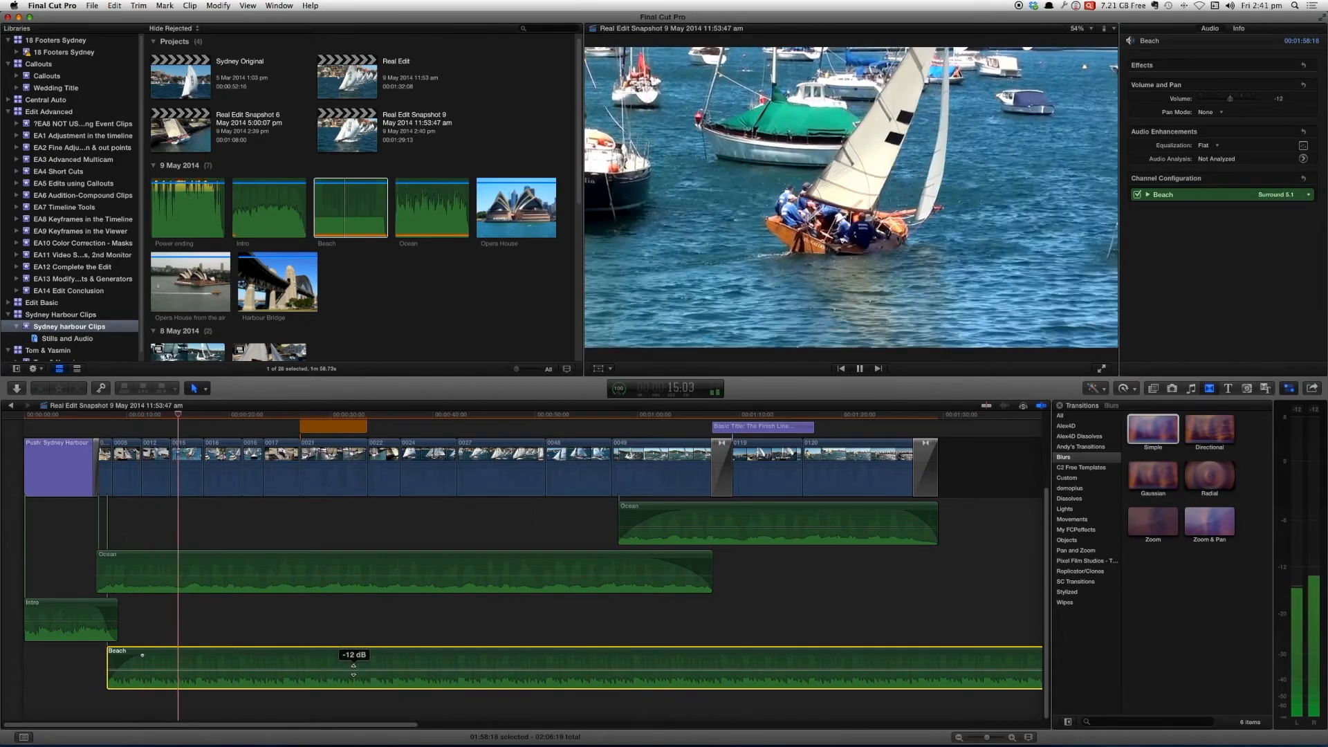
{"action": "left_click_drag", "start_coordinate": [353, 670], "coordinate": [353, 672]}
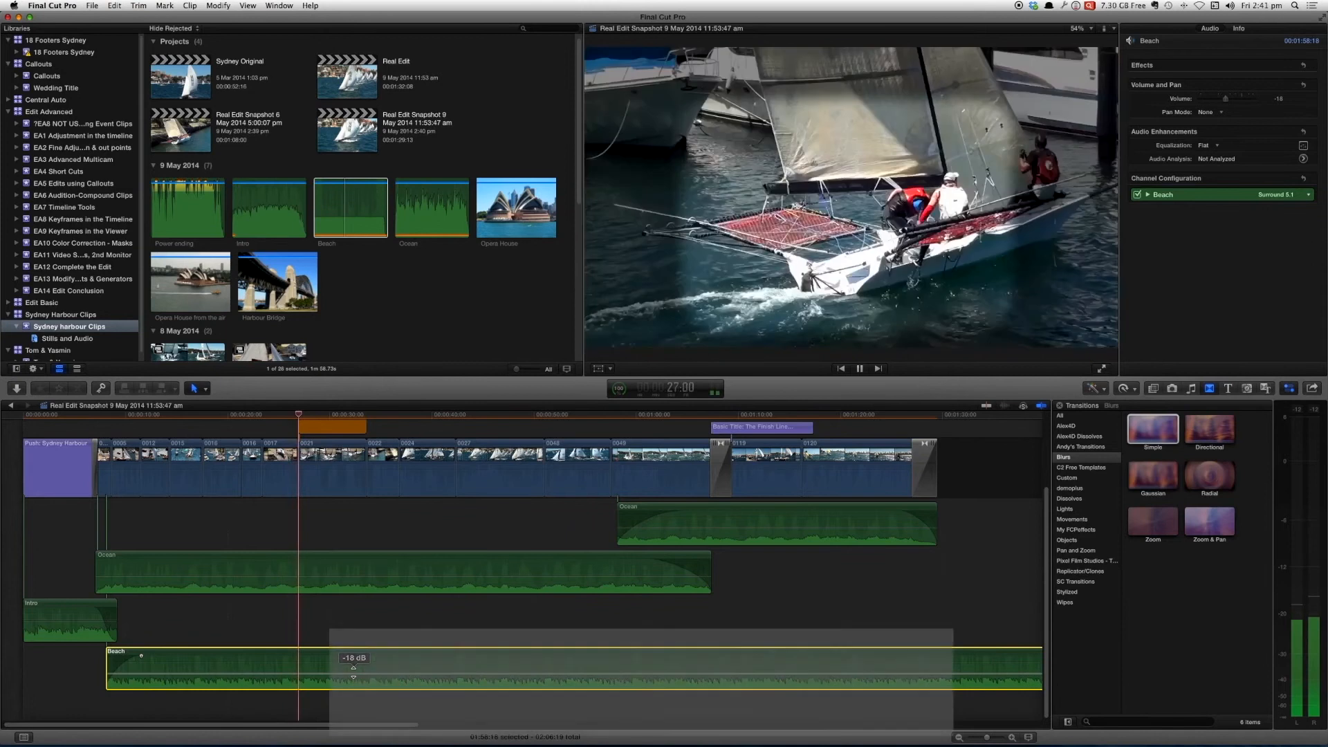
{"action": "left_click", "coordinate": [353, 672]}
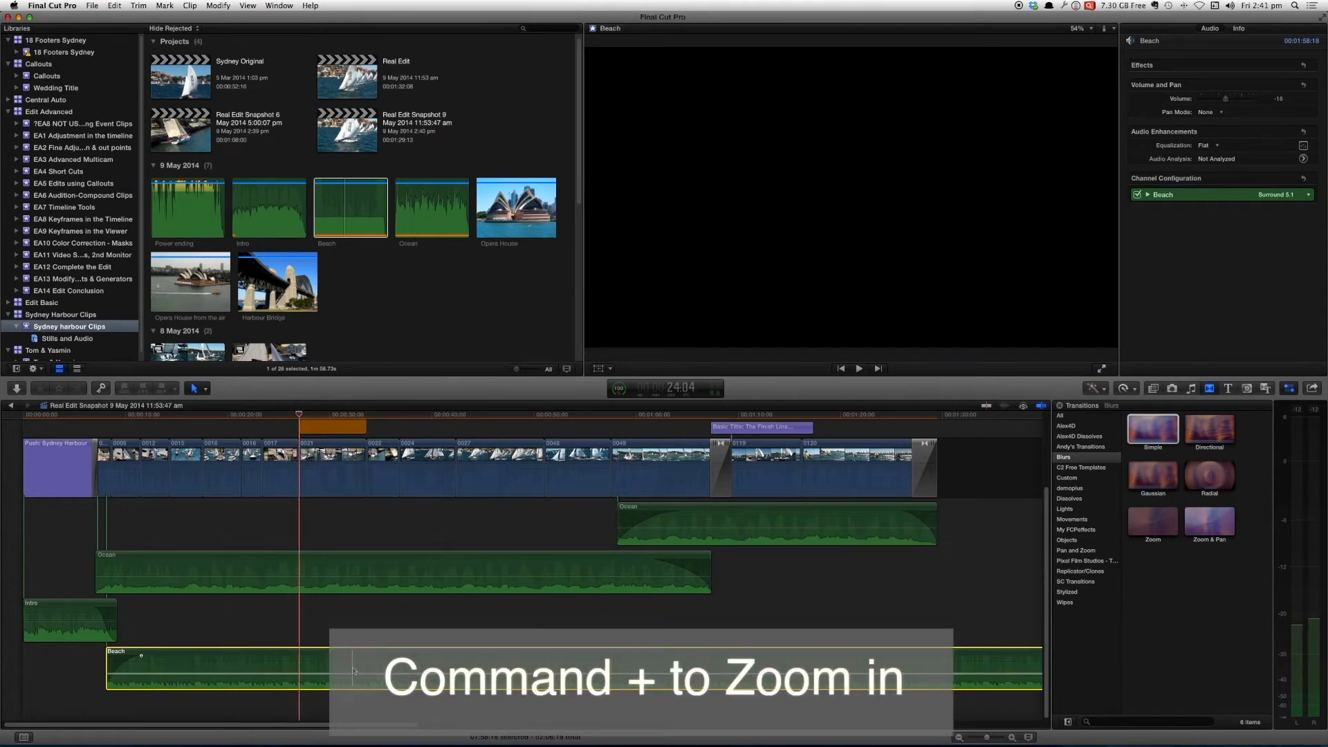
- Zoom in on the timeline, make its clips taller and enlarge the timeline area, working from the opening clips
{"action": "key", "text": "super+equal"}
{"action": "key", "text": "super+equal"}
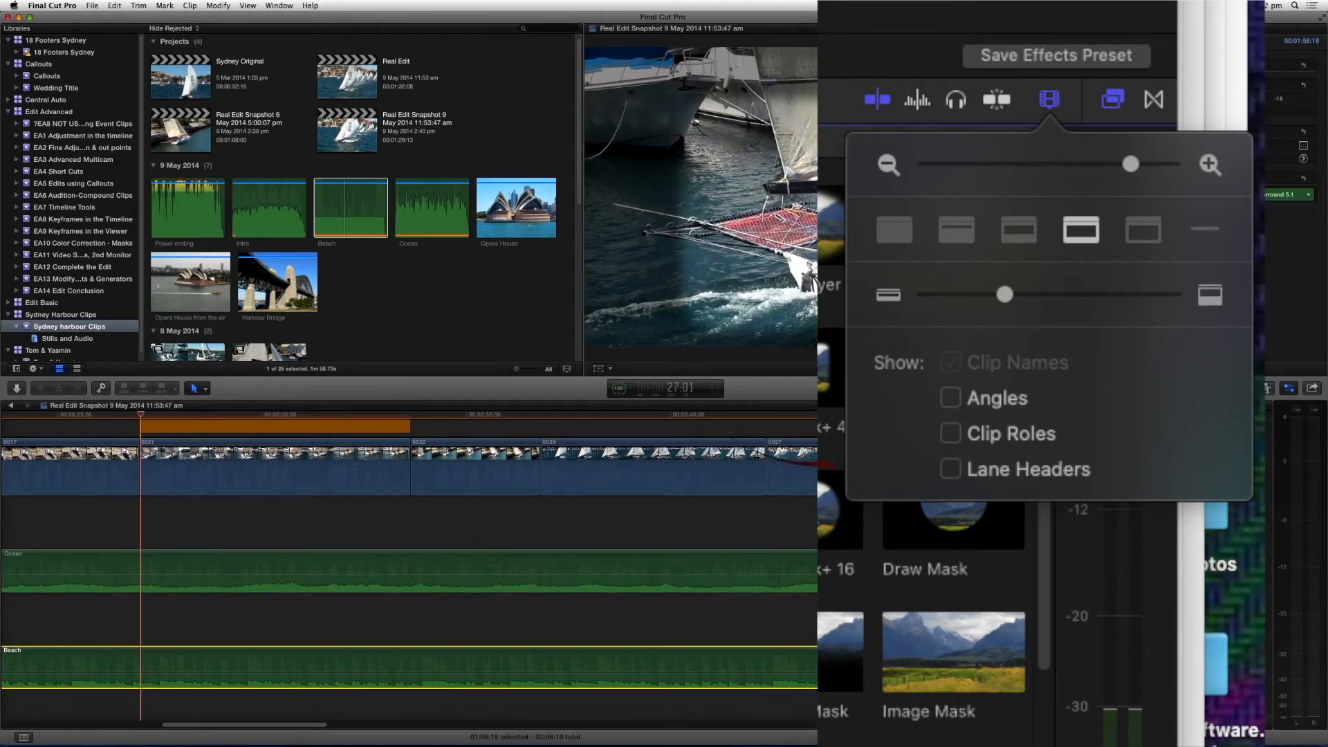
{"action": "key", "text": "super+shift+equal"}
{"action": "key", "text": "super+shift+equal"}
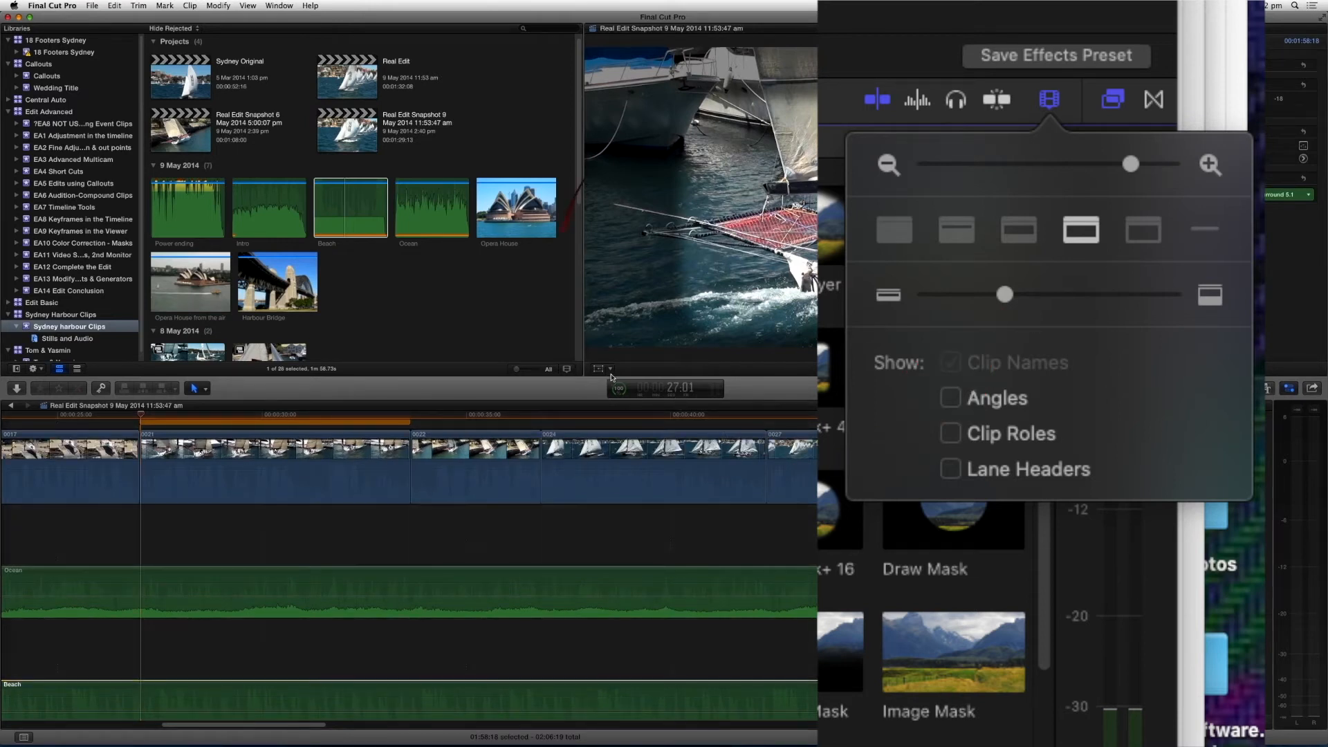
{"action": "left_click_drag", "start_coordinate": [612, 337], "coordinate": [611, 244]}
{"action": "scroll", "coordinate": [473, 439], "scroll_direction": "left", "scroll_amount": 10}
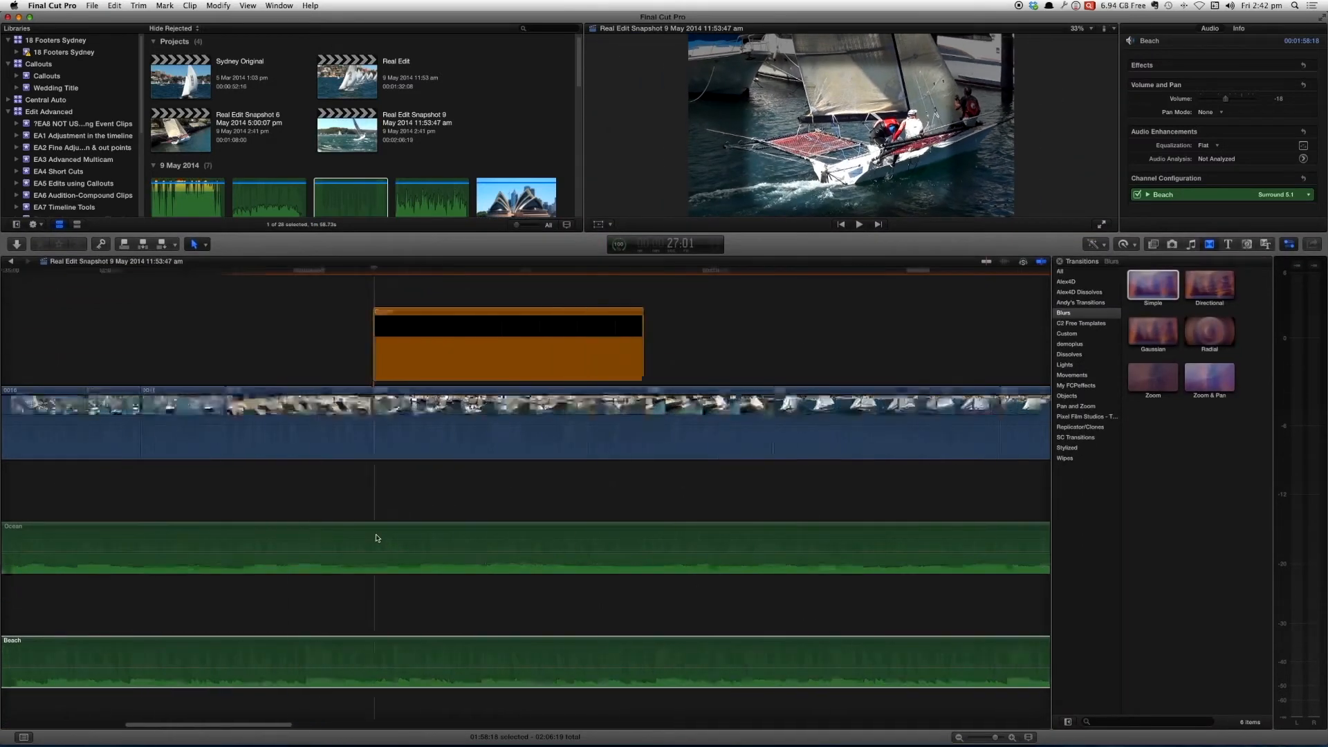
{"action": "scroll", "coordinate": [352, 583], "scroll_direction": "left", "scroll_amount": 1}
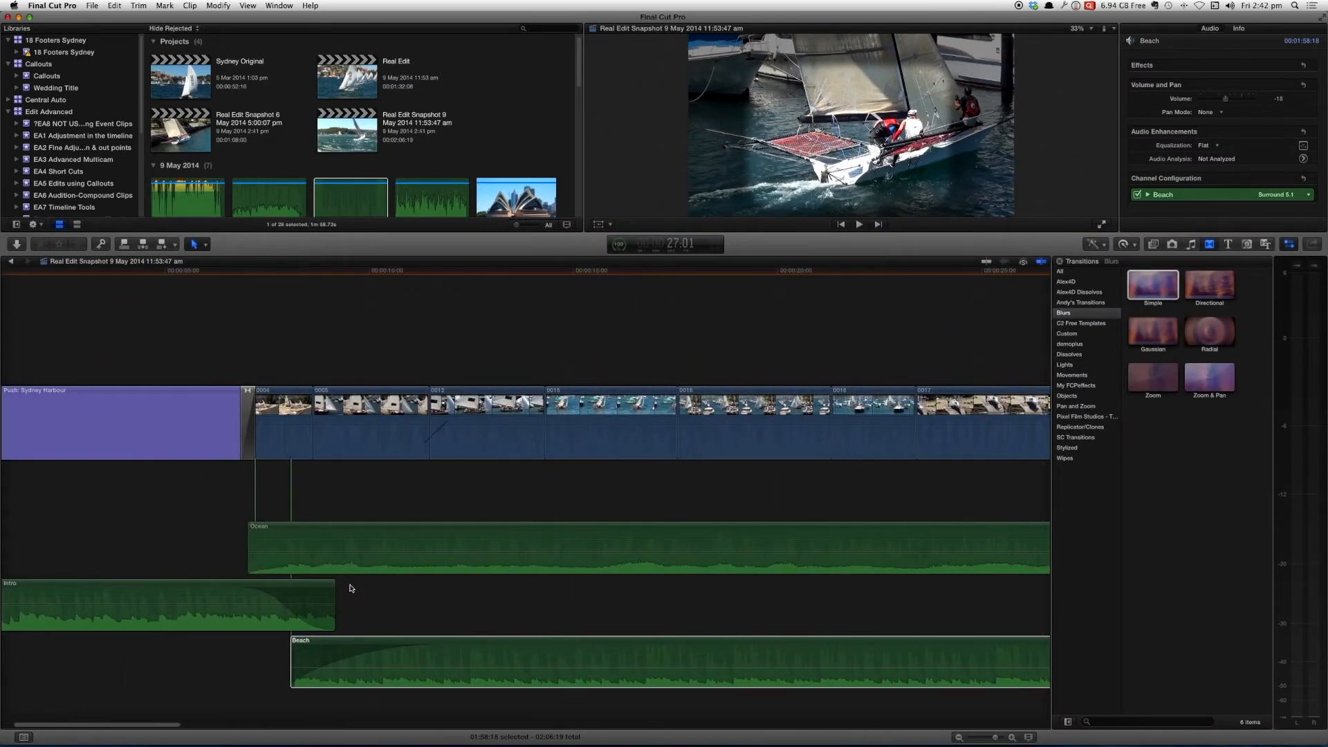
- Move the Beach audio clip directly above the Ocean clip and align its start with the start of Ocean
{"action": "left_click", "coordinate": [350, 653]}
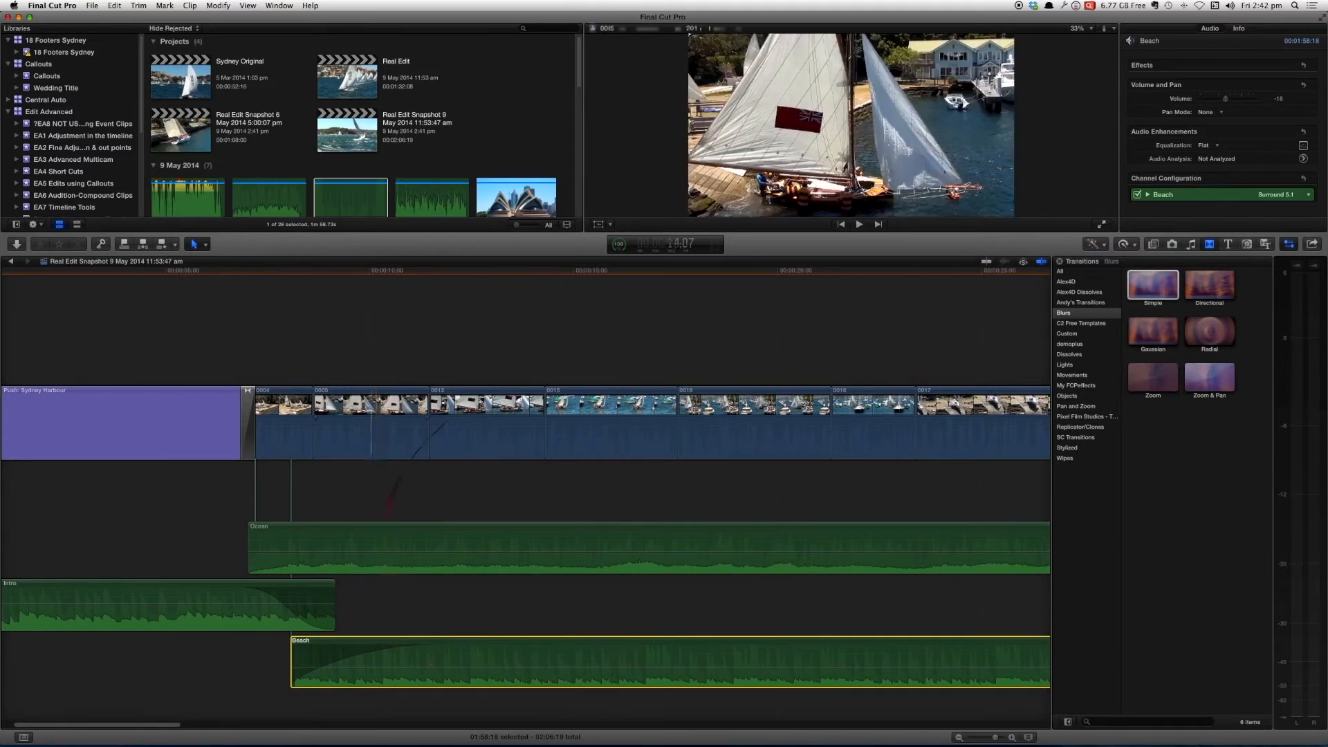
{"action": "key", "text": "s"}
{"action": "left_click_drag", "start_coordinate": [355, 656], "coordinate": [338, 538]}
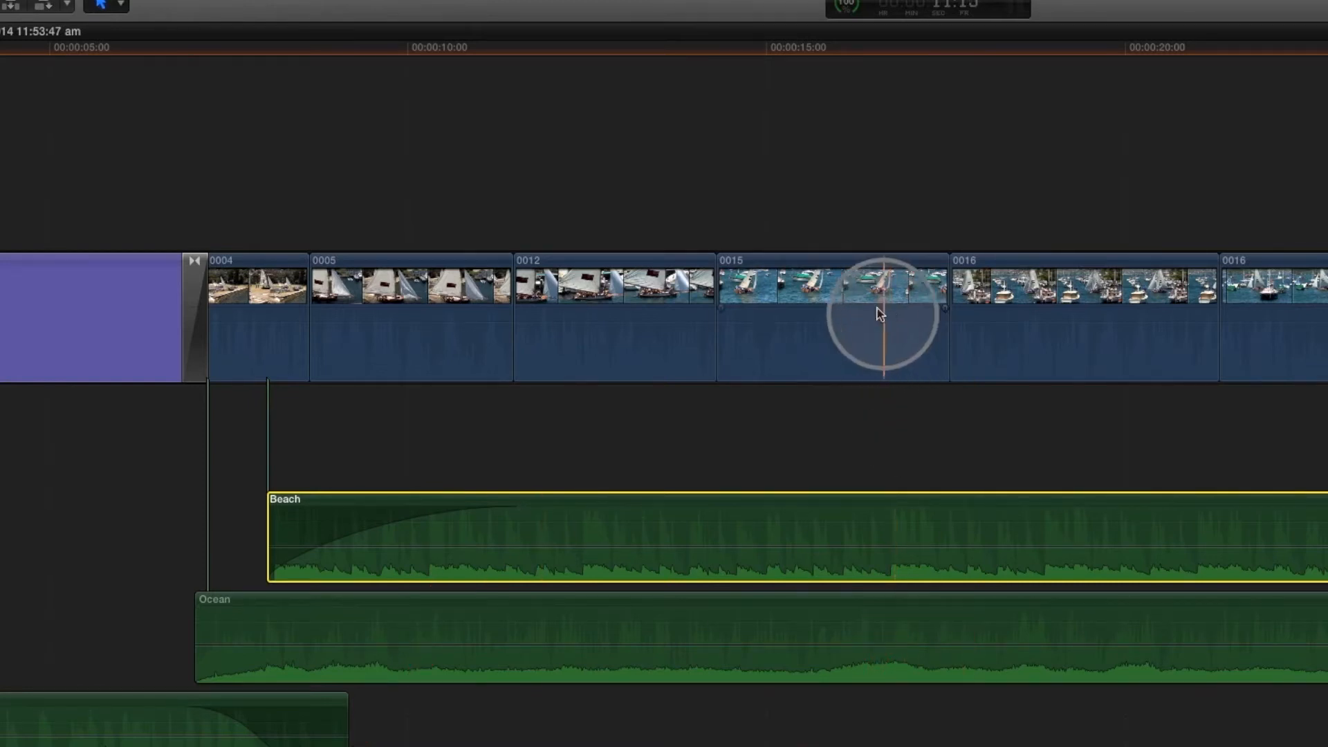
{"action": "scroll", "coordinate": [866, 316], "scroll_direction": "right", "scroll_amount": 5}
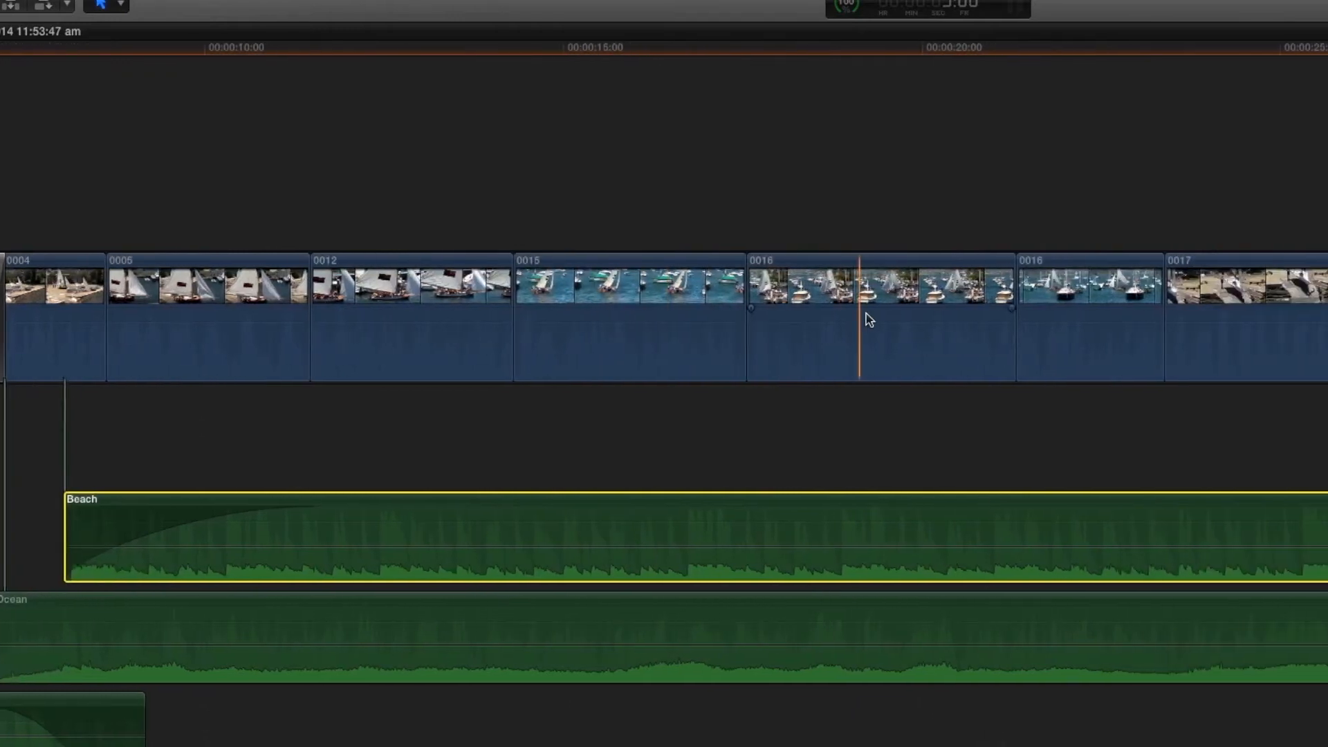
{"action": "scroll", "coordinate": [868, 320], "scroll_direction": "left", "scroll_amount": 6}
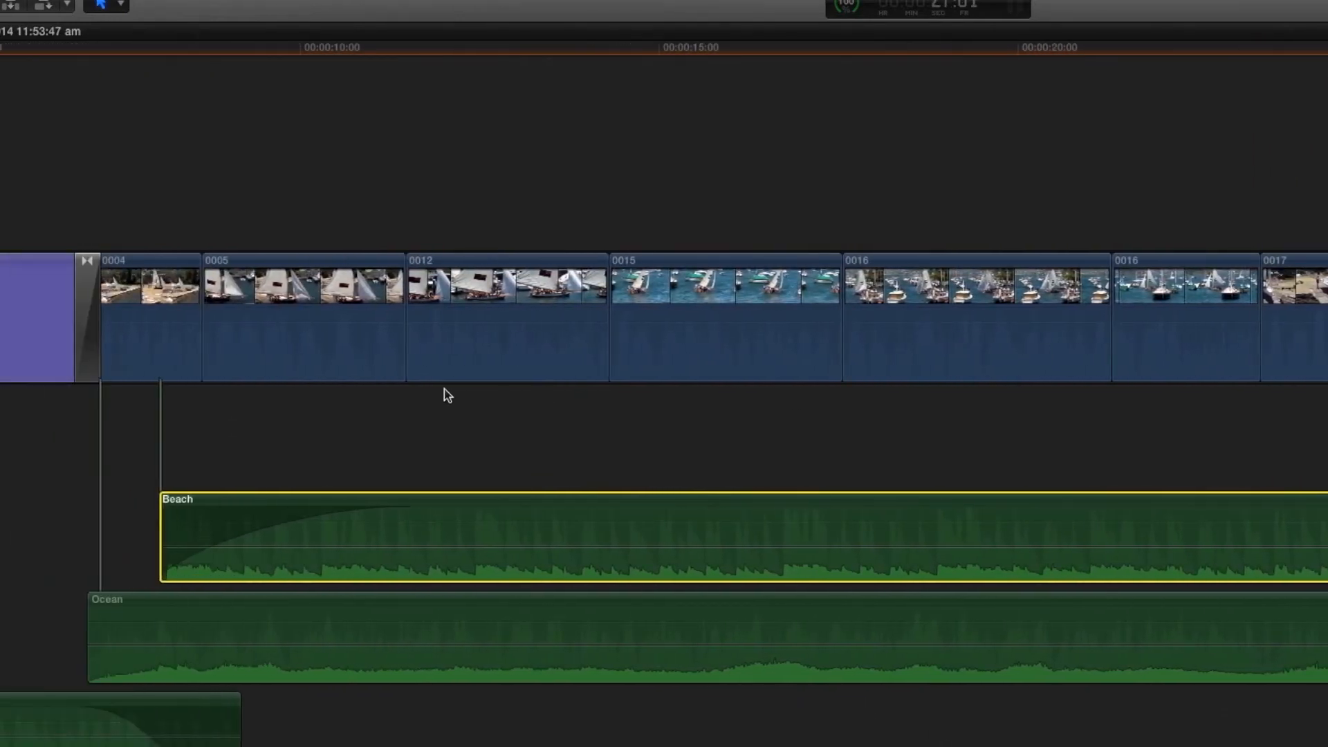
{"action": "left_click_drag", "start_coordinate": [322, 527], "coordinate": [247, 524]}
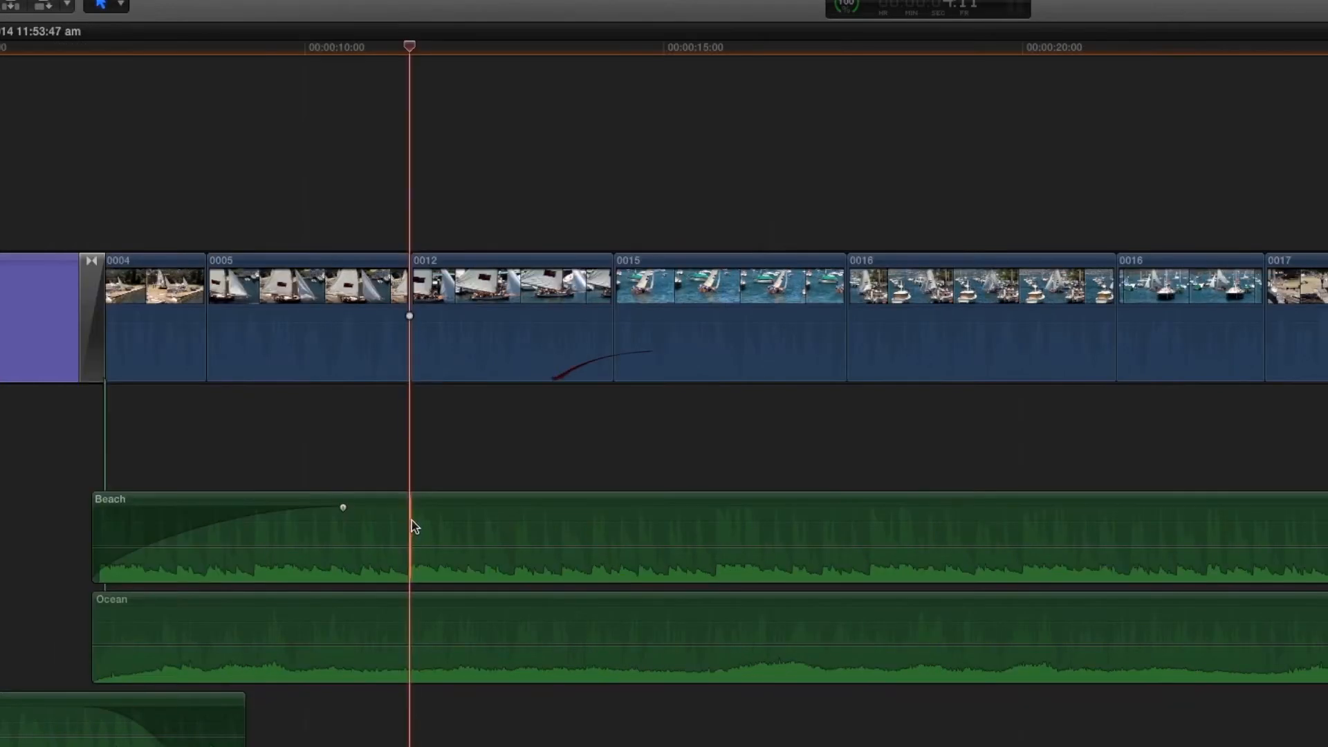
- Add markers to the Beach clip on its beats at about 11:12 and 17:23 and at the start of clip 0021
{"action": "left_click", "coordinate": [412, 520]}
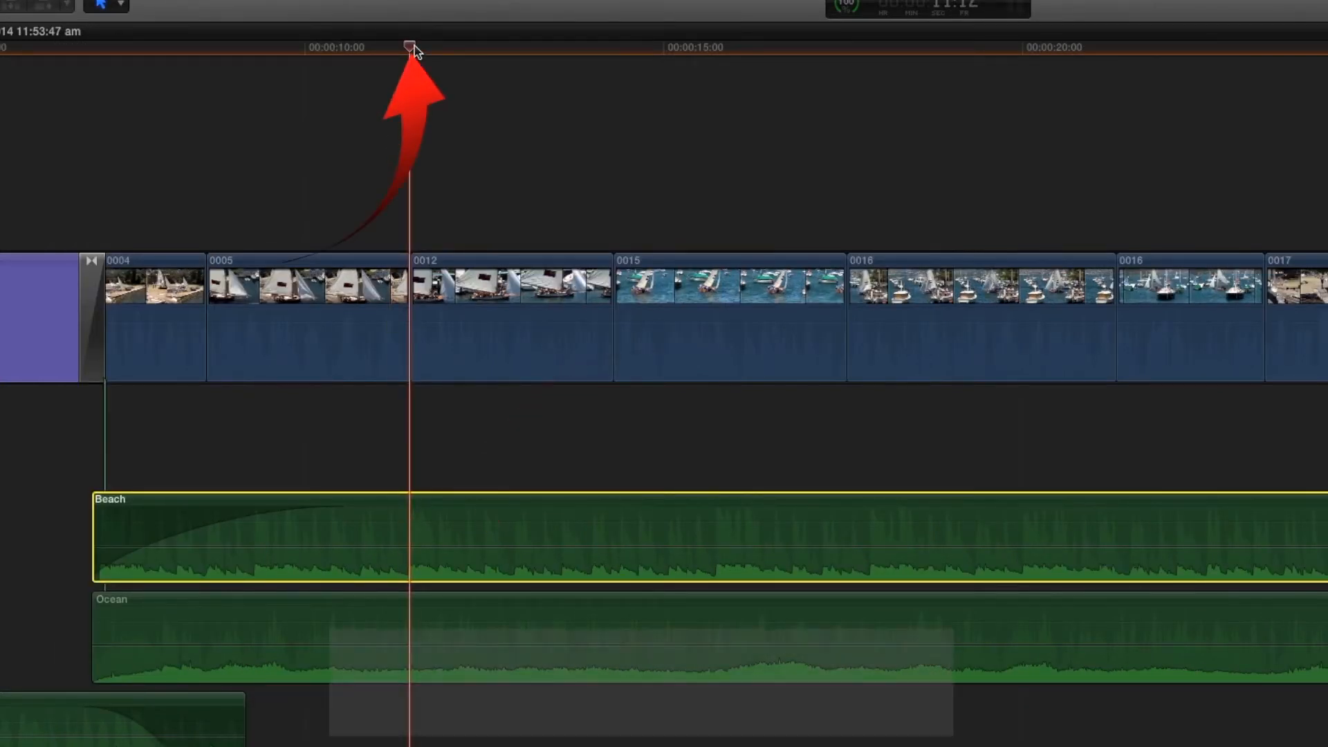
{"action": "key", "text": "m"}
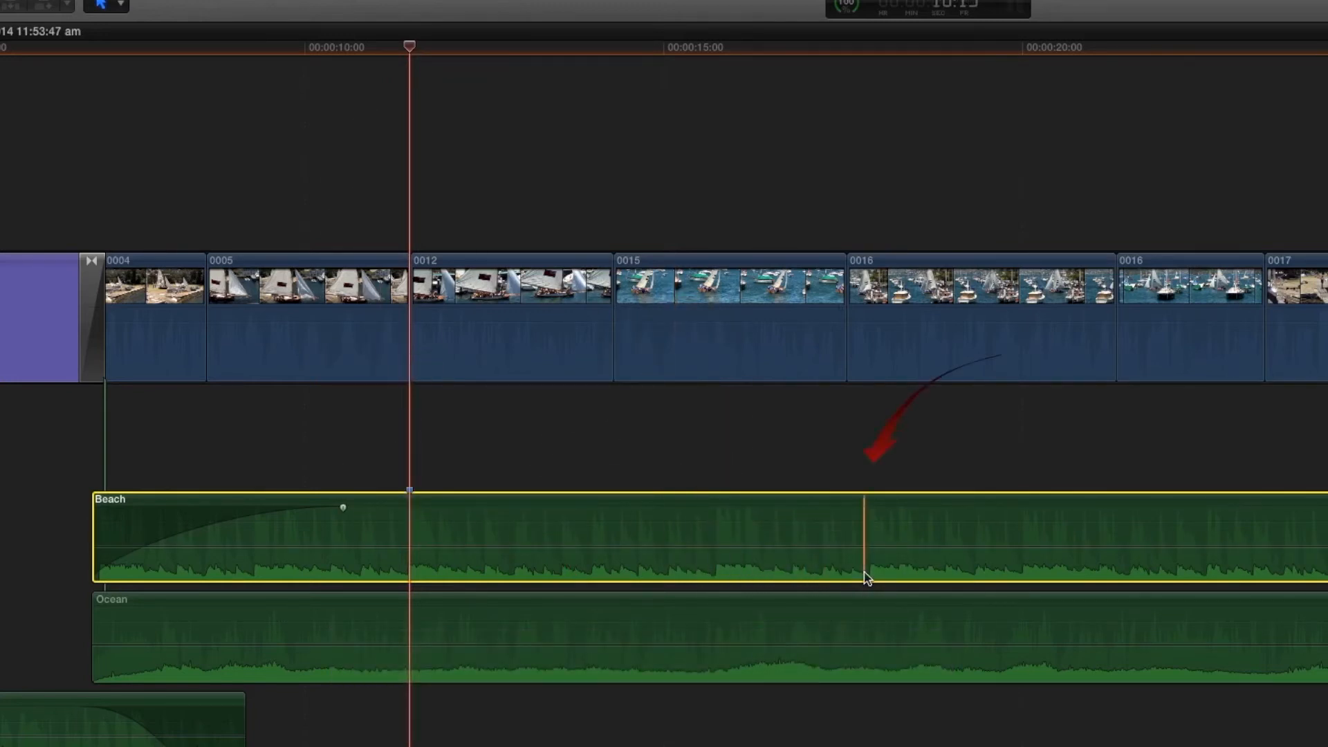
{"action": "left_click_drag", "start_coordinate": [864, 50], "coordinate": [871, 50]}
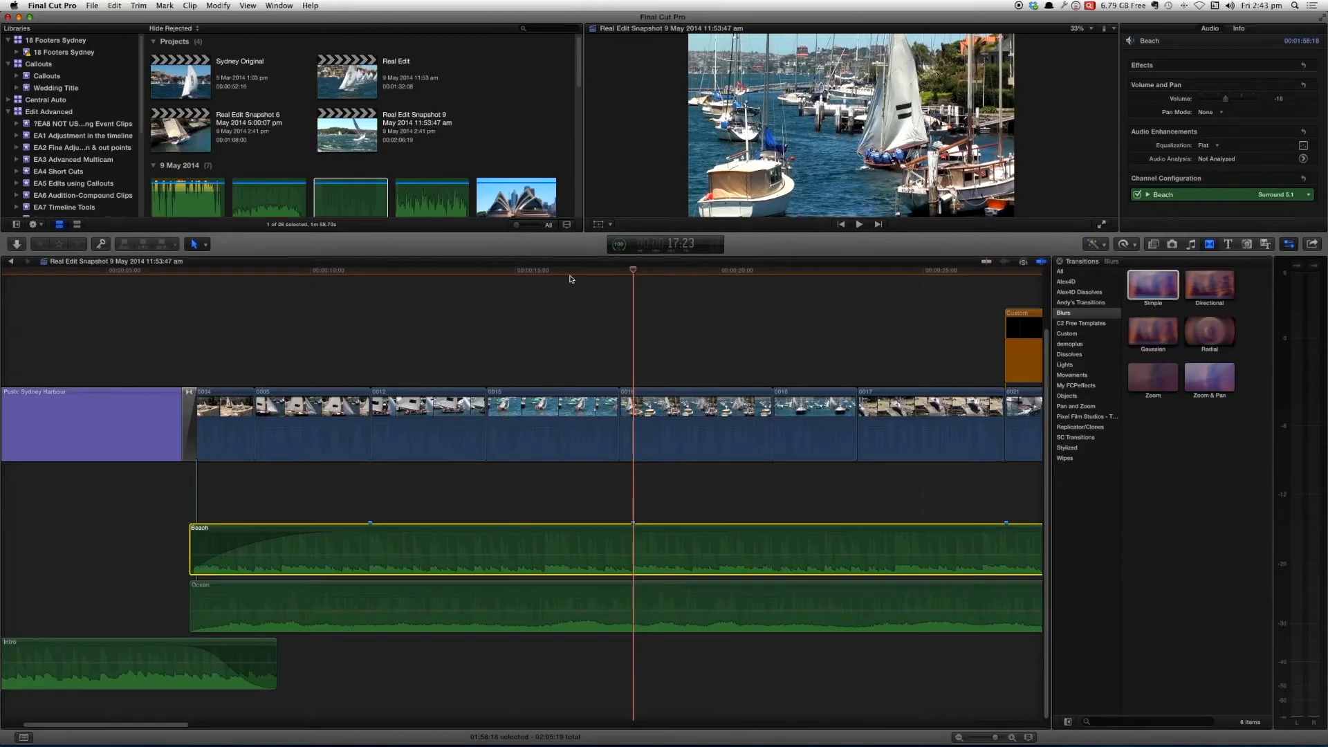
- Play the edit across the cut between clips 0015 and 0016 to compare it with the marked beat
{"action": "left_click", "coordinate": [570, 276]}
{"action": "key", "text": "space"}
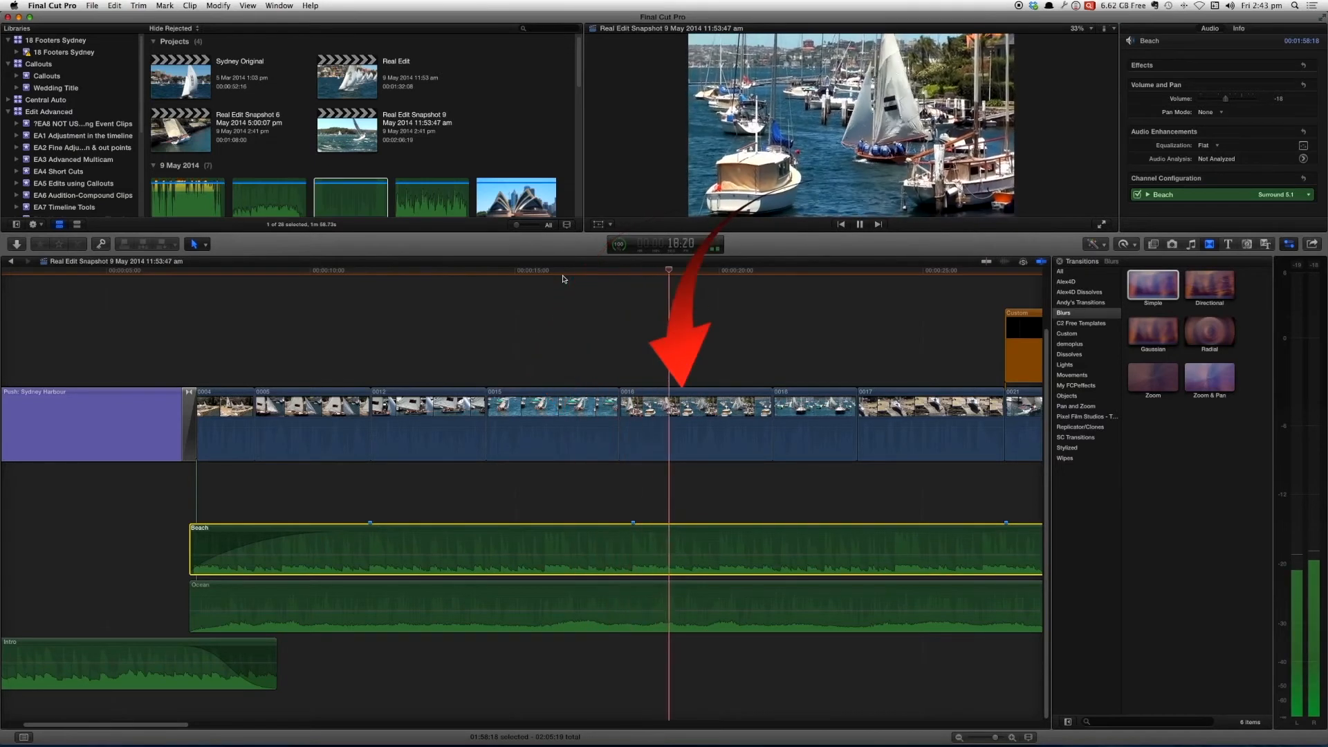
{"action": "key", "text": "space"}
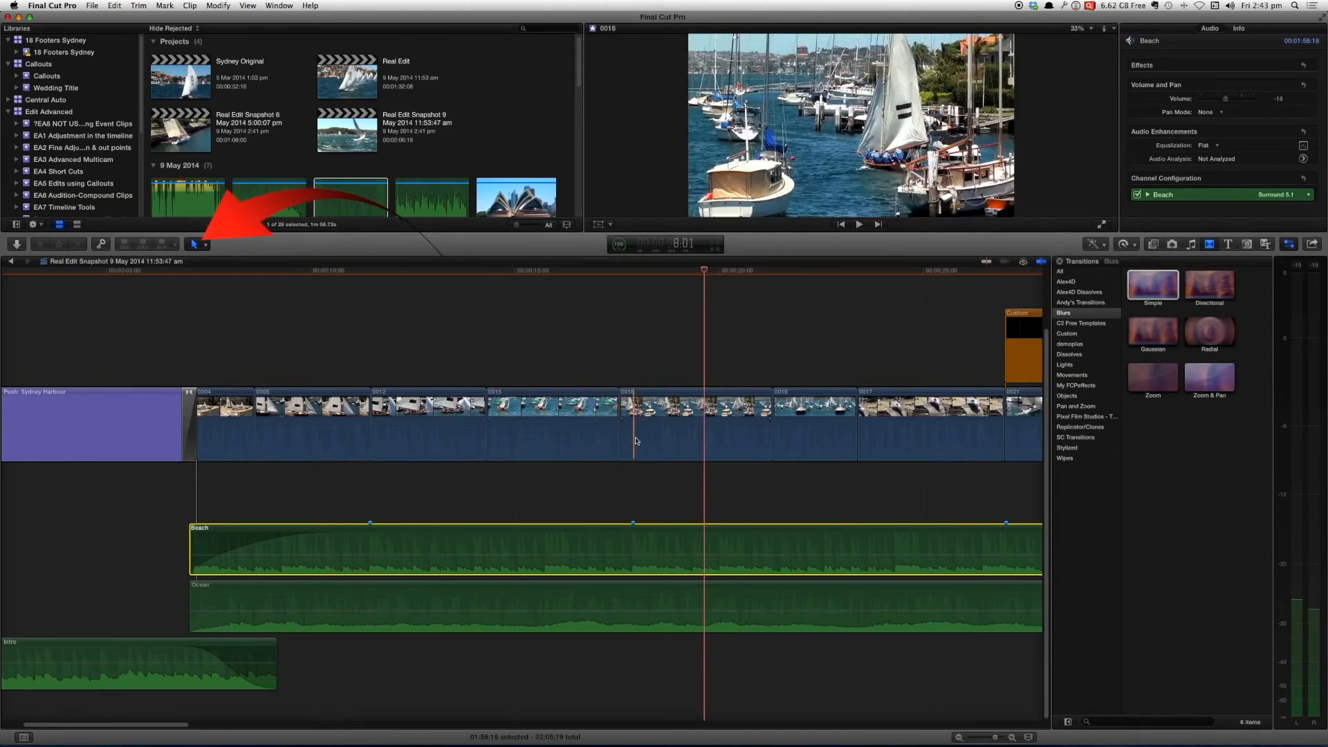
- Roll the edit point between clips 0015 and 0016 by +9 frames onto the marker with the Trim tool, checking playback there
{"action": "left_click", "coordinate": [206, 245]}
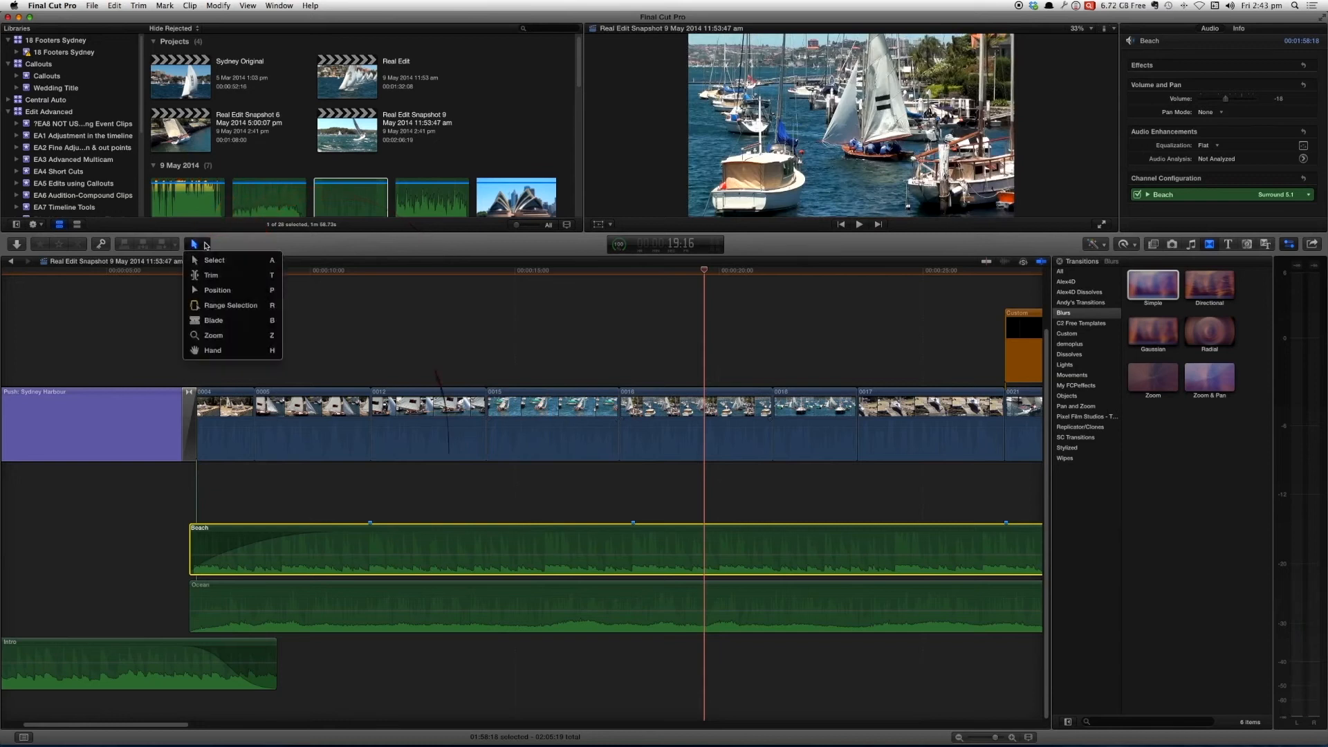
{"action": "left_click", "coordinate": [218, 273]}
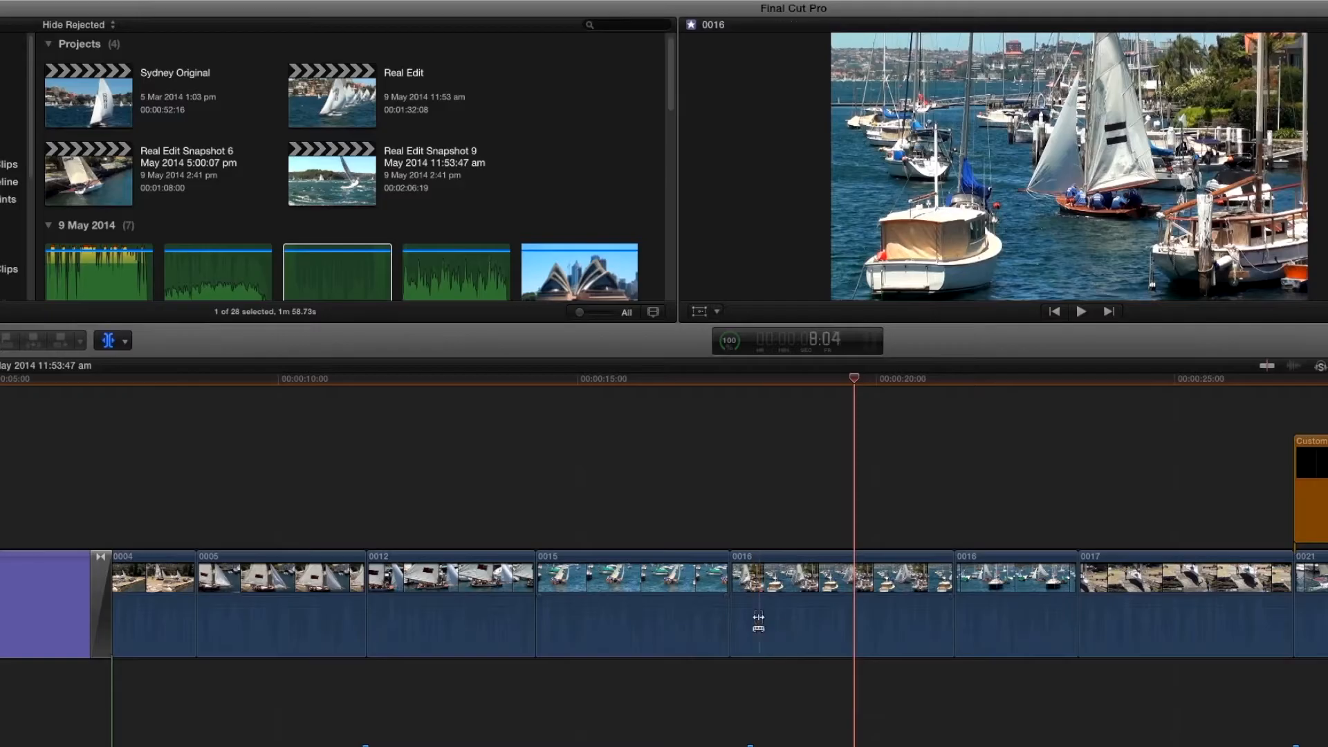
{"action": "left_click", "coordinate": [732, 621]}
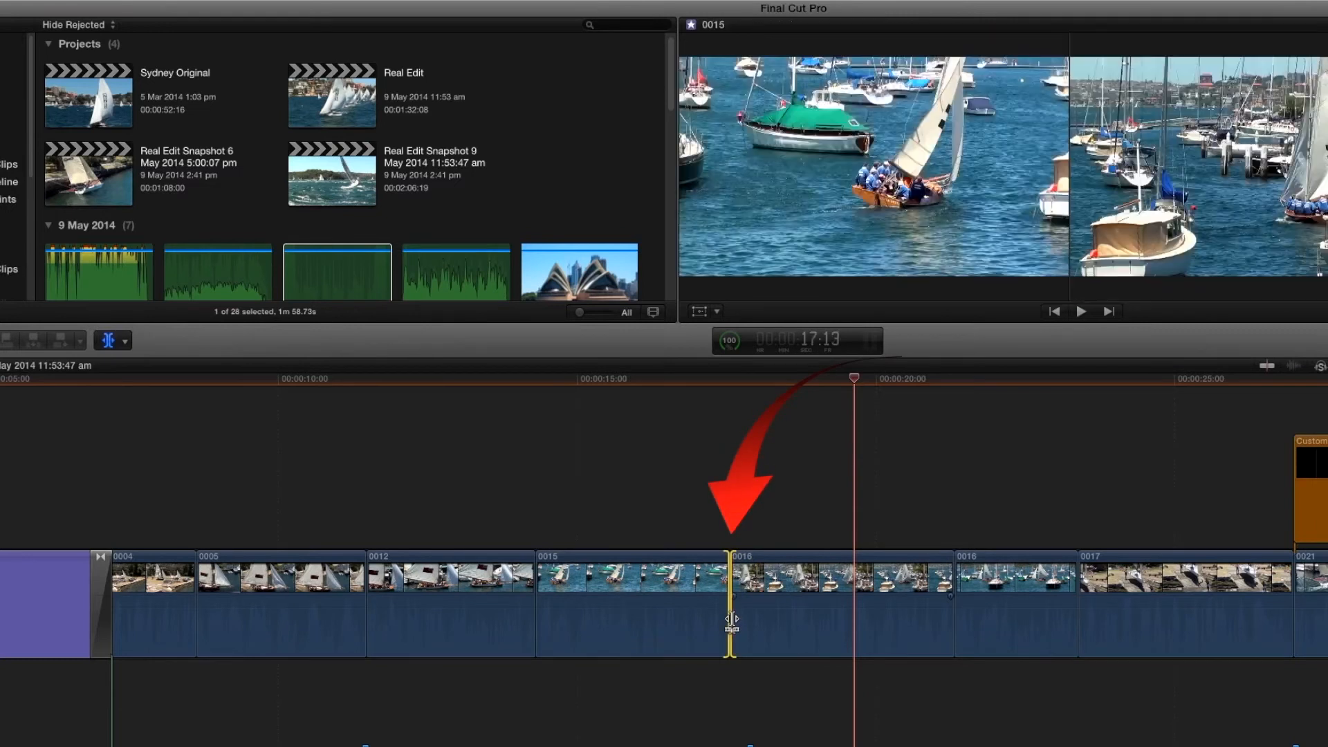
{"action": "left_click_drag", "start_coordinate": [731, 620], "coordinate": [748, 620]}
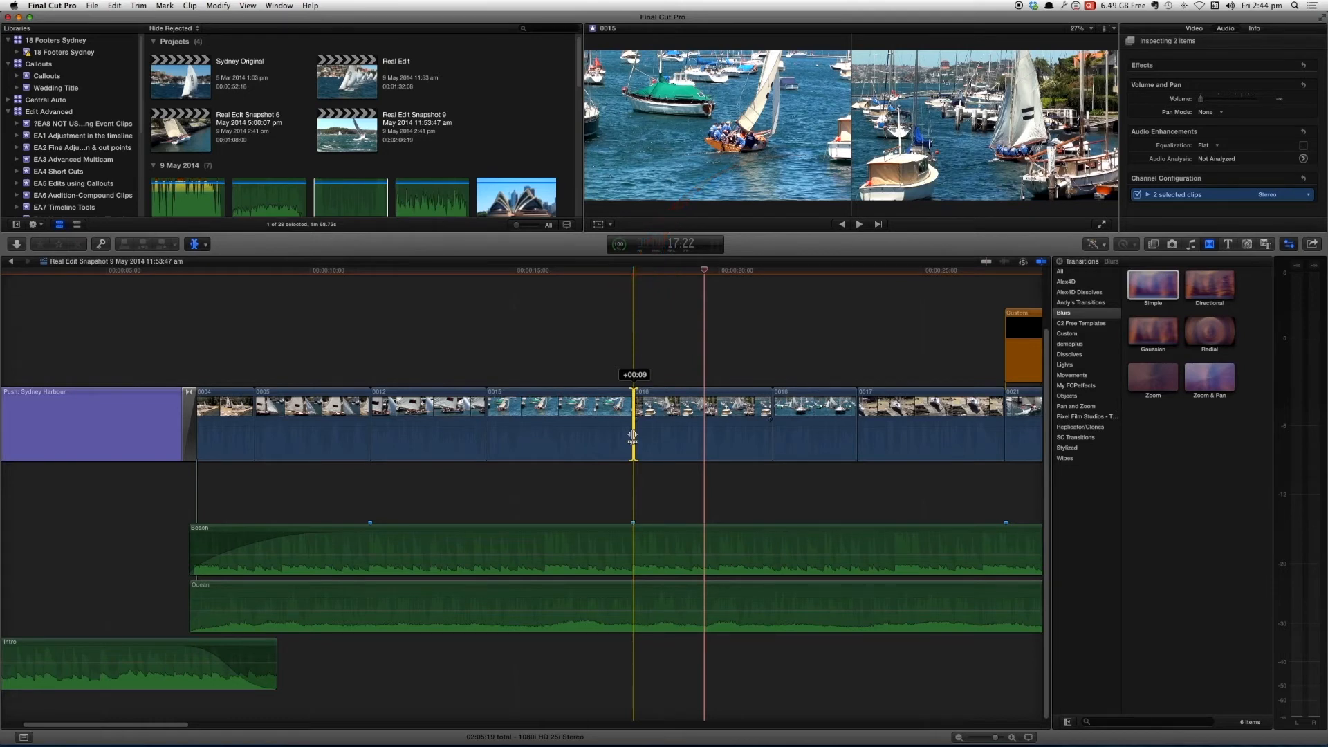
{"action": "left_click_drag", "start_coordinate": [633, 436], "coordinate": [632, 436]}
{"action": "left_click_drag", "start_coordinate": [609, 273], "coordinate": [658, 273]}
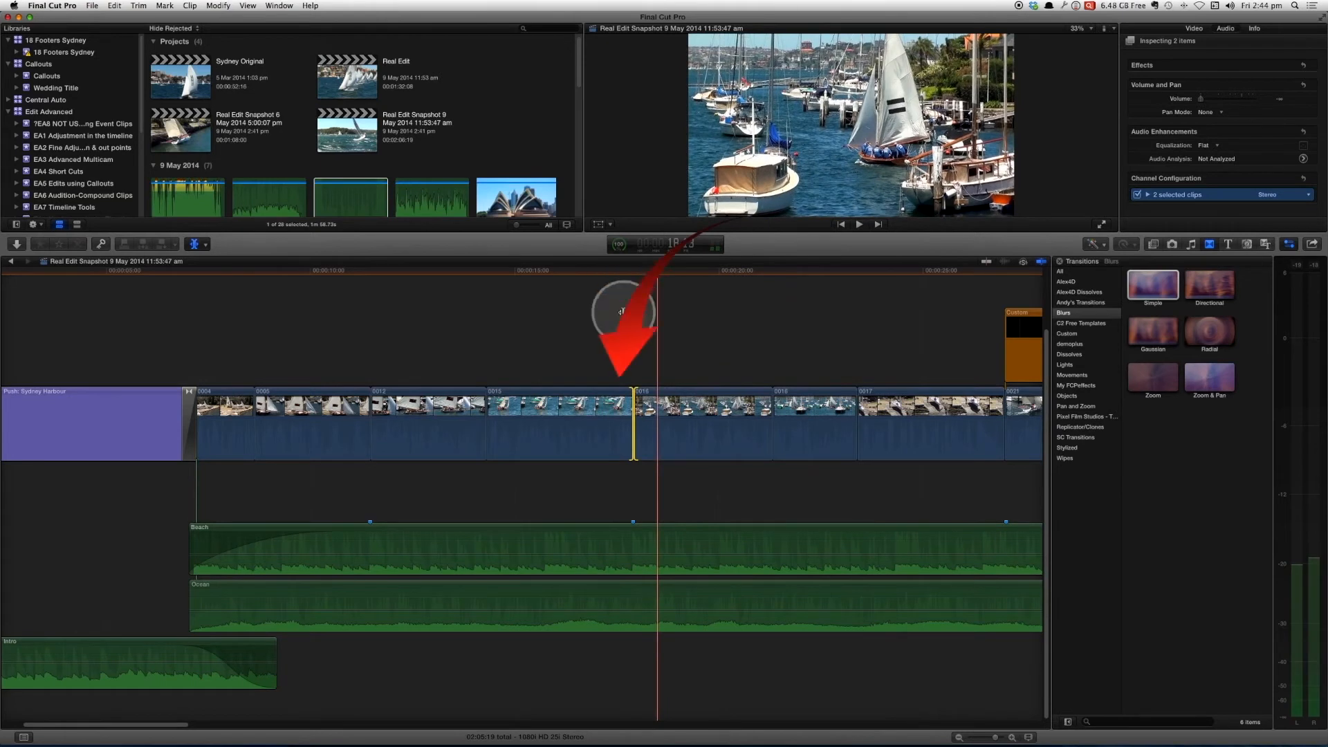
{"action": "left_click", "coordinate": [612, 274]}
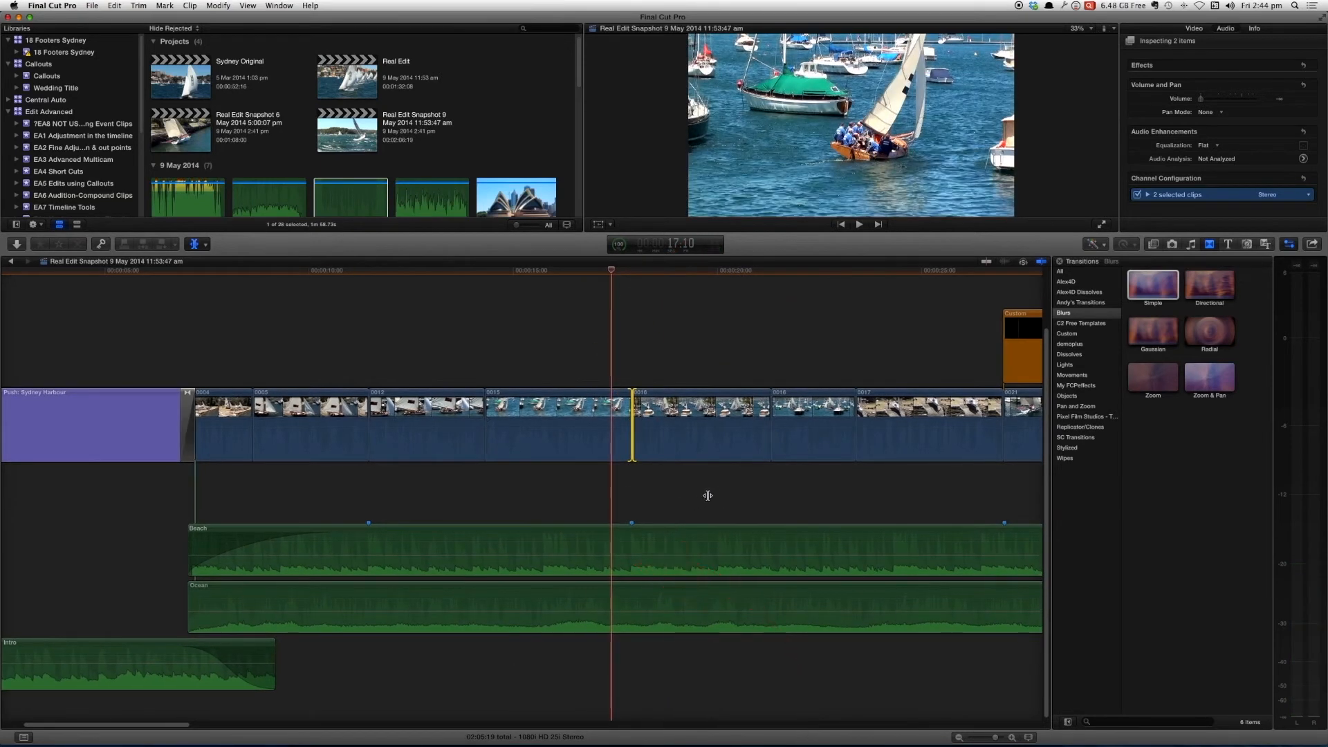
{"action": "scroll", "coordinate": [707, 495], "scroll_direction": "right", "scroll_amount": 5}
{"action": "key", "text": "a"}
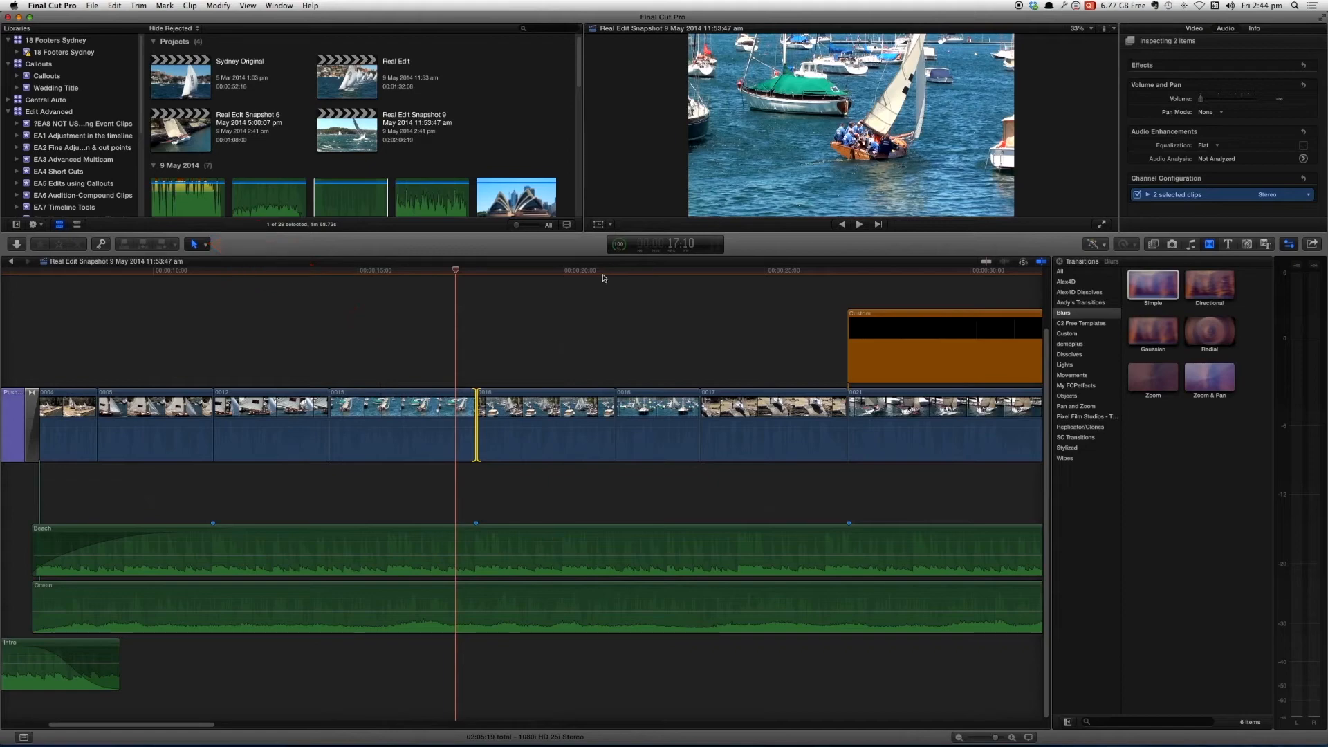
- Trim the end of the first 0016 clip to the beat just after 20 seconds and the second's end to 22:05
{"action": "left_click_drag", "start_coordinate": [603, 277], "coordinate": [647, 278]}
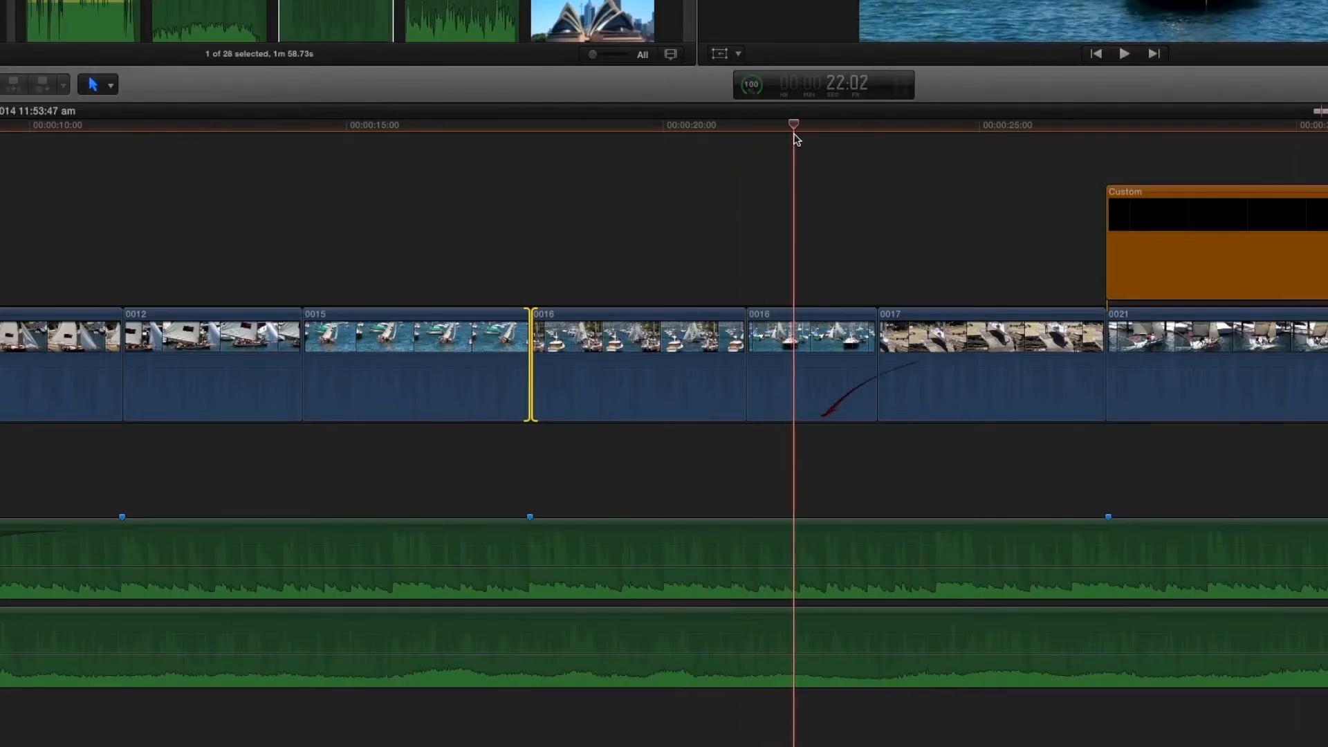
{"action": "mouse_move", "coordinate": [795, 139]}
{"action": "left_mouse_down"}
{"action": "mouse_move", "coordinate": [922, 148]}
{"action": "mouse_move", "coordinate": [803, 155]}
{"action": "left_mouse_up"}
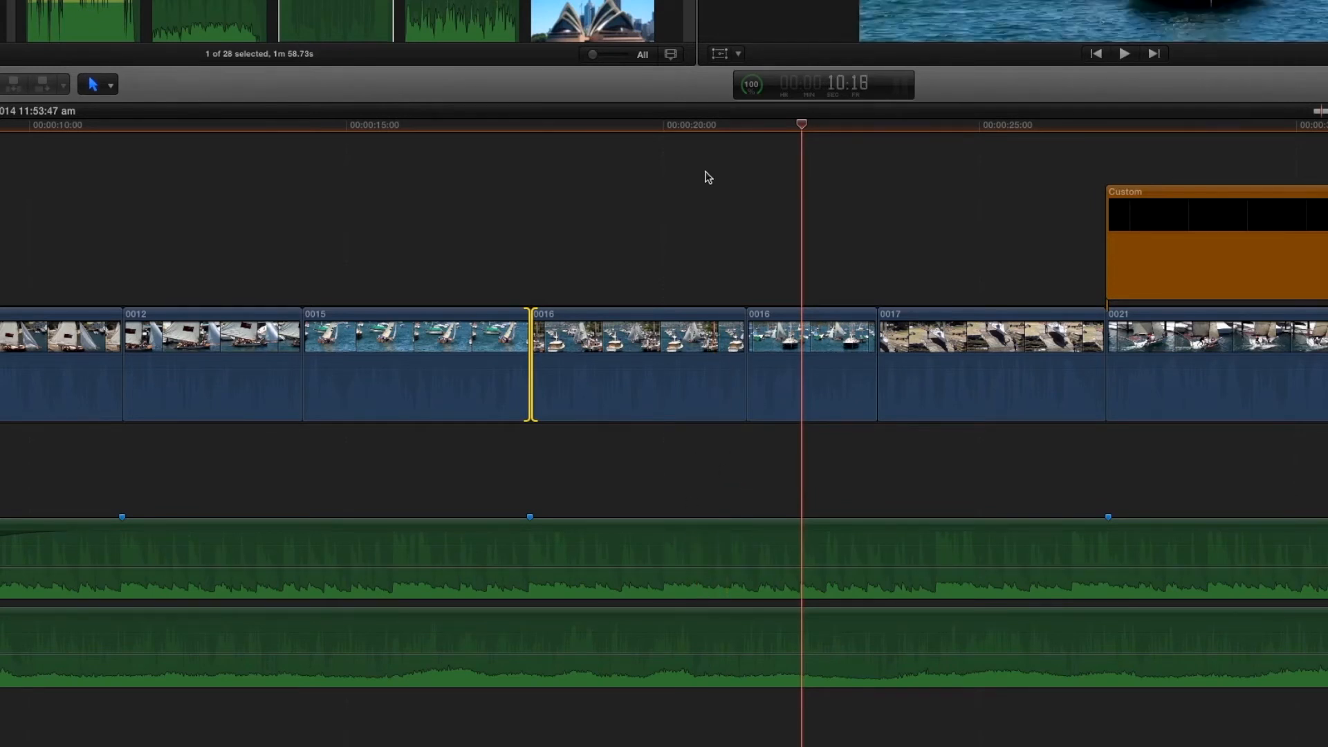
{"action": "left_click_drag", "start_coordinate": [703, 127], "coordinate": [694, 128]}
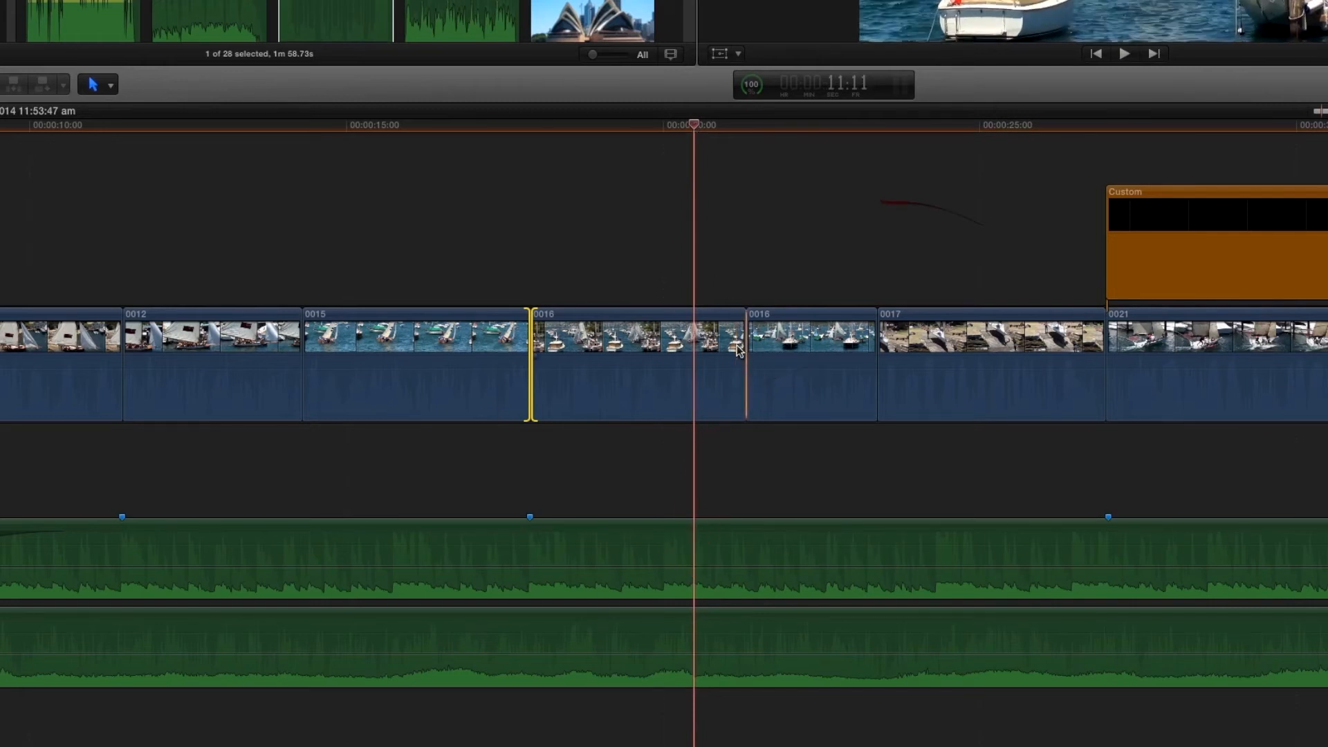
{"action": "left_click_drag", "start_coordinate": [741, 347], "coordinate": [691, 348]}
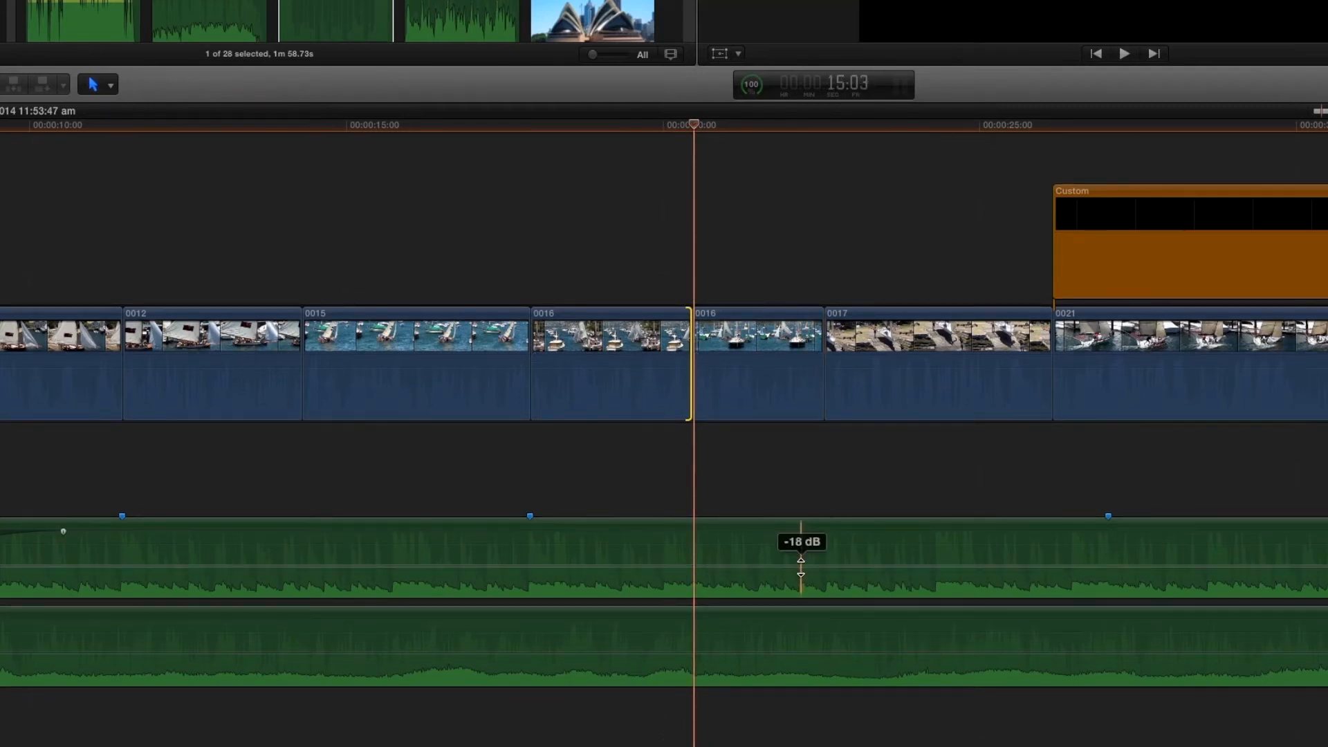
{"action": "left_click", "coordinate": [802, 129]}
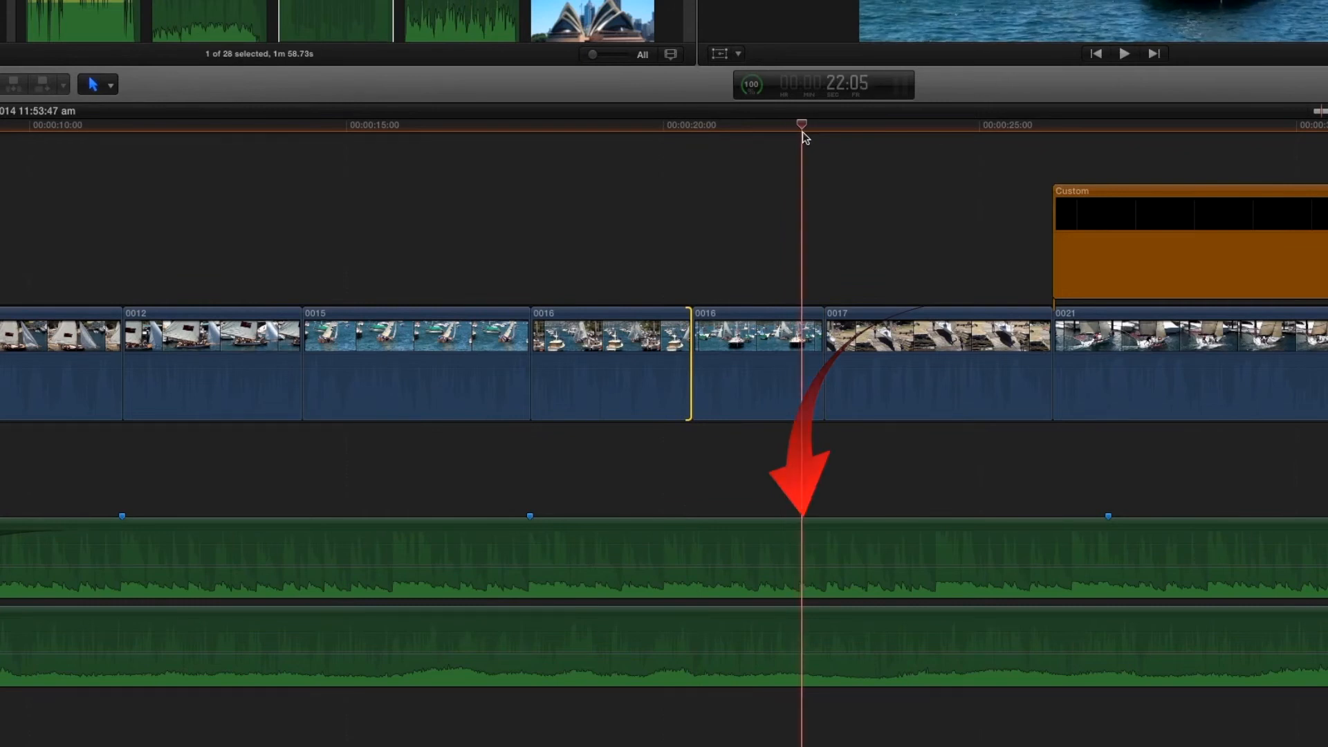
{"action": "left_click_drag", "start_coordinate": [816, 353], "coordinate": [800, 349]}
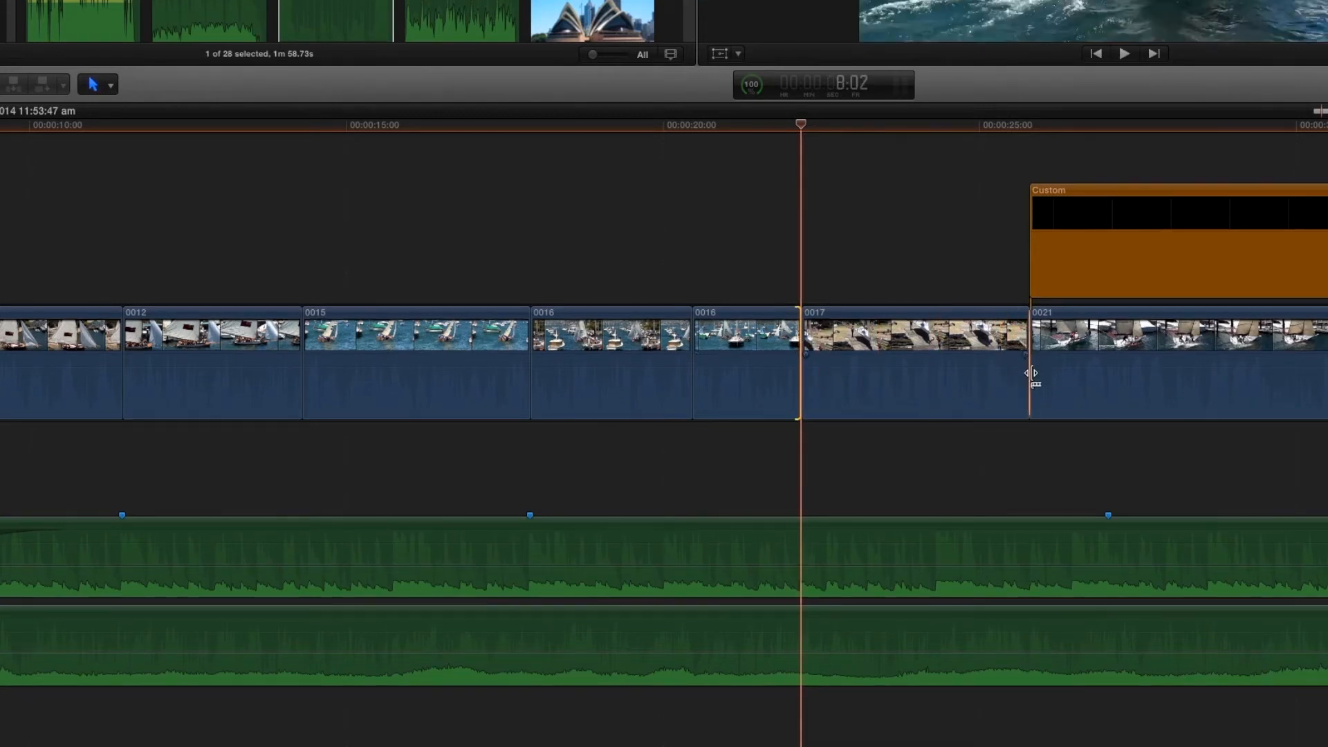
- Extend the end of clip 0017 to the beat at 26:11 and shorten the end of clip 0021 to 32:22
{"action": "left_click_drag", "start_coordinate": [1014, 129], "coordinate": [1055, 130]}
{"action": "left_click_drag", "start_coordinate": [1072, 133], "coordinate": [1074, 132]}
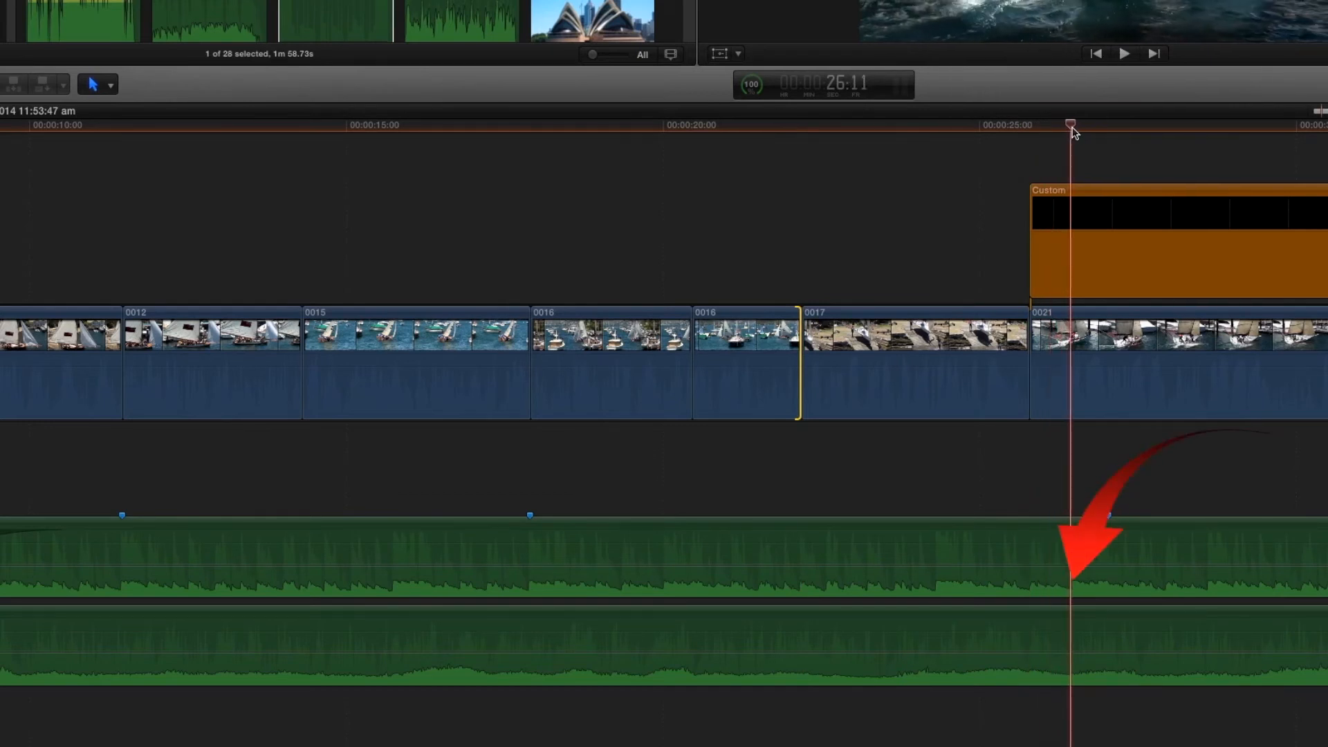
{"action": "left_click_drag", "start_coordinate": [1029, 337], "coordinate": [1062, 336]}
{"action": "scroll", "coordinate": [968, 312], "scroll_direction": "right", "scroll_amount": 10}
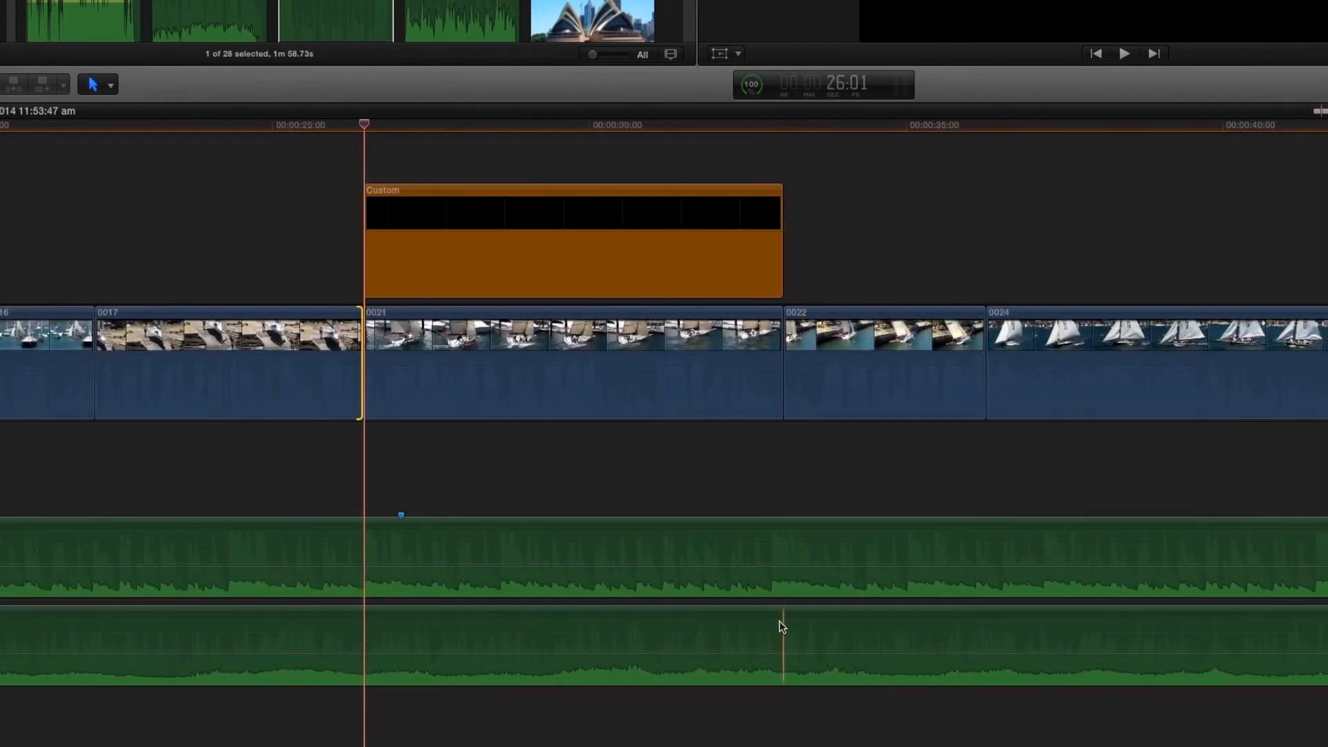
{"action": "left_click", "coordinate": [771, 127]}
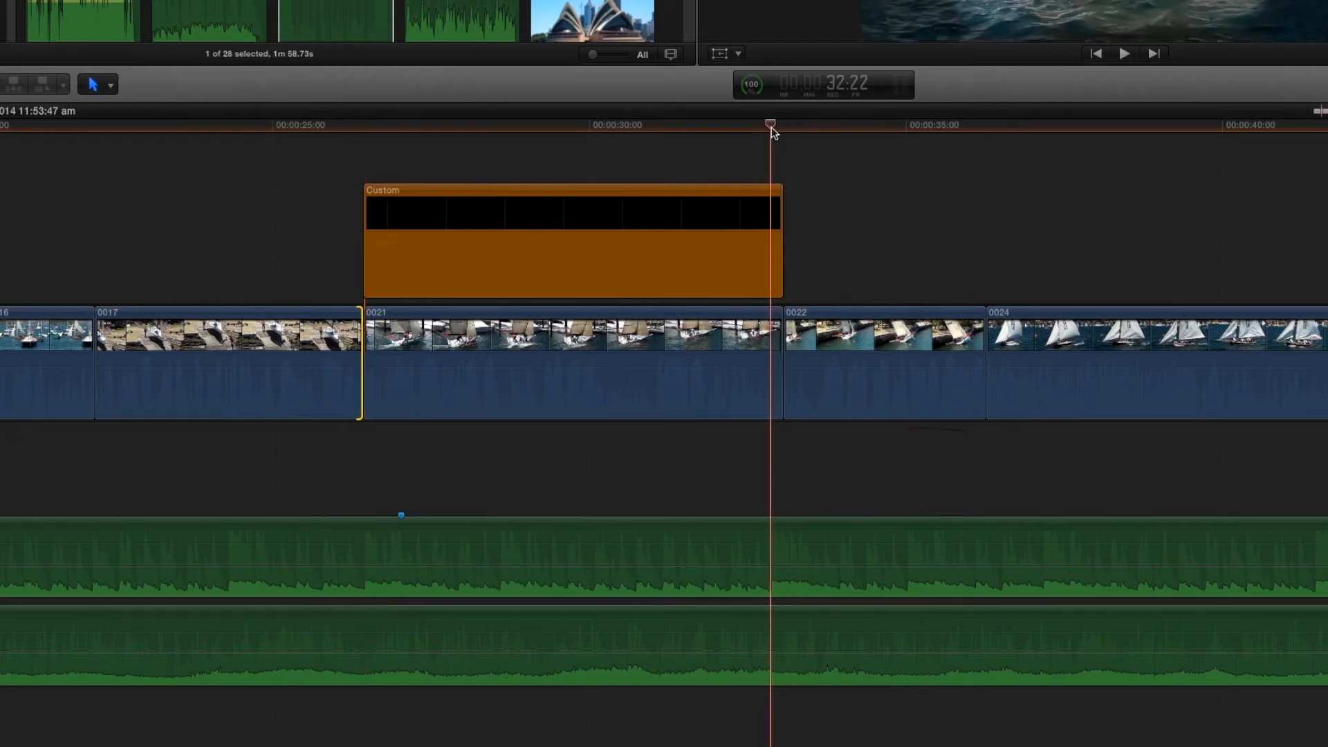
{"action": "left_click", "coordinate": [775, 340]}
{"action": "left_click_drag", "start_coordinate": [773, 340], "coordinate": [772, 337]}
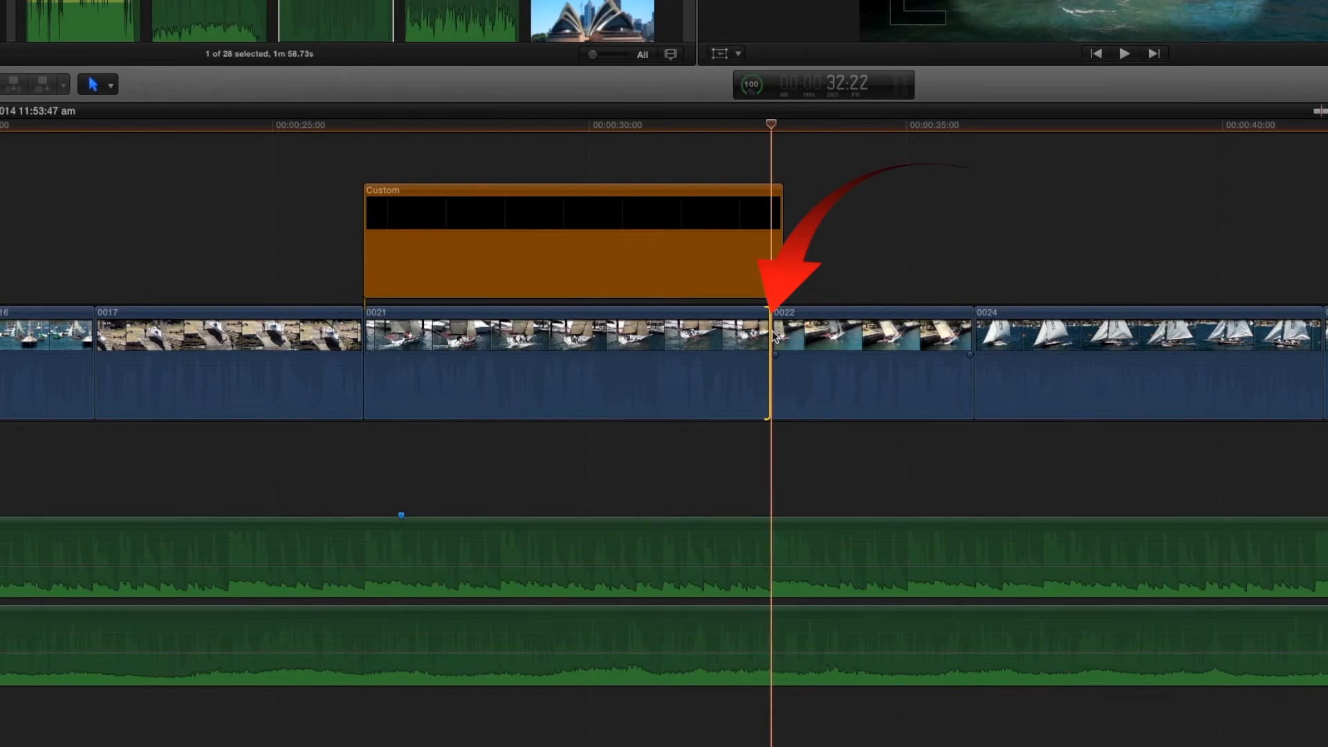
- Trim the end of clip 0022 to the beat at 35:01
{"action": "scroll", "coordinate": [773, 336], "scroll_direction": "right", "scroll_amount": 5}
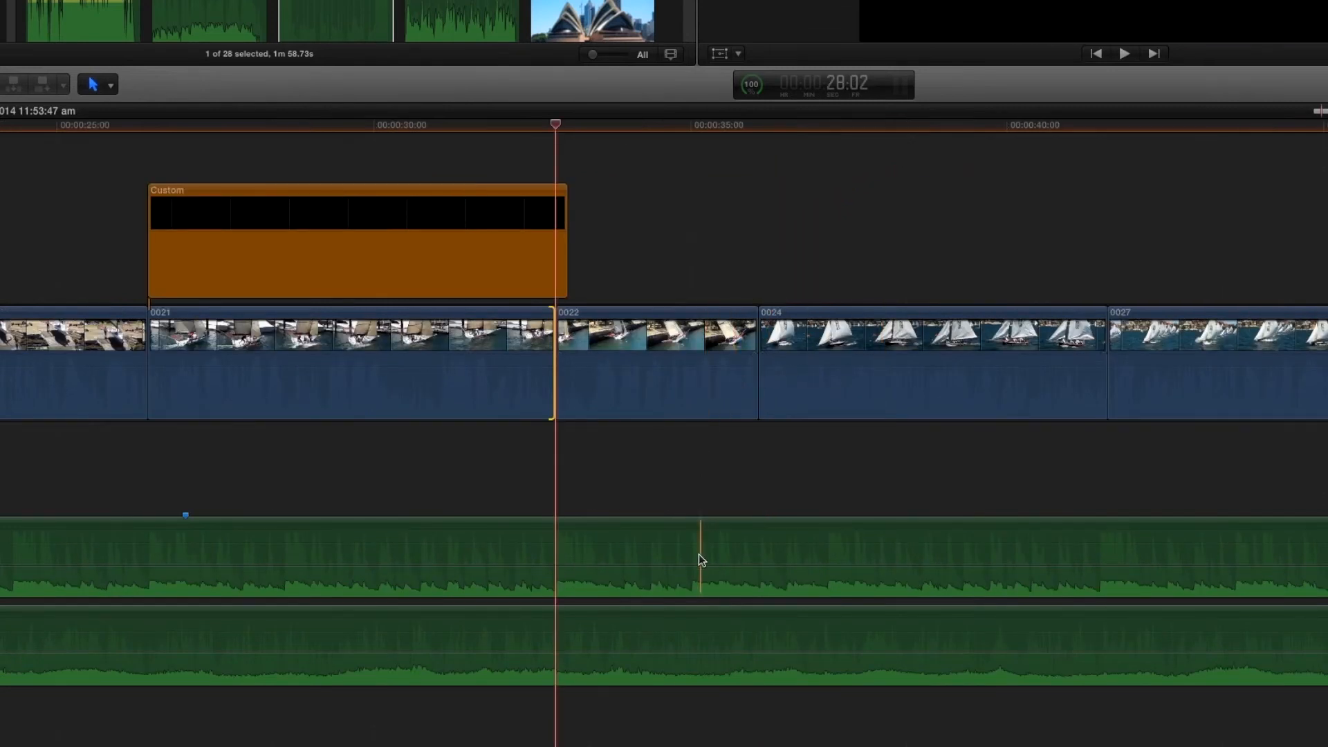
{"action": "left_click", "coordinate": [693, 128]}
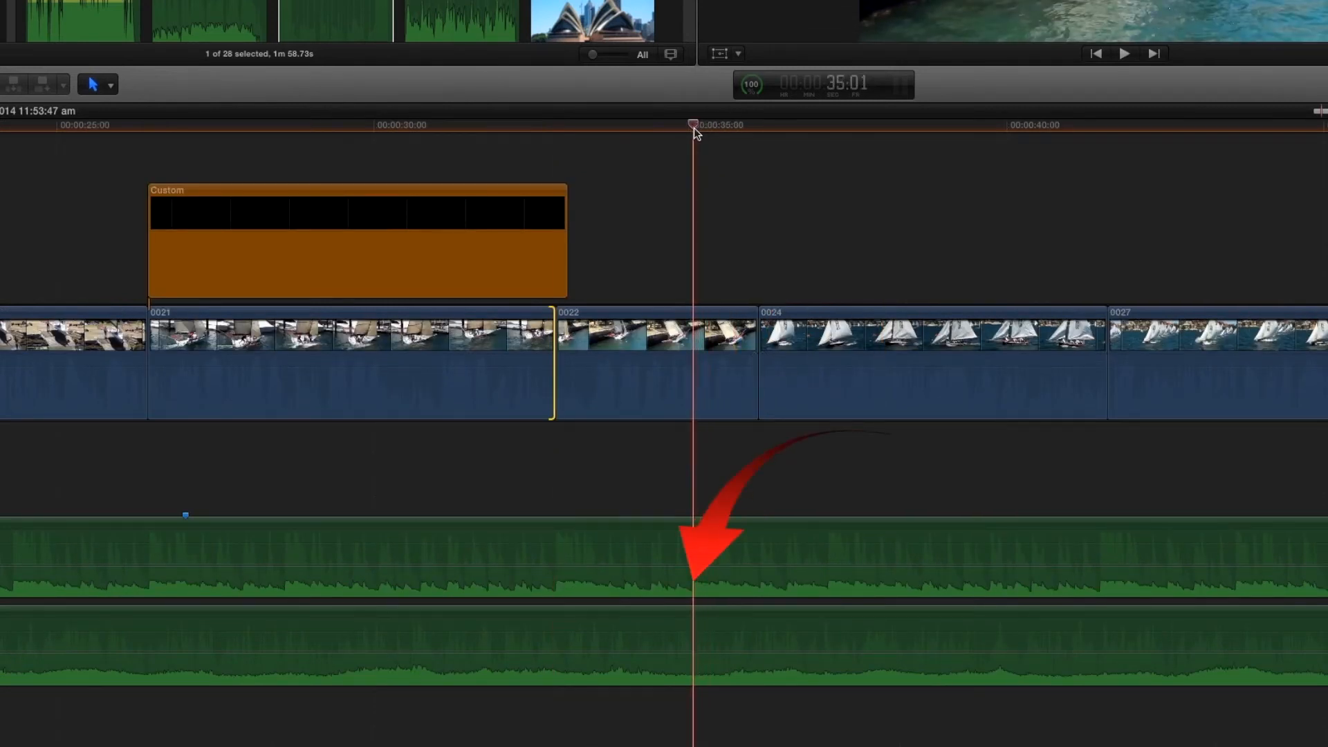
{"action": "left_click_drag", "start_coordinate": [759, 343], "coordinate": [691, 344]}
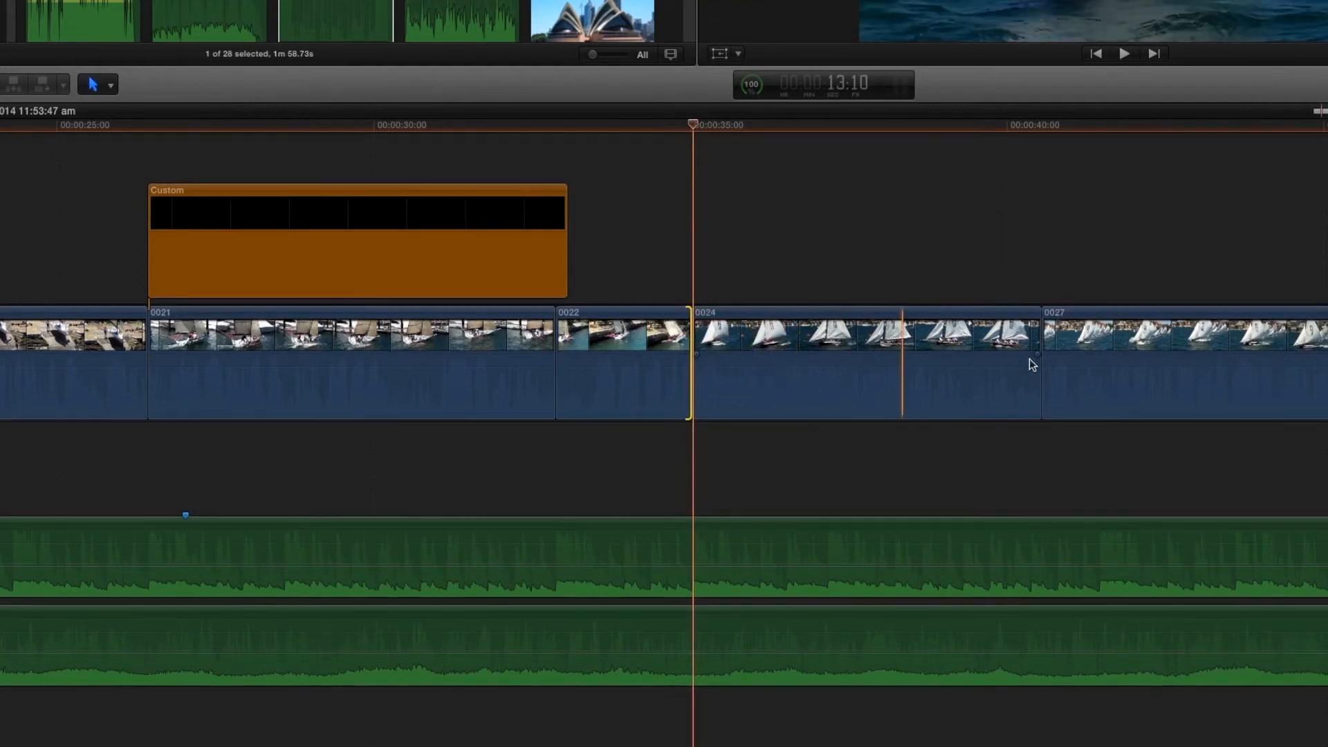
- Trim the end of clip 0024 to the beat at 40:10 and the end of clip 0027 to 48:24
{"action": "mouse_move", "coordinate": [1039, 123]}
{"action": "left_mouse_down"}
{"action": "mouse_move", "coordinate": [1007, 133]}
{"action": "mouse_move", "coordinate": [1032, 135]}
{"action": "left_mouse_up"}
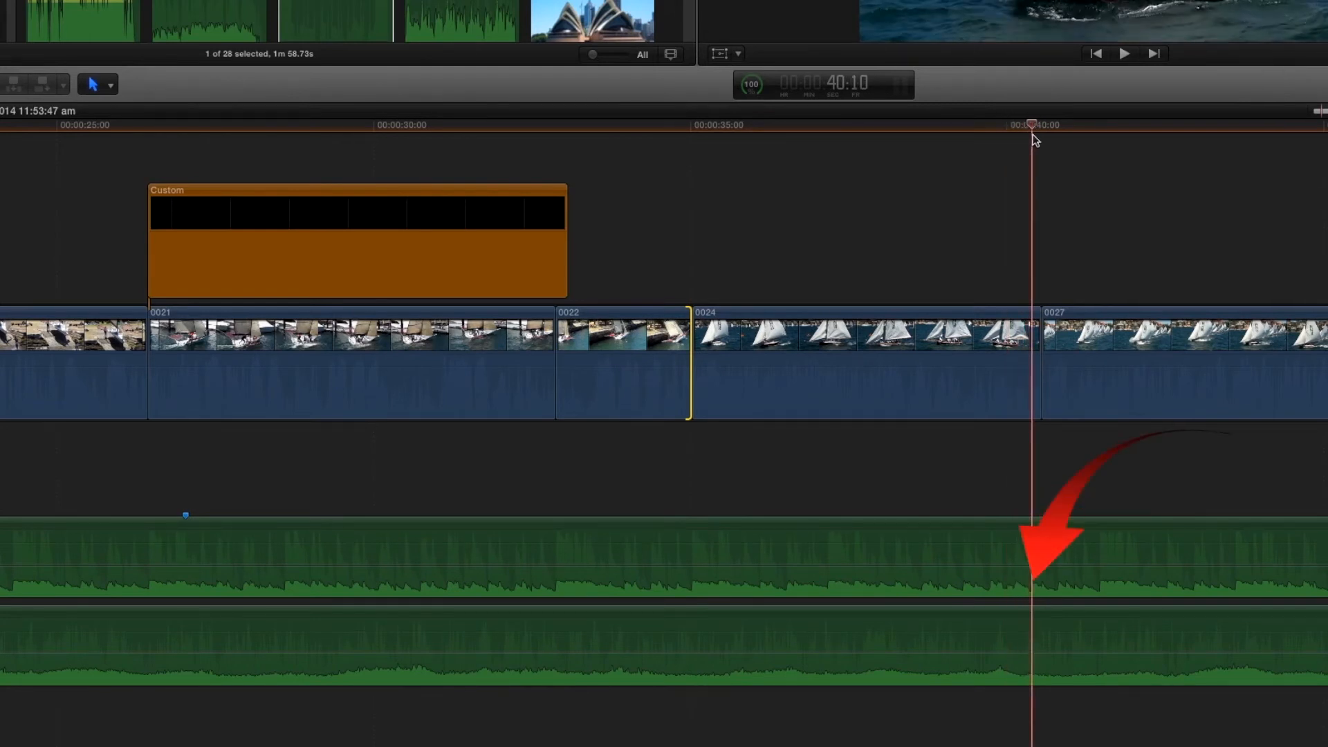
{"action": "left_click_drag", "start_coordinate": [1040, 347], "coordinate": [1039, 346]}
{"action": "scroll", "coordinate": [1038, 346], "scroll_direction": "right", "scroll_amount": 10}
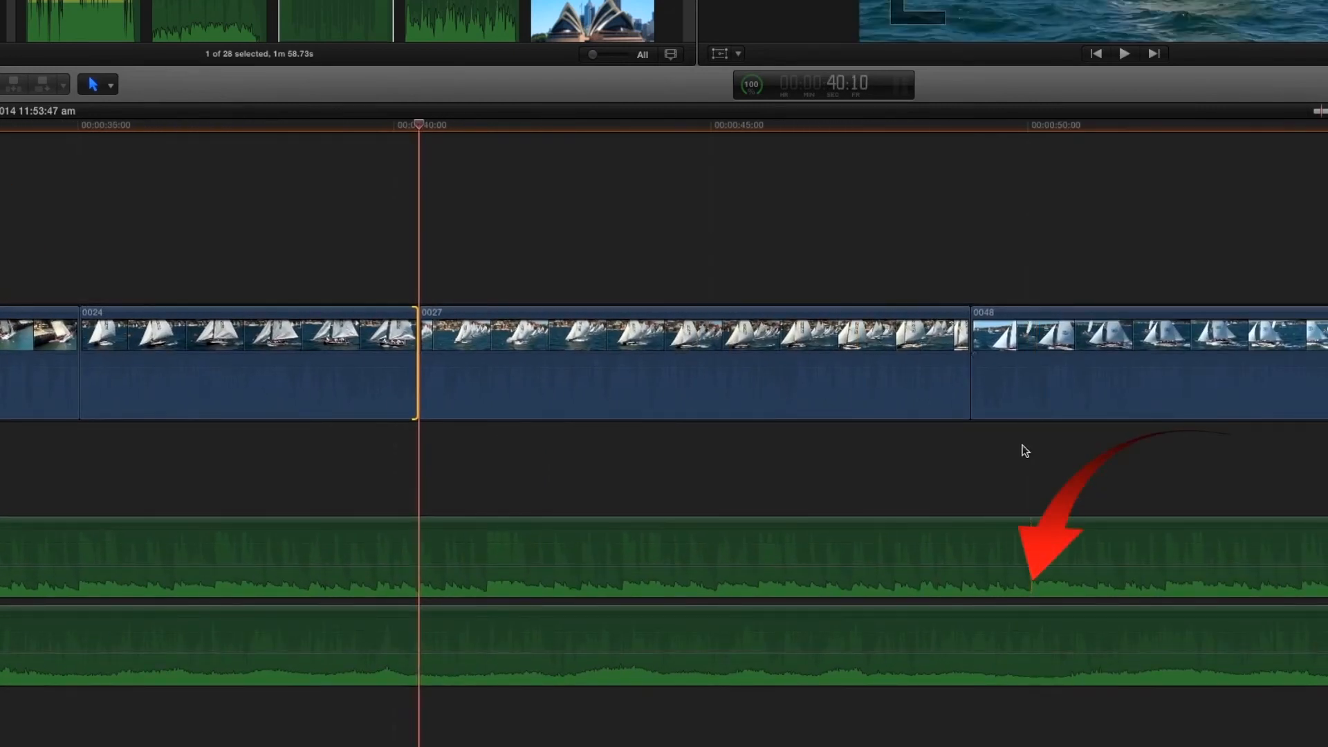
{"action": "mouse_move", "coordinate": [1039, 124]}
{"action": "left_mouse_down"}
{"action": "mouse_move", "coordinate": [935, 132]}
{"action": "mouse_move", "coordinate": [950, 131]}
{"action": "left_mouse_up"}
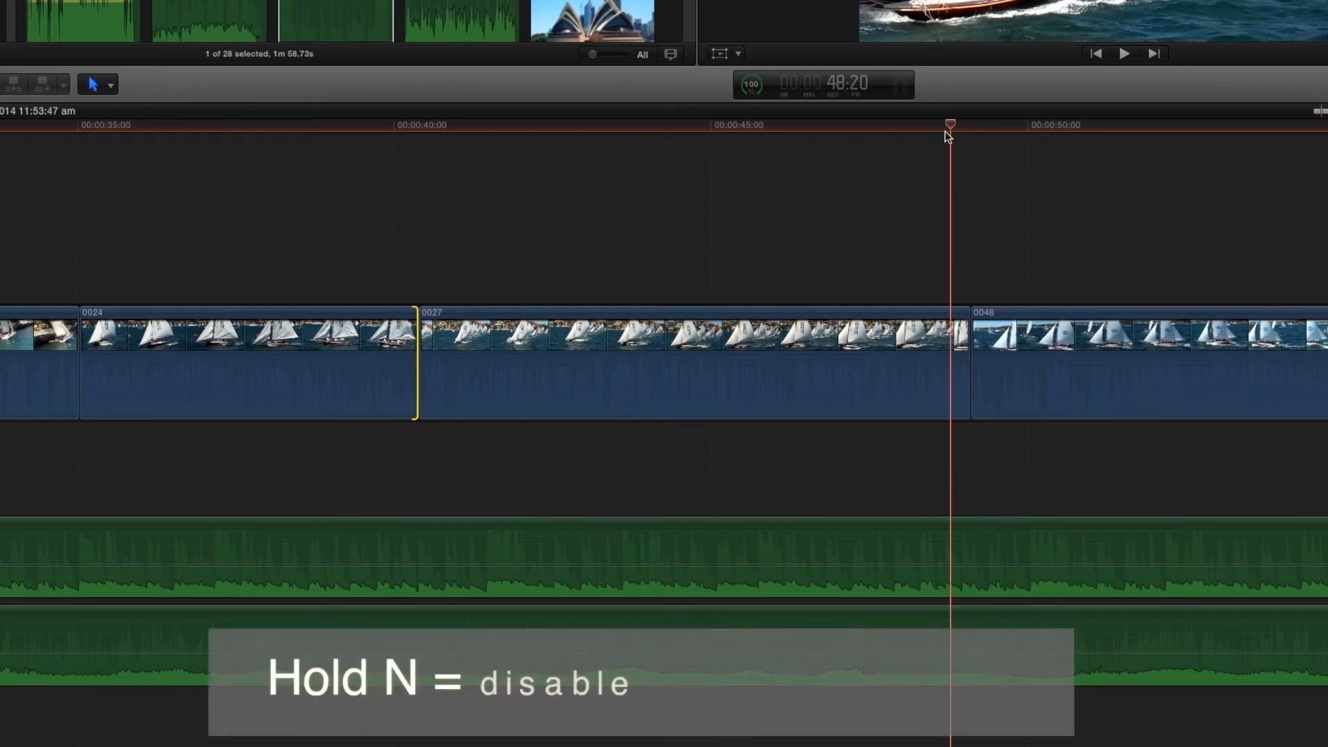
{"action": "key", "text": "Left"}
{"action": "mouse_move", "coordinate": [950, 121]}
{"action": "left_mouse_down"}
{"action": "mouse_move", "coordinate": [937, 126]}
{"action": "mouse_move", "coordinate": [964, 125]}
{"action": "left_mouse_up"}
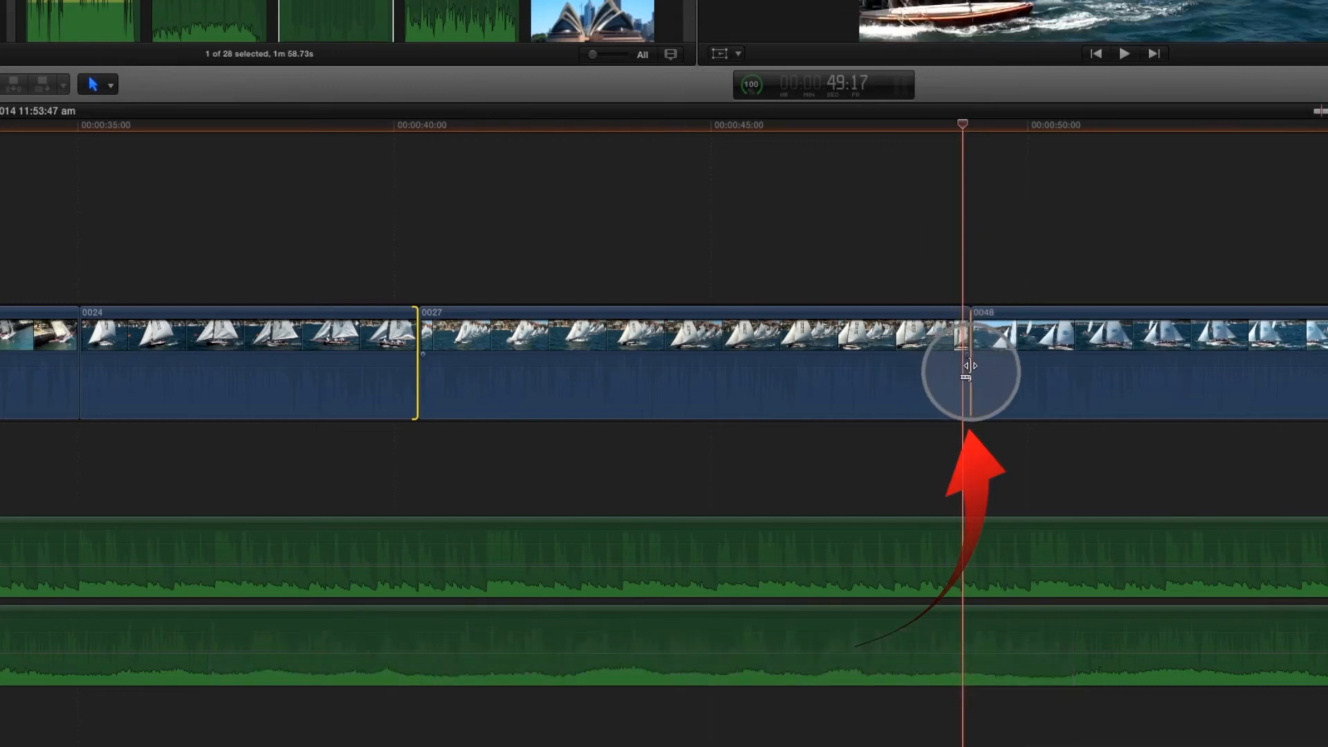
{"action": "left_click_drag", "start_coordinate": [969, 365], "coordinate": [963, 365]}
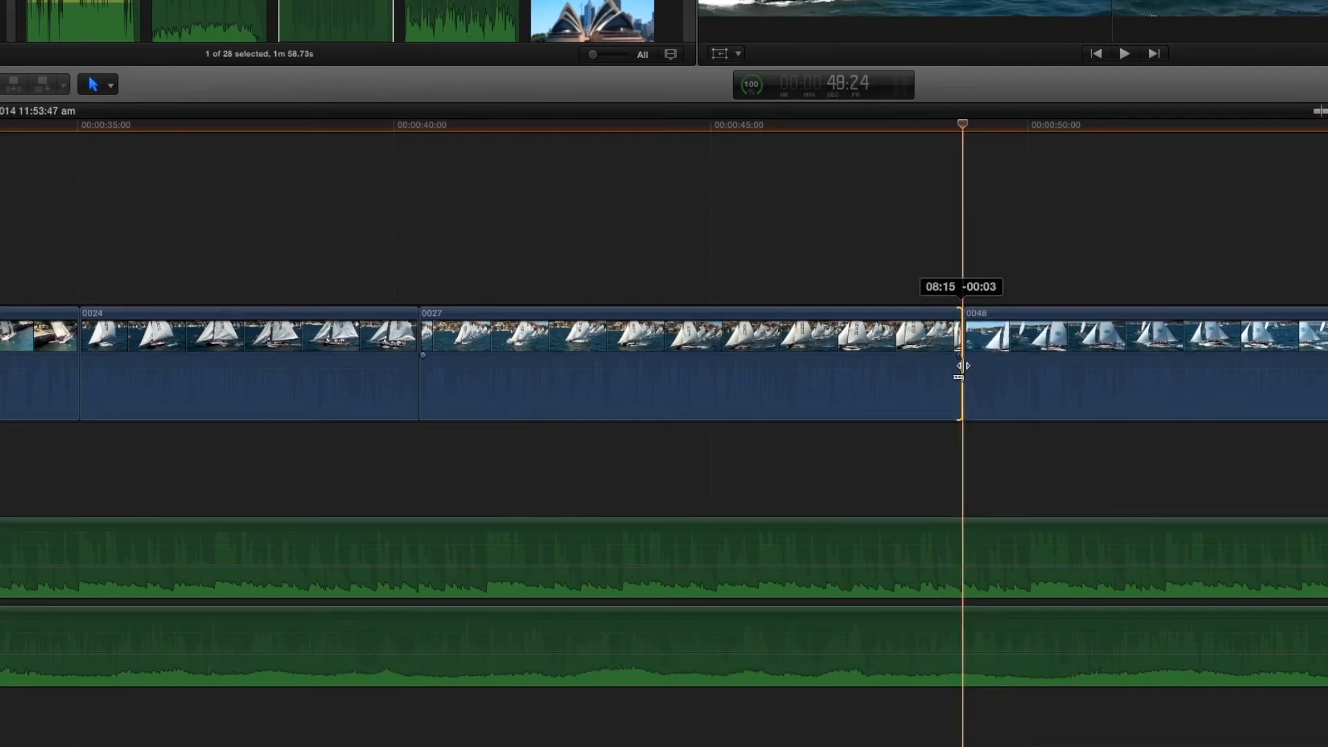
- Roll the edit point between clips 0048 and 0049 to the beat at 55:21 with the Trim tool
{"action": "scroll", "coordinate": [962, 365], "scroll_direction": "right", "scroll_amount": 5}
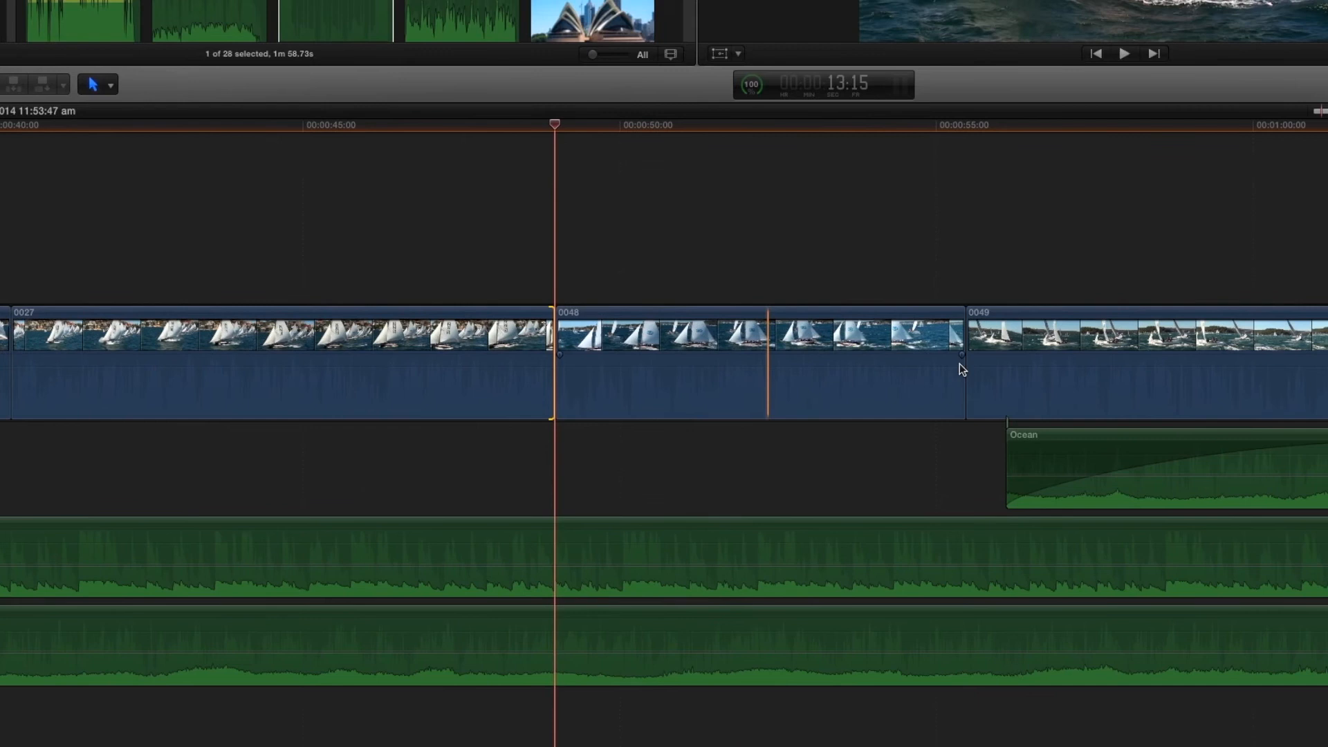
{"action": "left_click", "coordinate": [962, 128]}
{"action": "left_click_drag", "start_coordinate": [971, 134], "coordinate": [990, 134]}
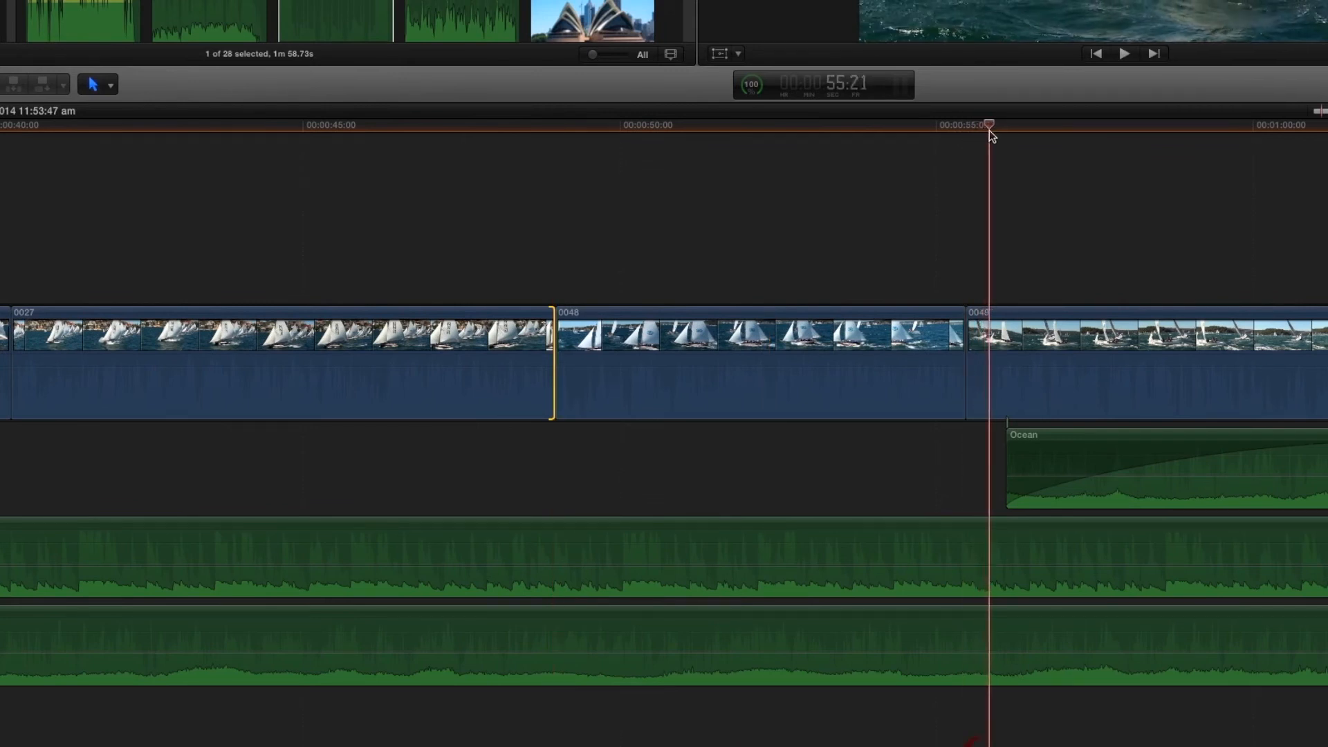
{"action": "key", "text": "t"}
{"action": "left_click", "coordinate": [963, 379]}
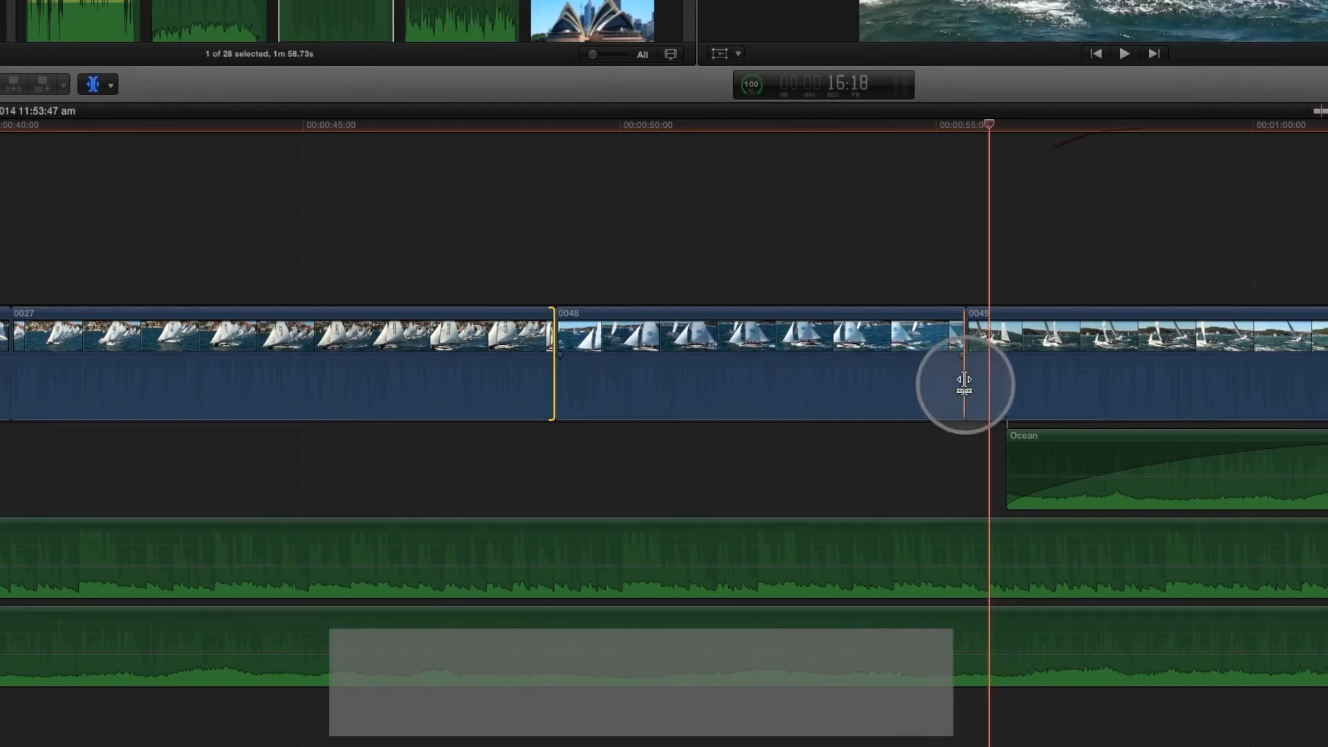
{"action": "left_click_drag", "start_coordinate": [963, 380], "coordinate": [981, 380]}
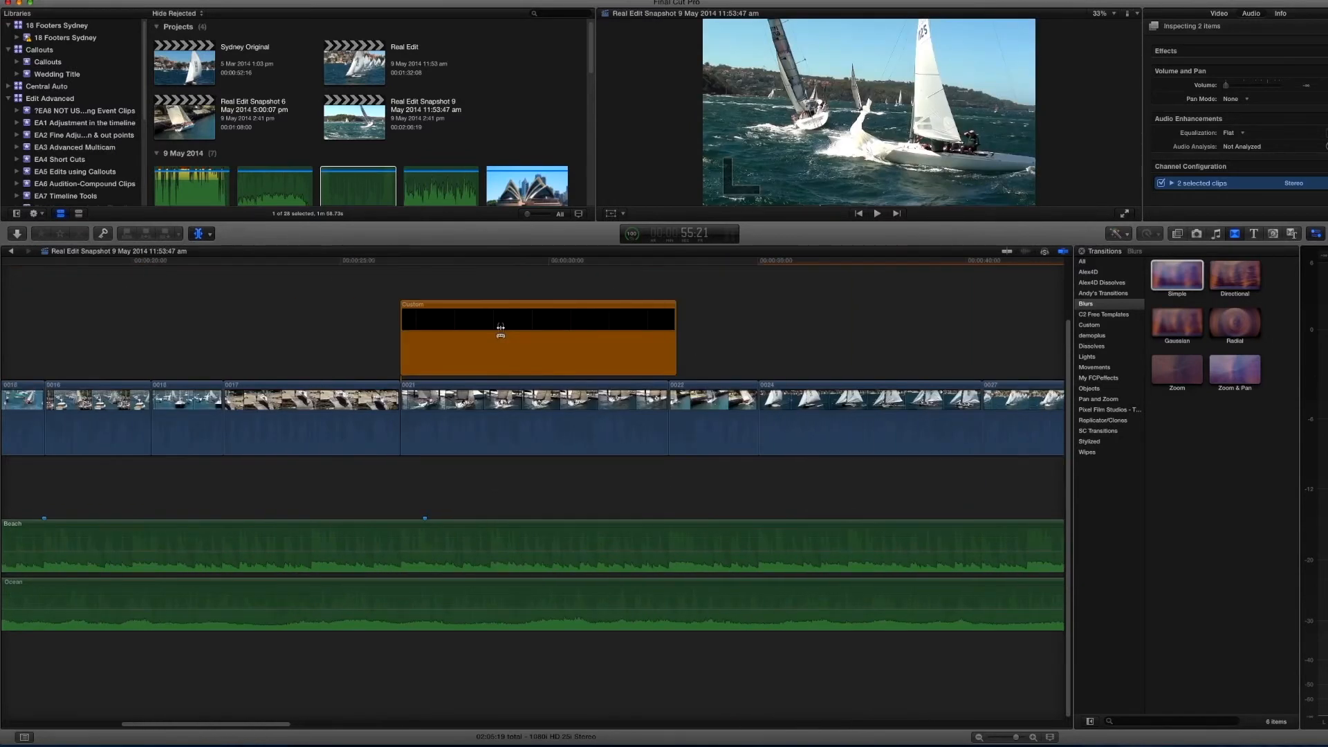
- Enlarge the viewer and play the edit from 6:22 to check the cuts against the Beach music
{"action": "scroll", "coordinate": [500, 327], "scroll_direction": "left", "scroll_amount": 10}
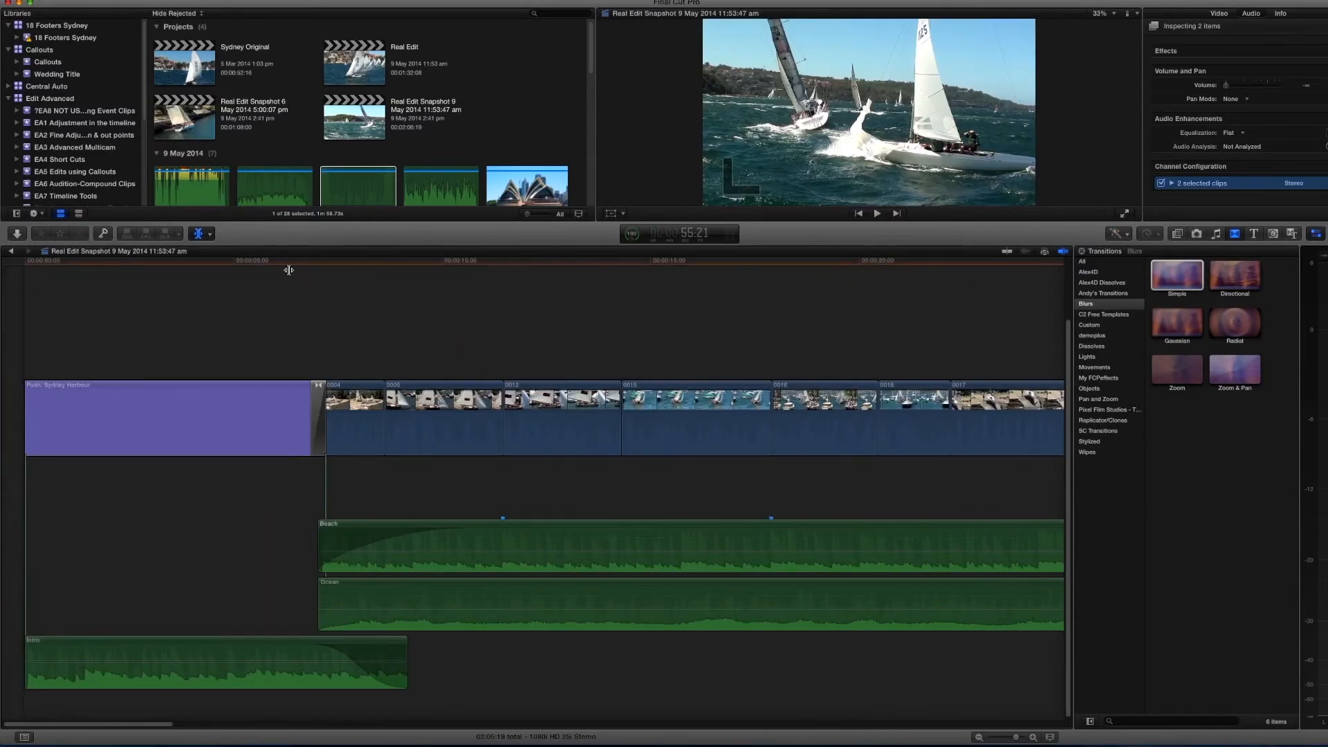
{"action": "left_click", "coordinate": [311, 264]}
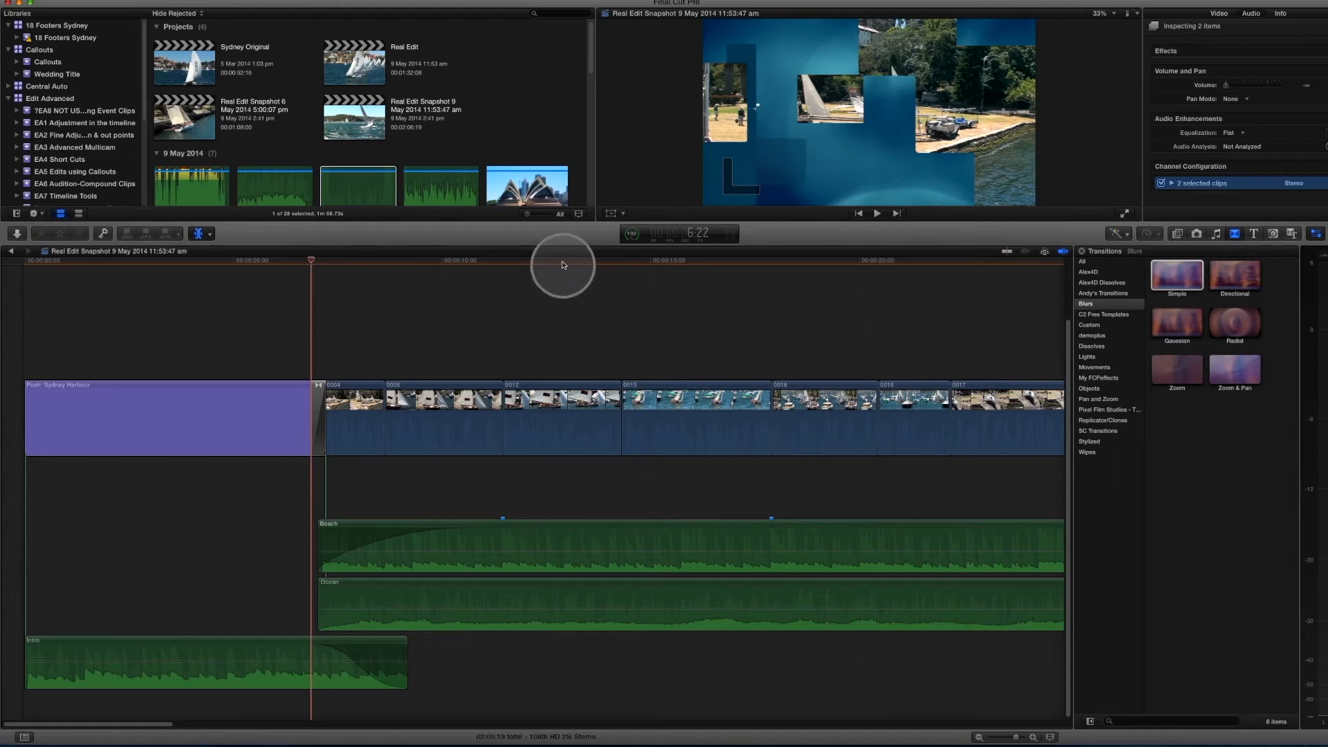
{"action": "left_click_drag", "start_coordinate": [592, 225], "coordinate": [592, 375]}
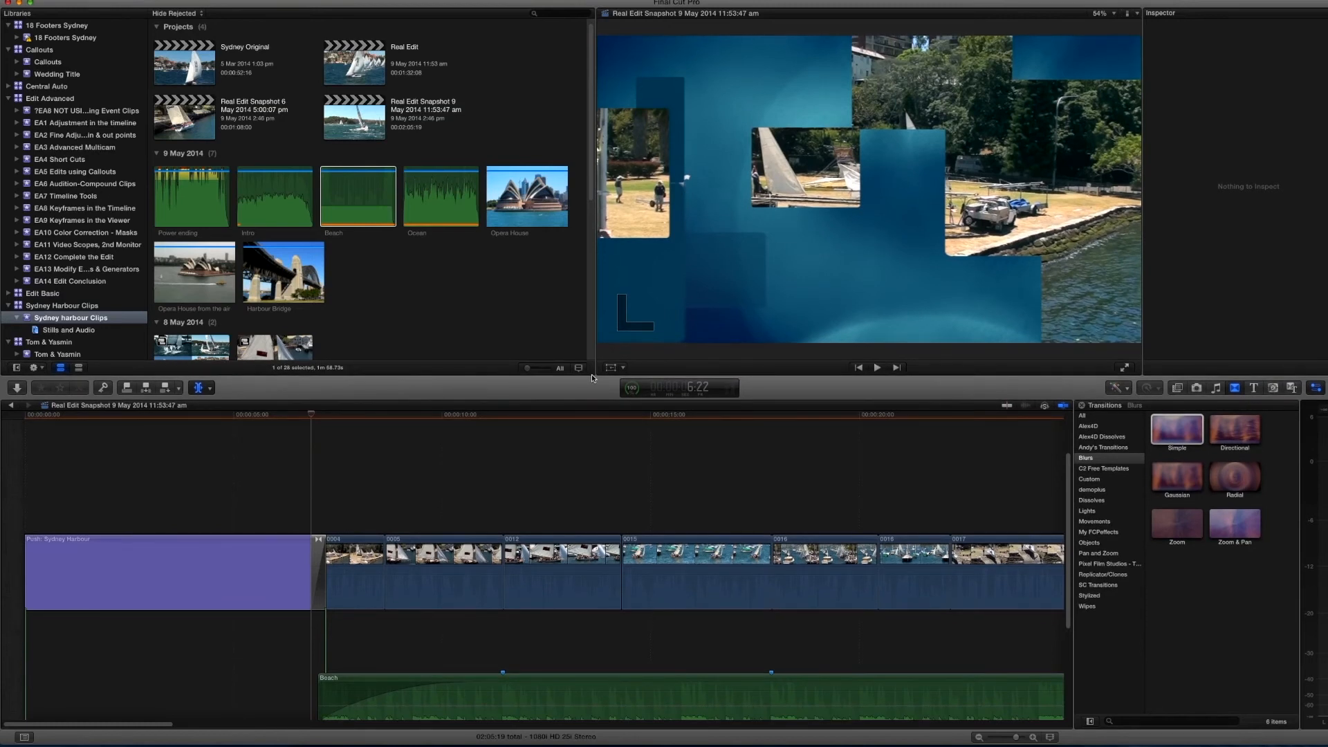
{"action": "key", "text": "space"}
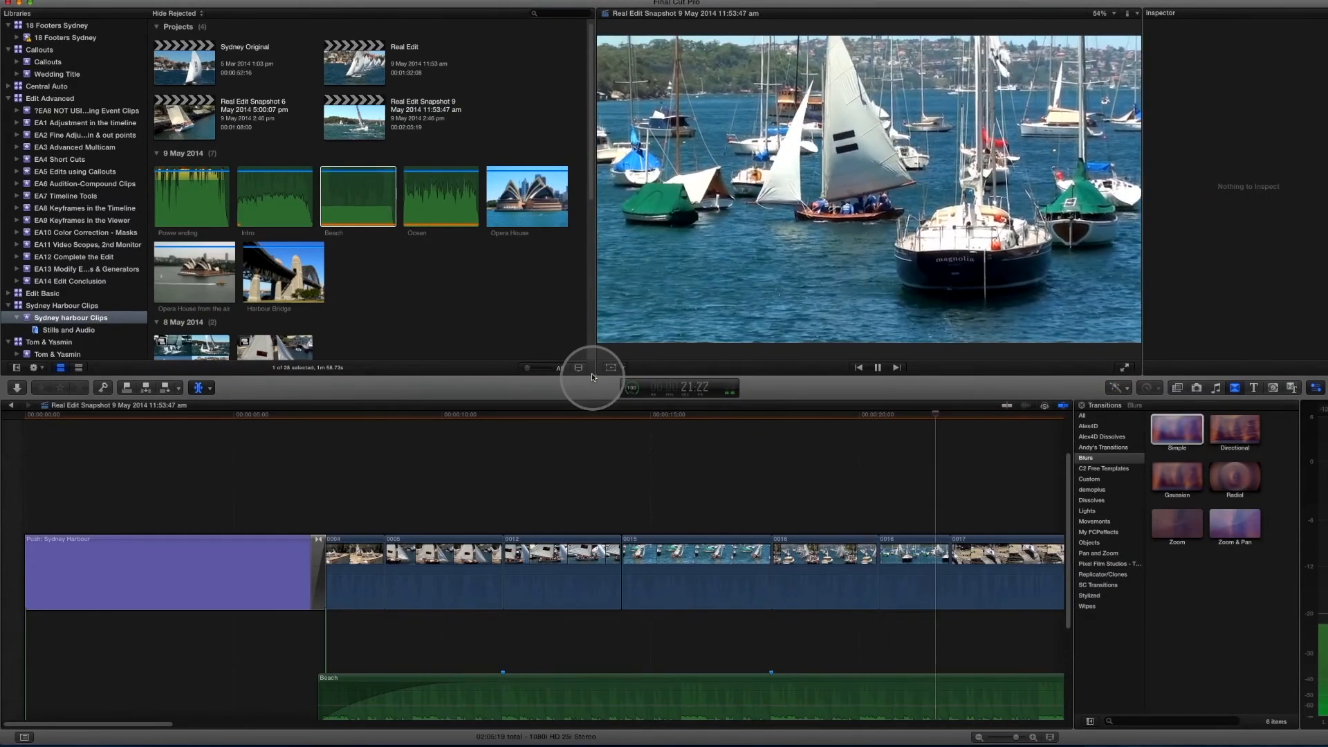
{"action": "key", "text": "space"}
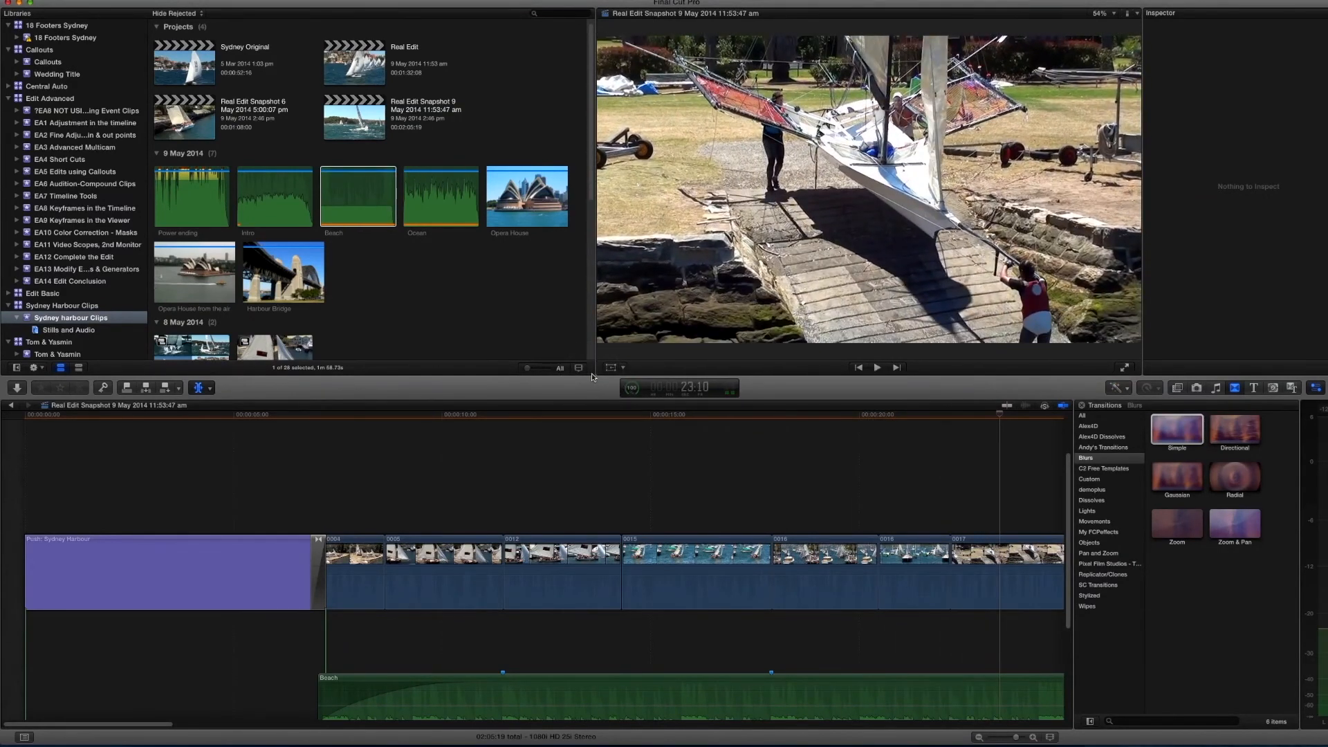
- Fit the whole project in the timeline and shorten the Beach music to end with the video, fading it out
{"action": "scroll", "coordinate": [593, 436], "scroll_direction": "down", "scroll_amount": 5}
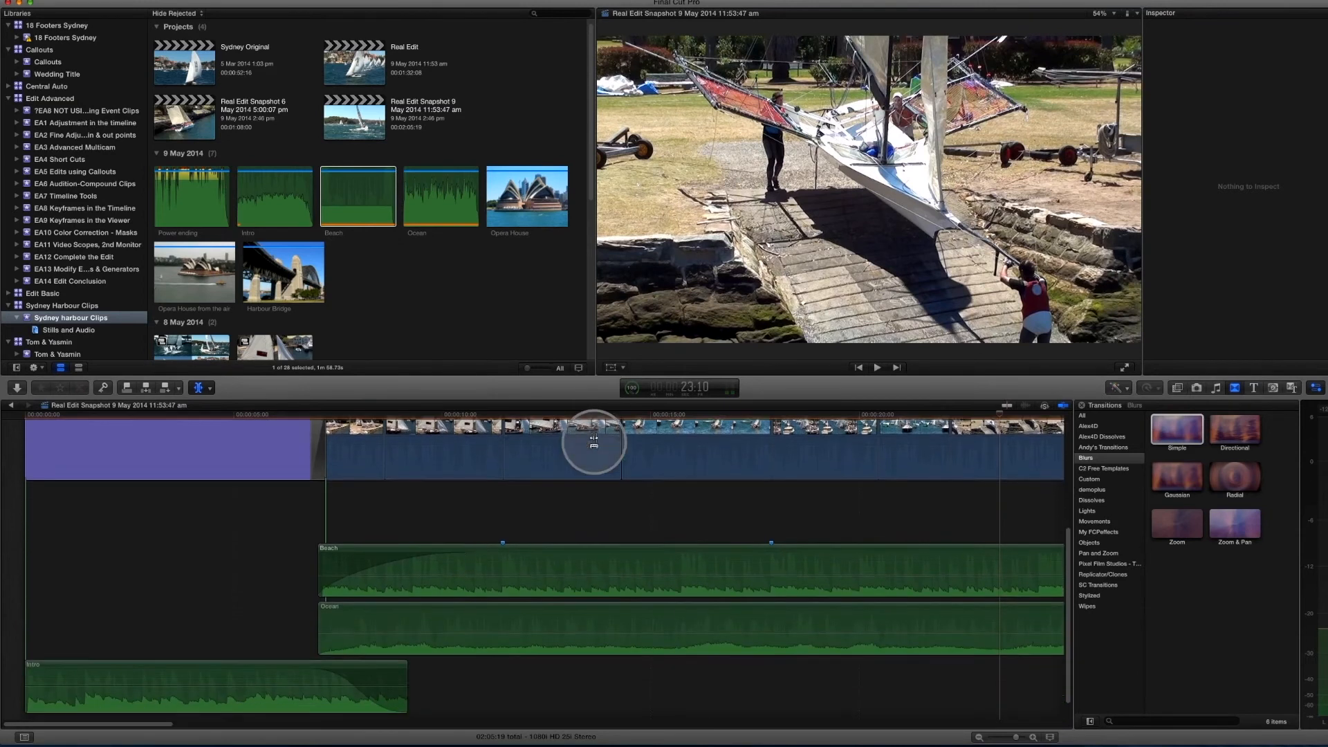
{"action": "left_click", "coordinate": [585, 633]}
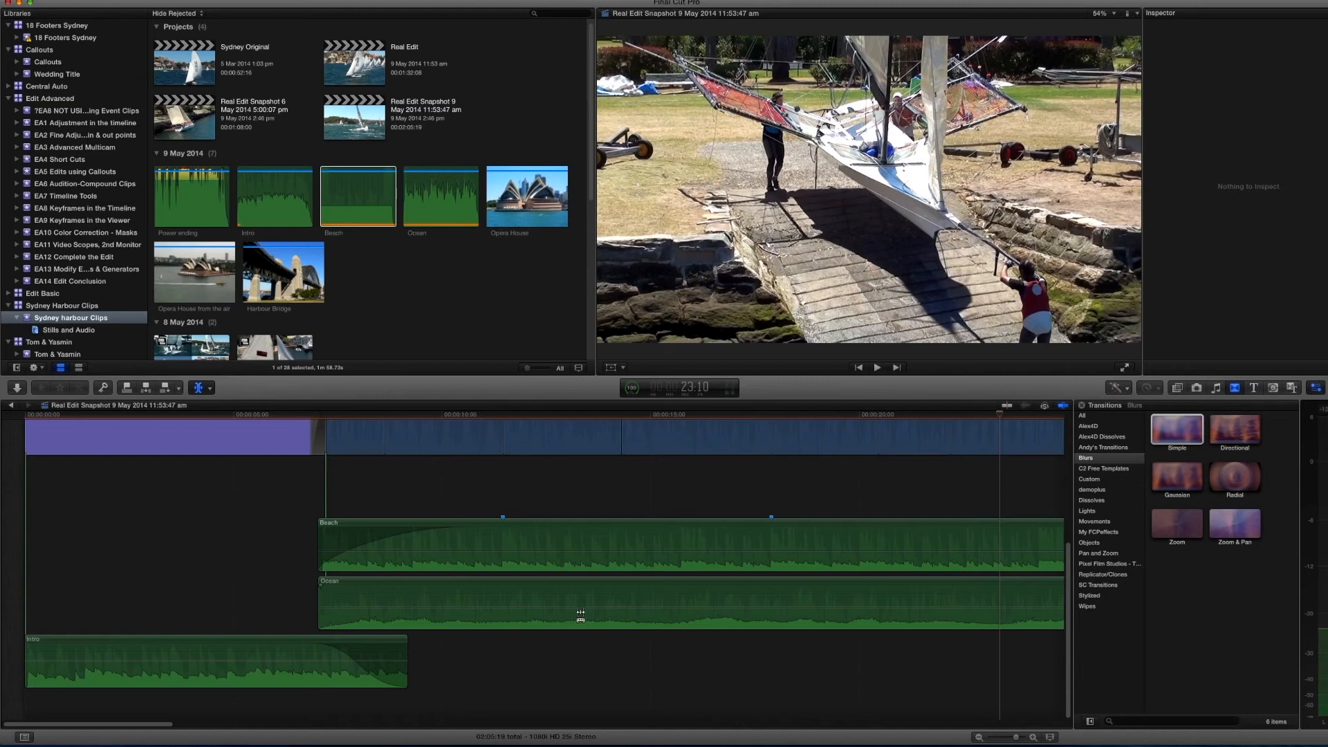
{"action": "left_click", "coordinate": [571, 590]}
{"action": "left_click", "coordinate": [604, 477]}
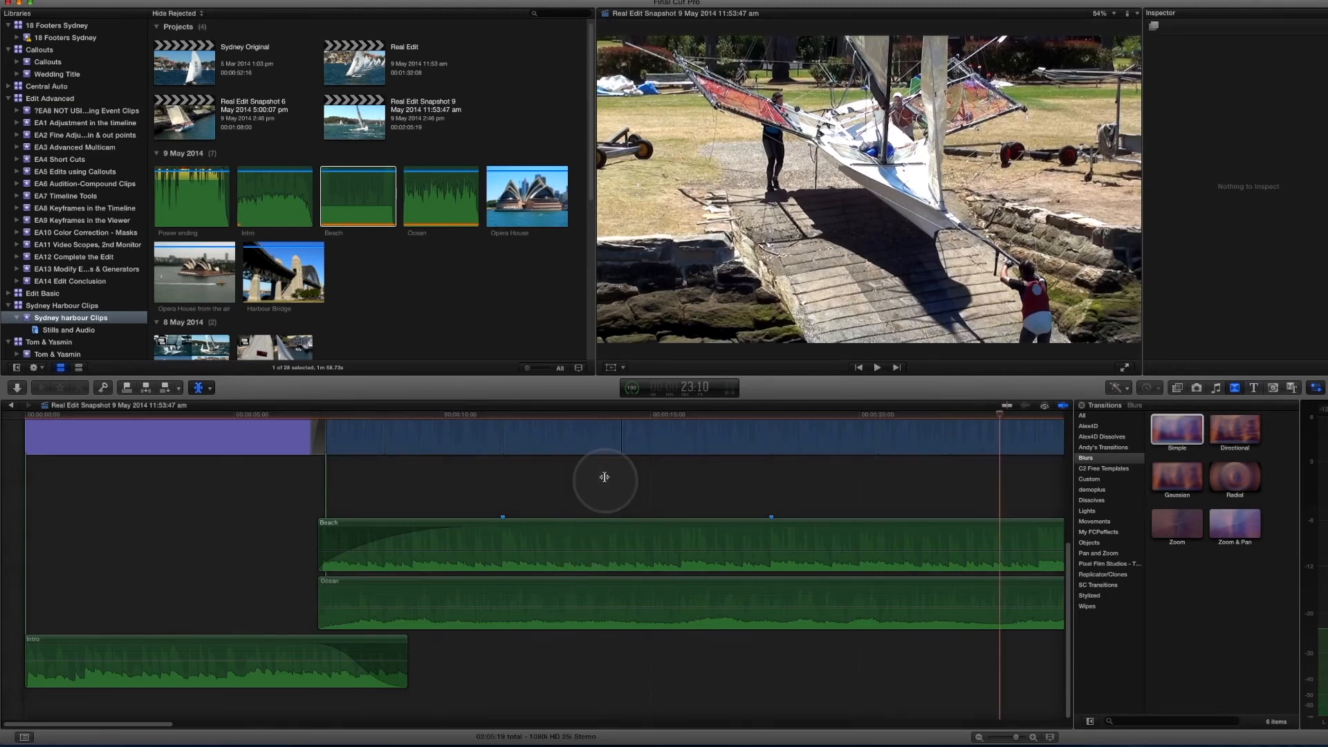
{"action": "key", "text": "shift+z"}
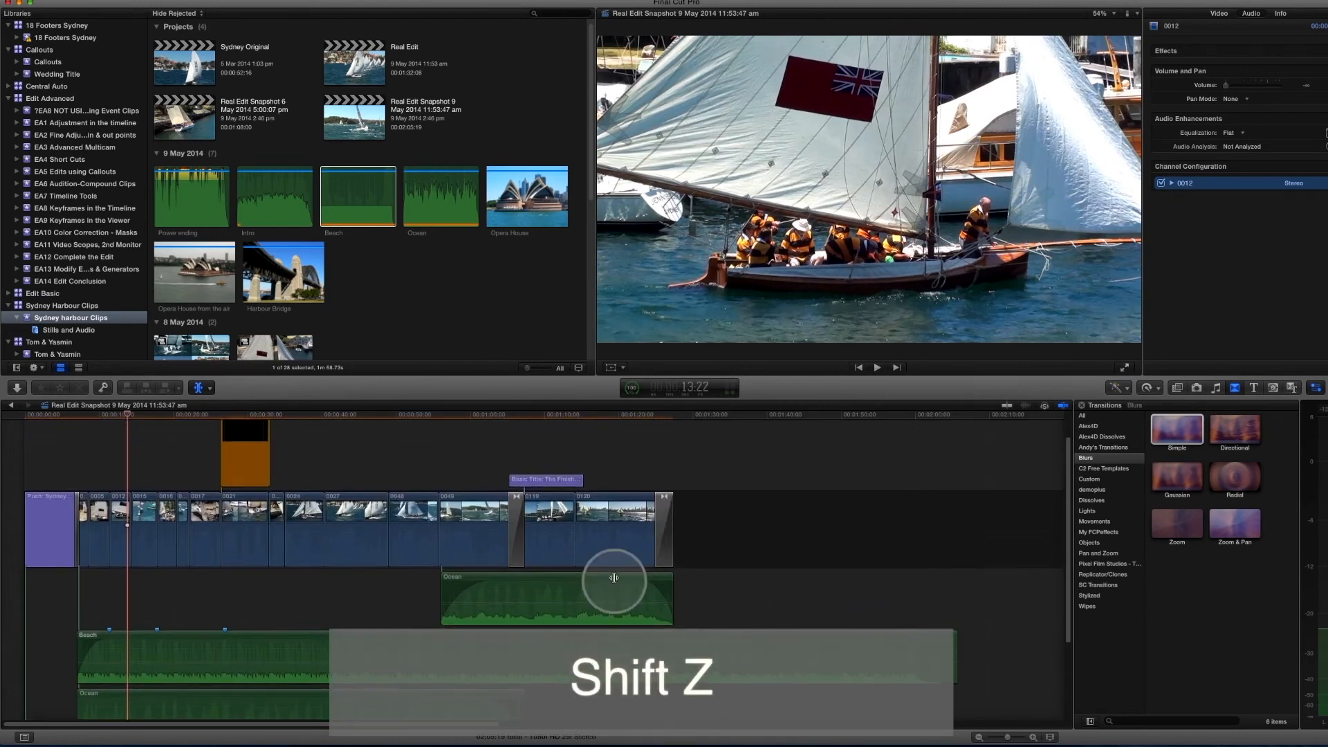
{"action": "left_click_drag", "start_coordinate": [955, 659], "coordinate": [671, 642]}
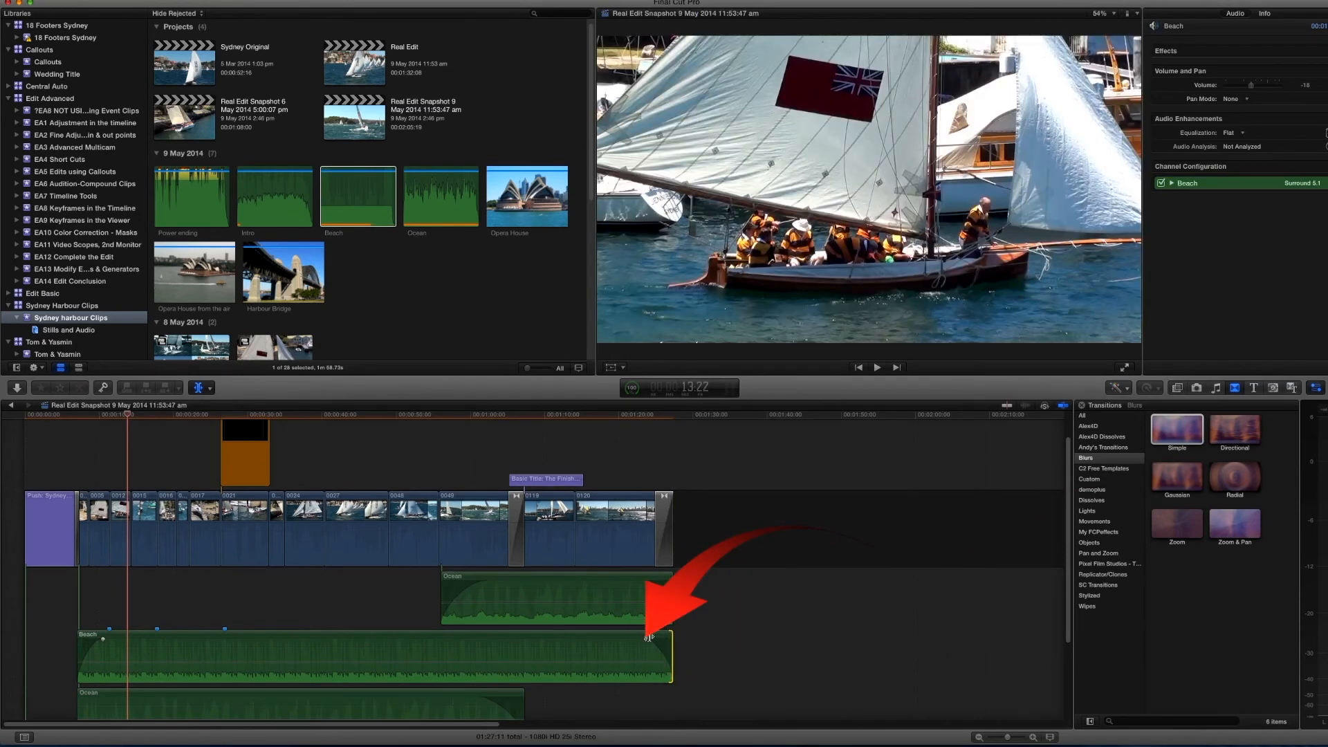
- Play the edit from 25:06 through clip 0021 to check the picture and music together
{"action": "scroll", "coordinate": [105, 435], "scroll_direction": "down", "scroll_amount": 3}
{"action": "scroll", "coordinate": [126, 427], "scroll_direction": "up", "scroll_amount": 1}
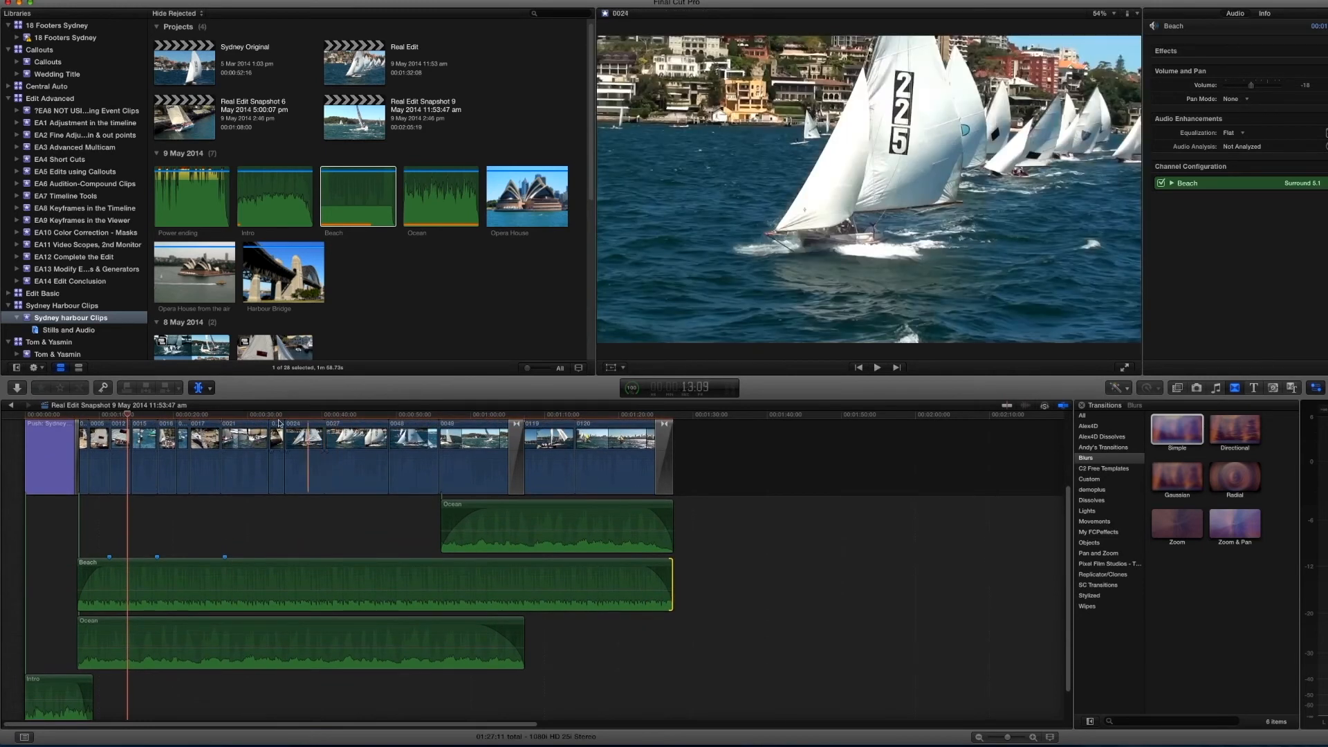
{"action": "left_click", "coordinate": [213, 417]}
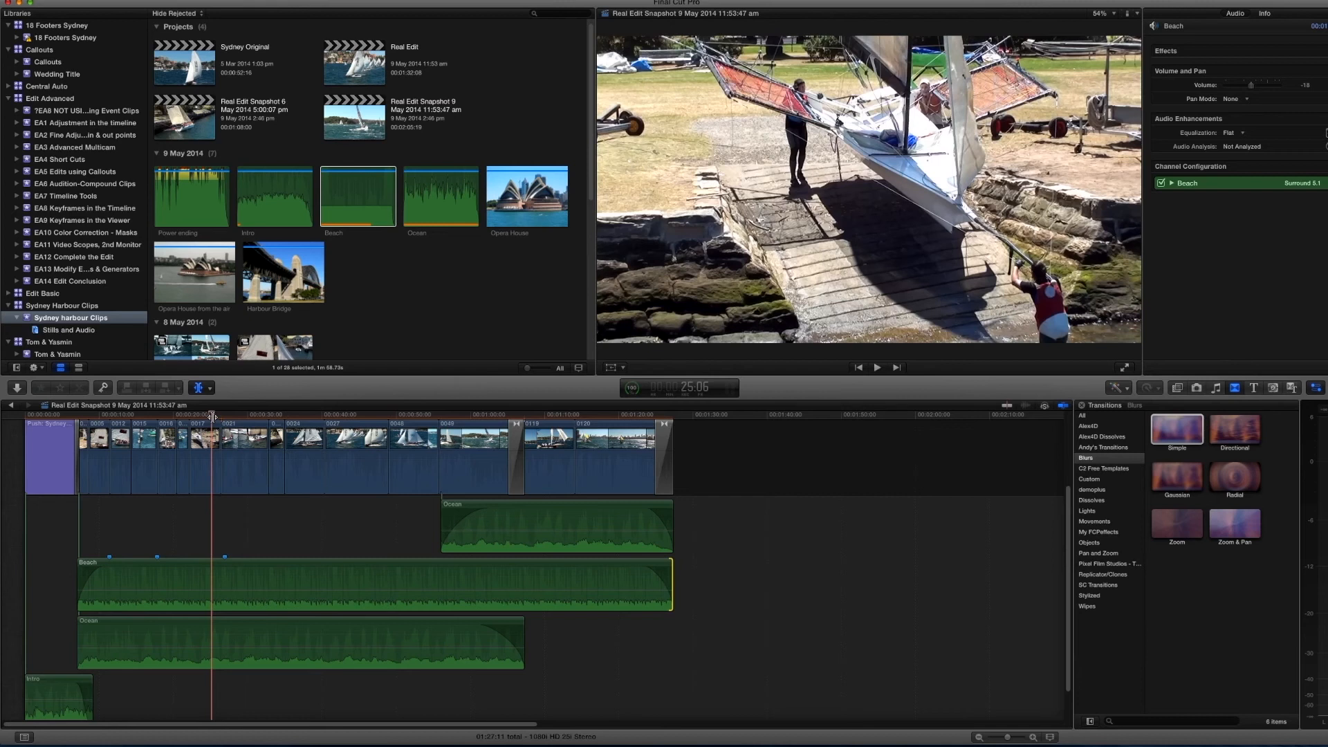
{"action": "key", "text": "space"}
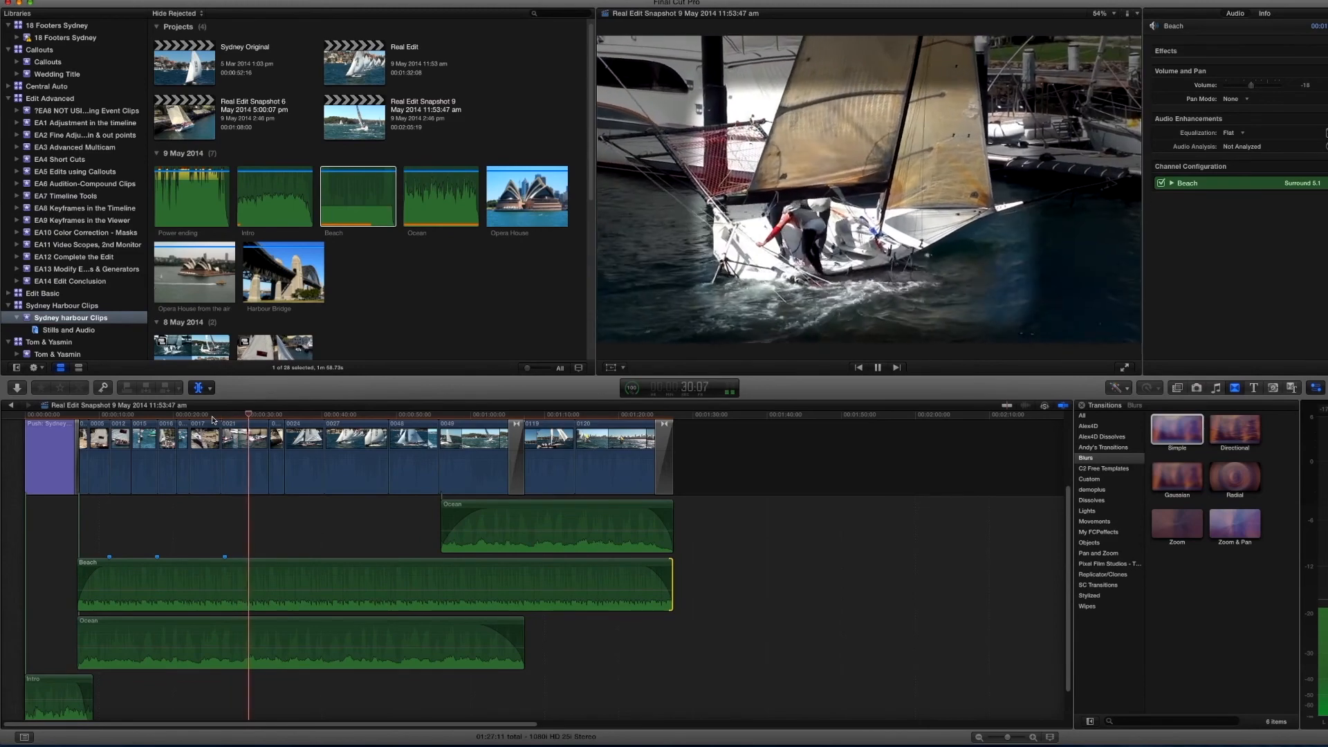
{"action": "key", "text": "space"}
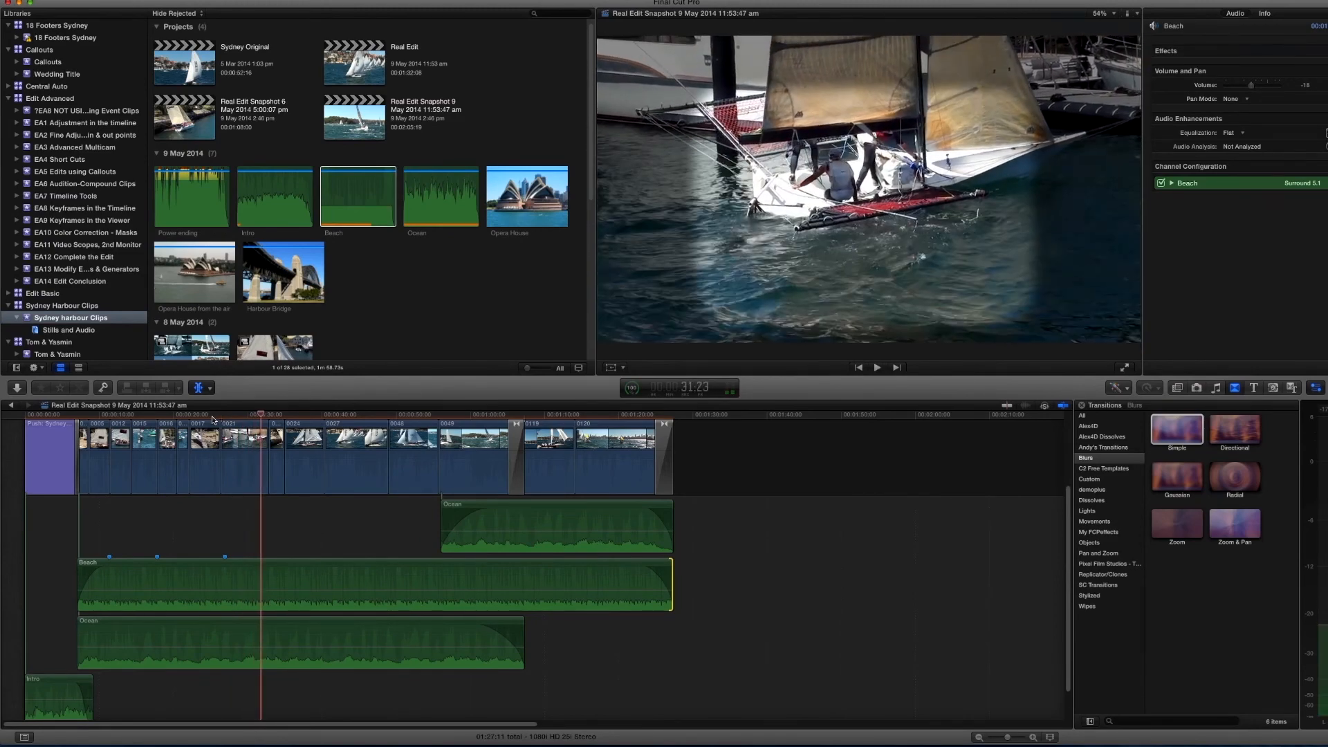
- Raise the audio volume of clip 0119 to about -10 dB and check it by playing from 1:05:07
{"action": "scroll", "coordinate": [579, 596], "scroll_direction": "up", "scroll_amount": 2}
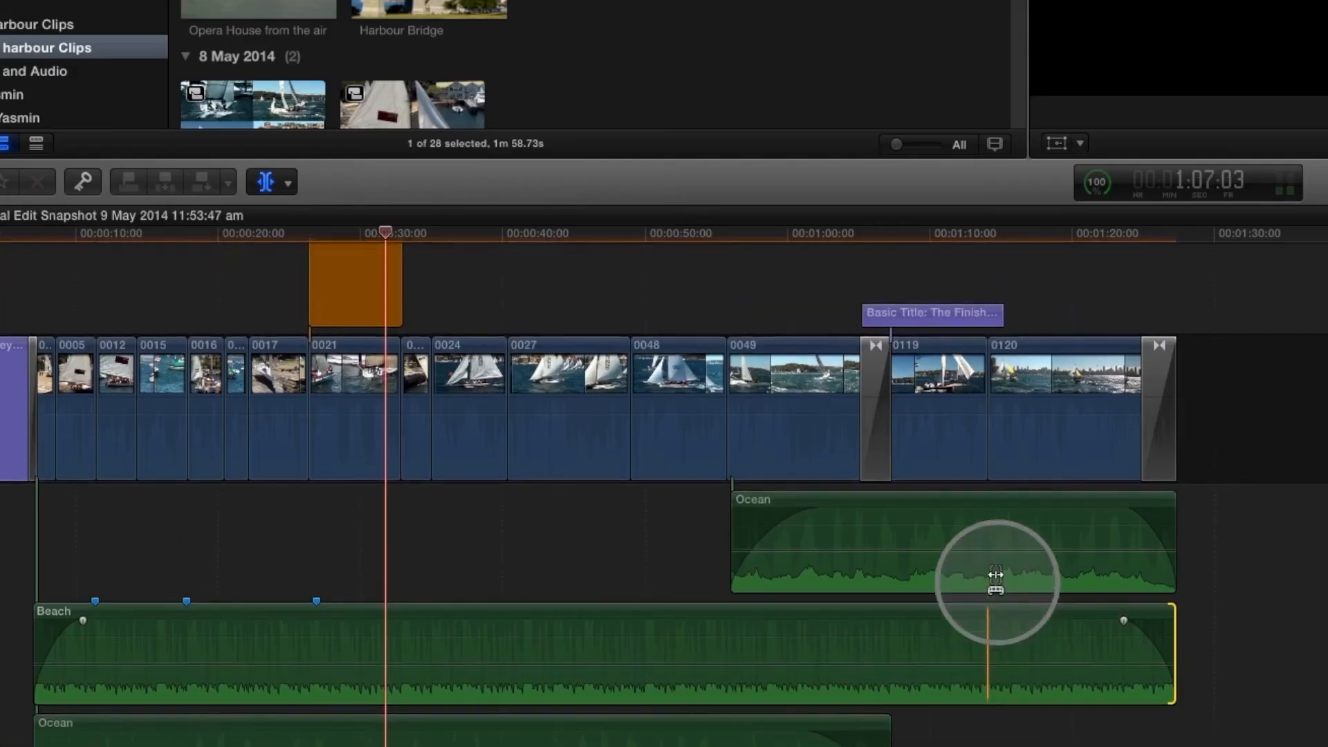
{"action": "scroll", "coordinate": [994, 579], "scroll_direction": "up", "scroll_amount": 1}
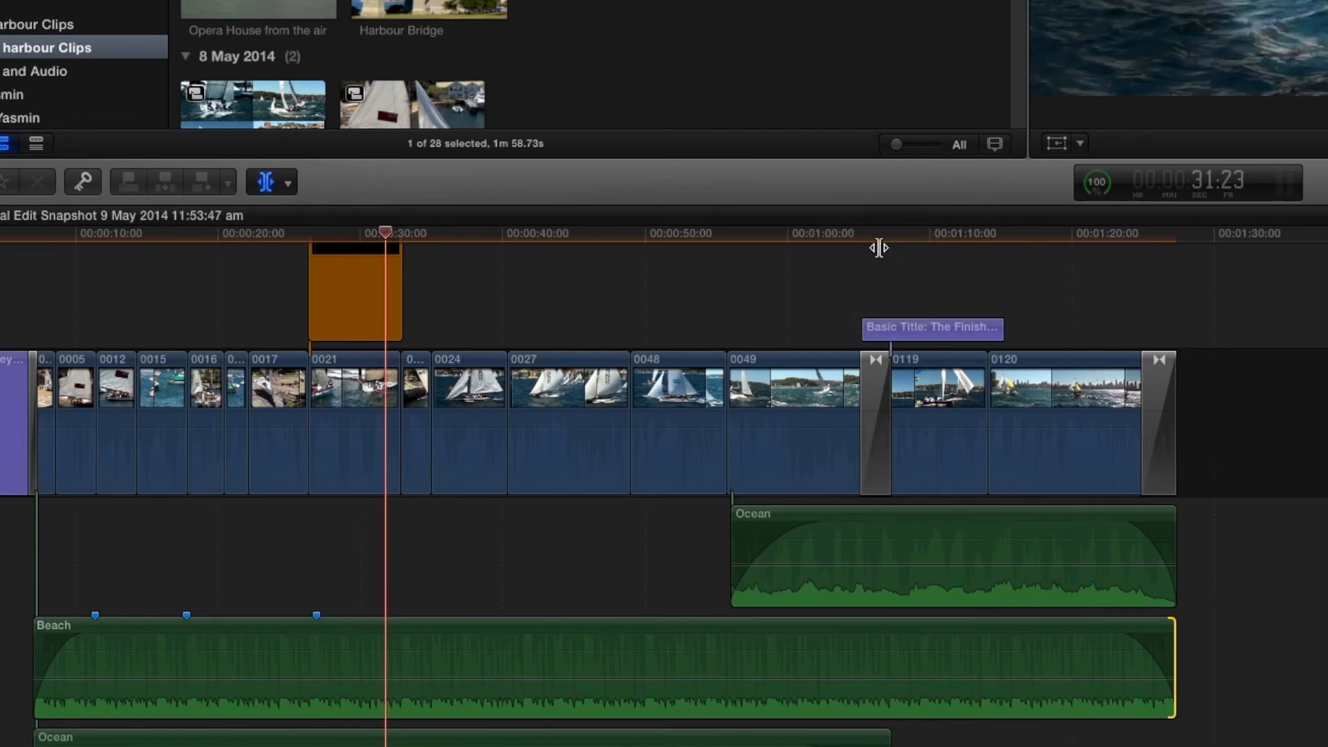
{"action": "key", "text": "a"}
{"action": "left_click", "coordinate": [913, 234]}
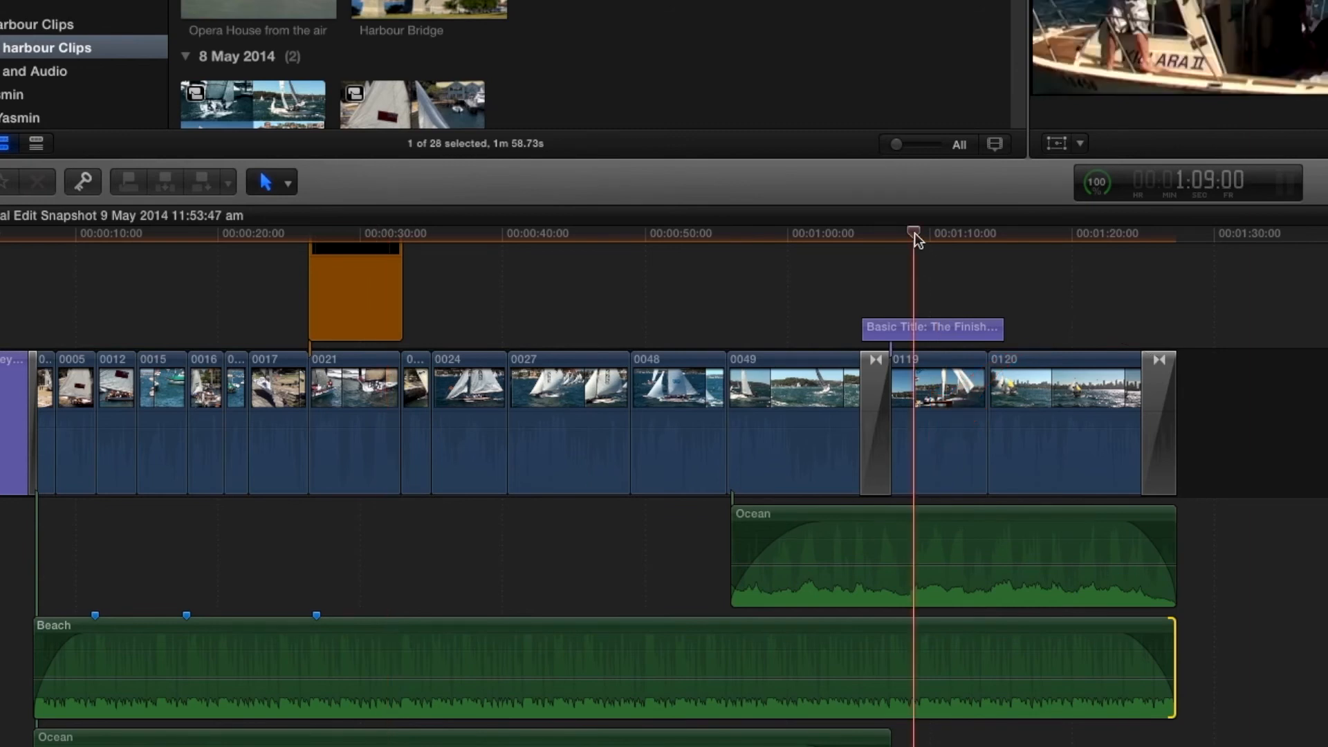
{"action": "key", "text": "space"}
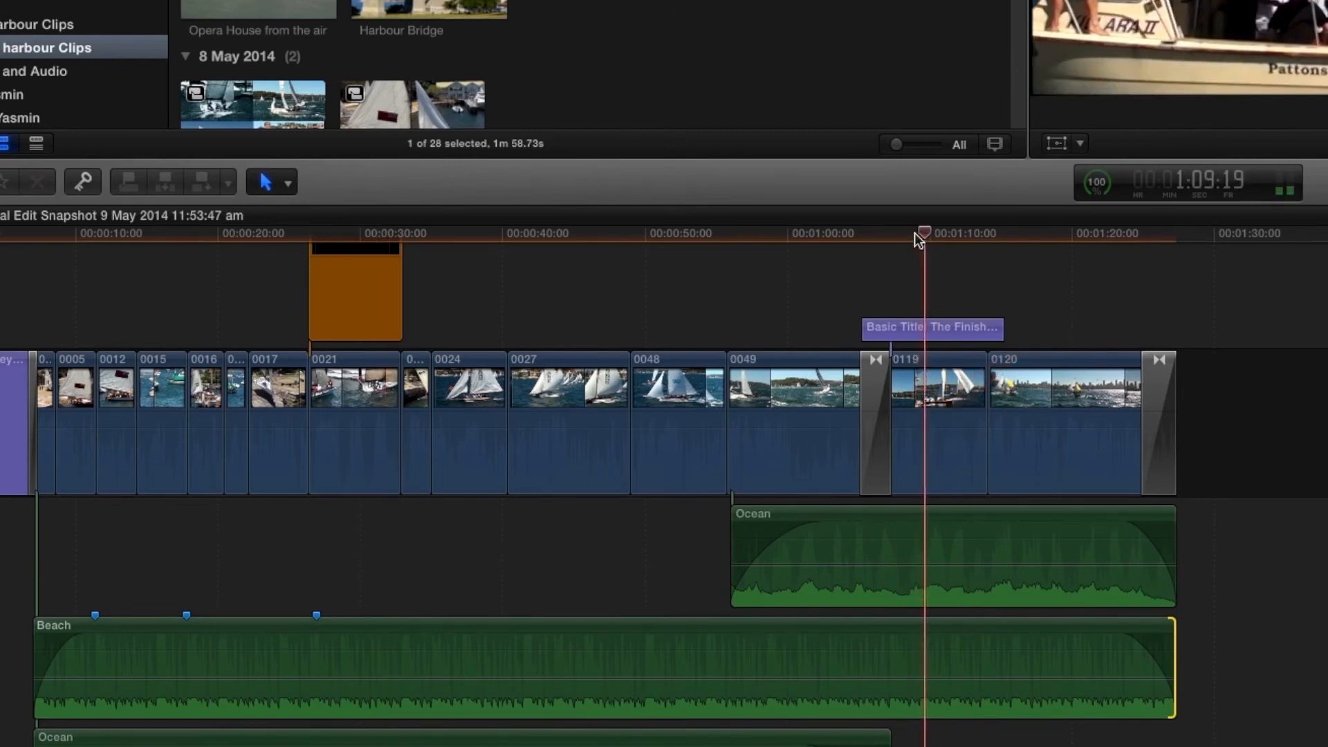
{"action": "key", "text": "space"}
{"action": "mouse_move", "coordinate": [930, 450]}
{"action": "left_mouse_down"}
{"action": "mouse_move", "coordinate": [933, 496]}
{"action": "mouse_move", "coordinate": [933, 446]}
{"action": "left_mouse_up"}
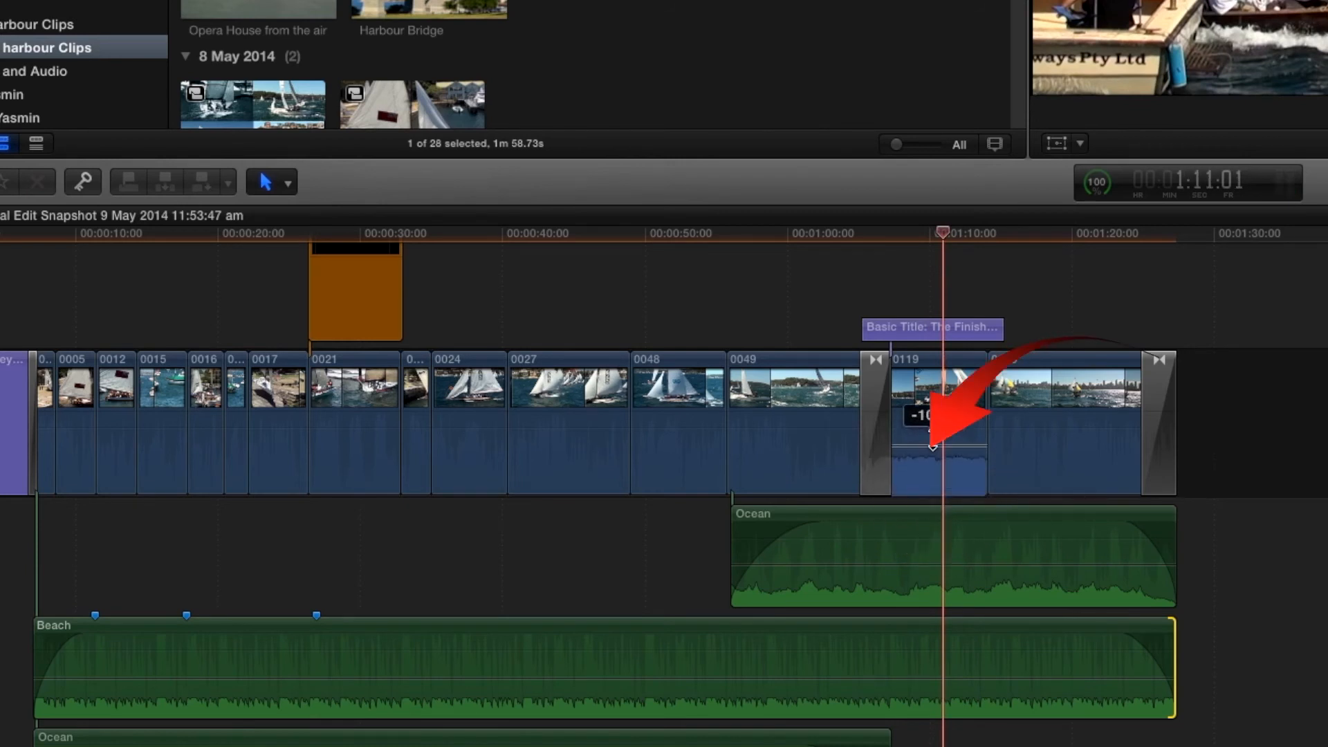
{"action": "left_click", "coordinate": [852, 233]}
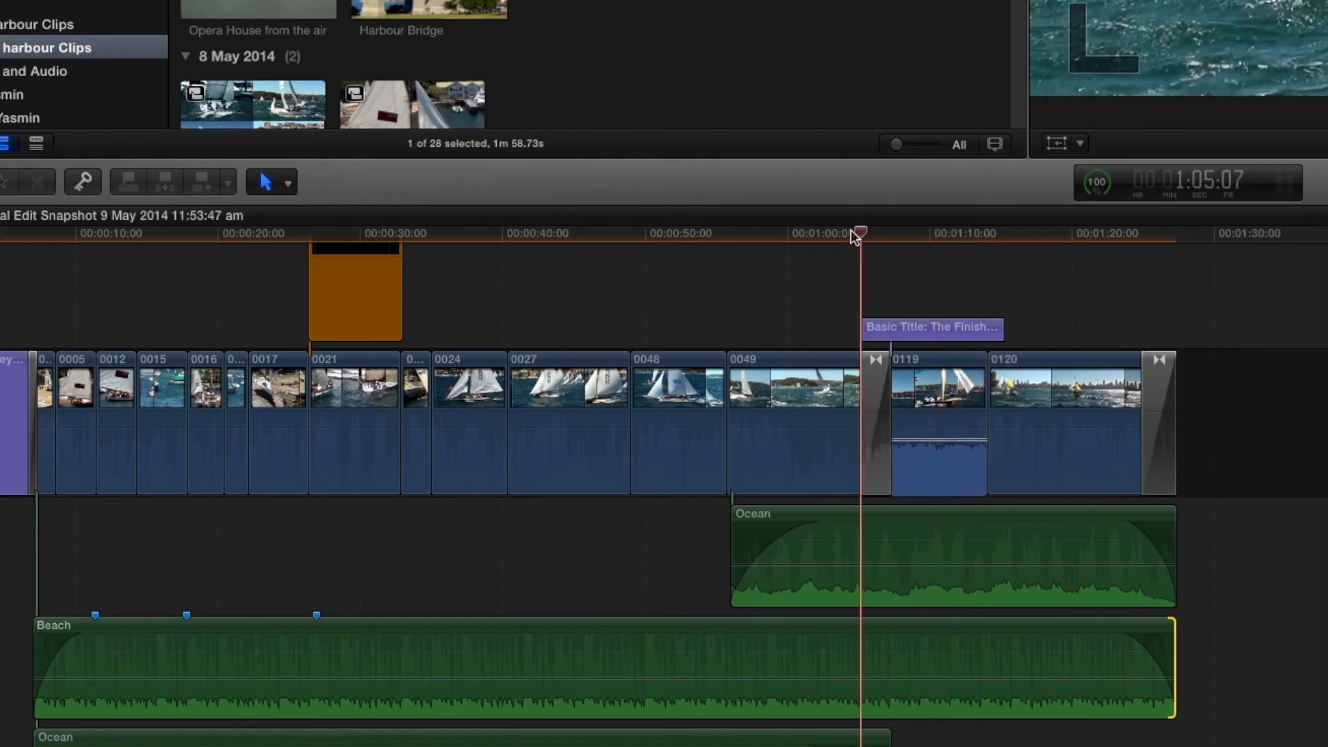
{"action": "key", "text": "space"}
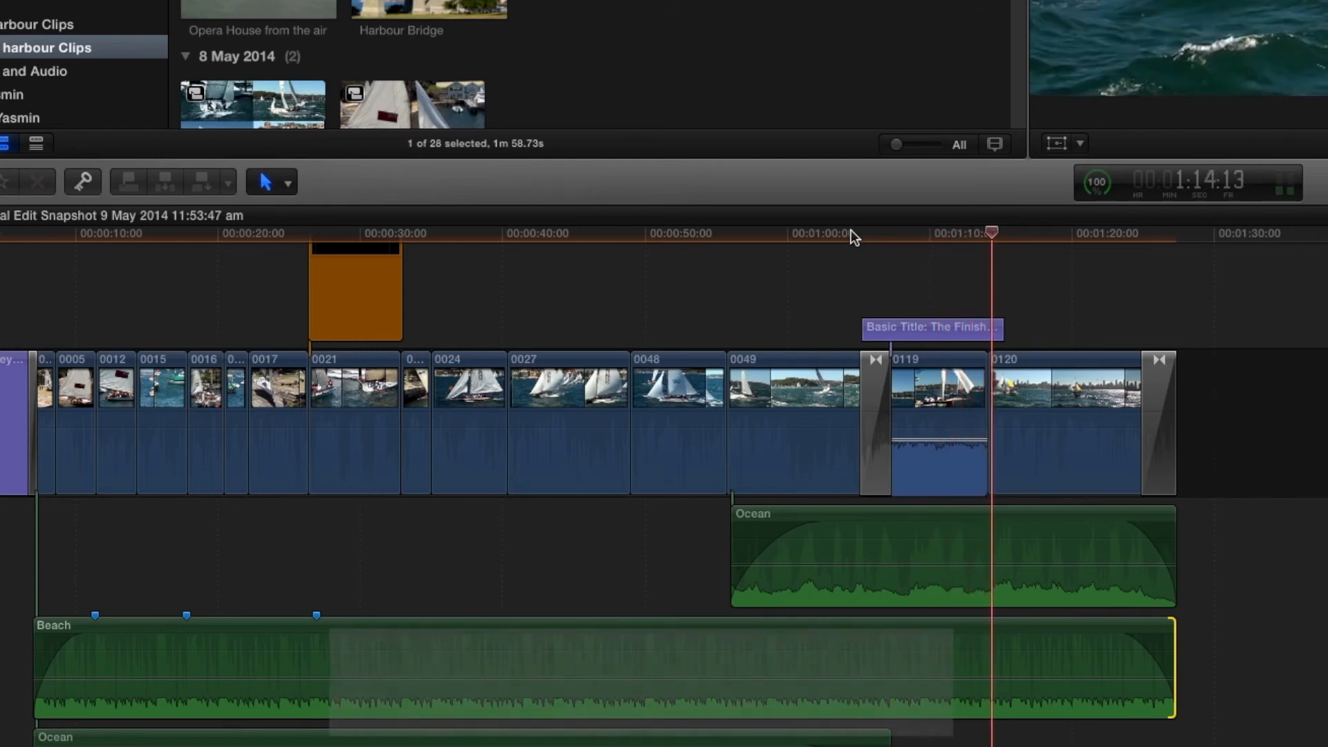
- Expand the audio and video of clip 0119 and extend its audio under clip 0120, just past the Finish Line title's end
{"action": "key", "text": "super+equal"}
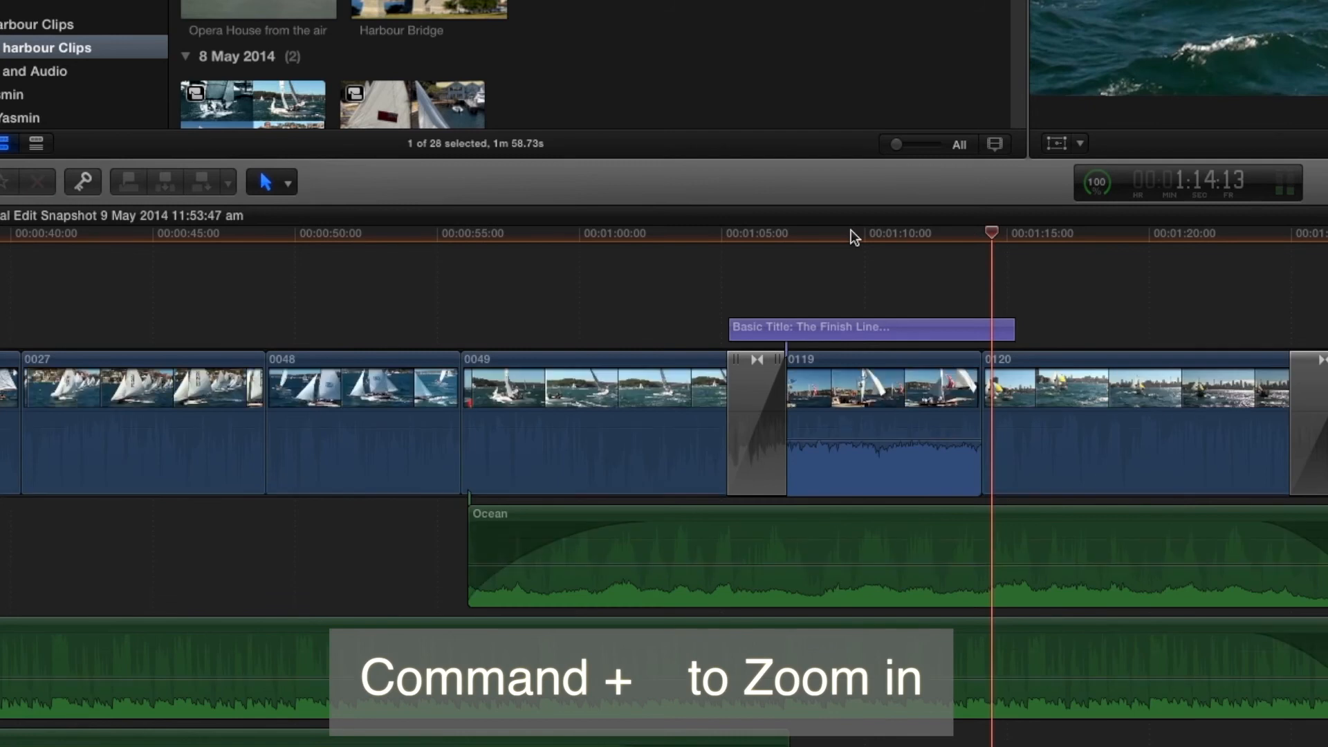
{"action": "key", "text": "super+equal"}
{"action": "left_click", "coordinate": [844, 435]}
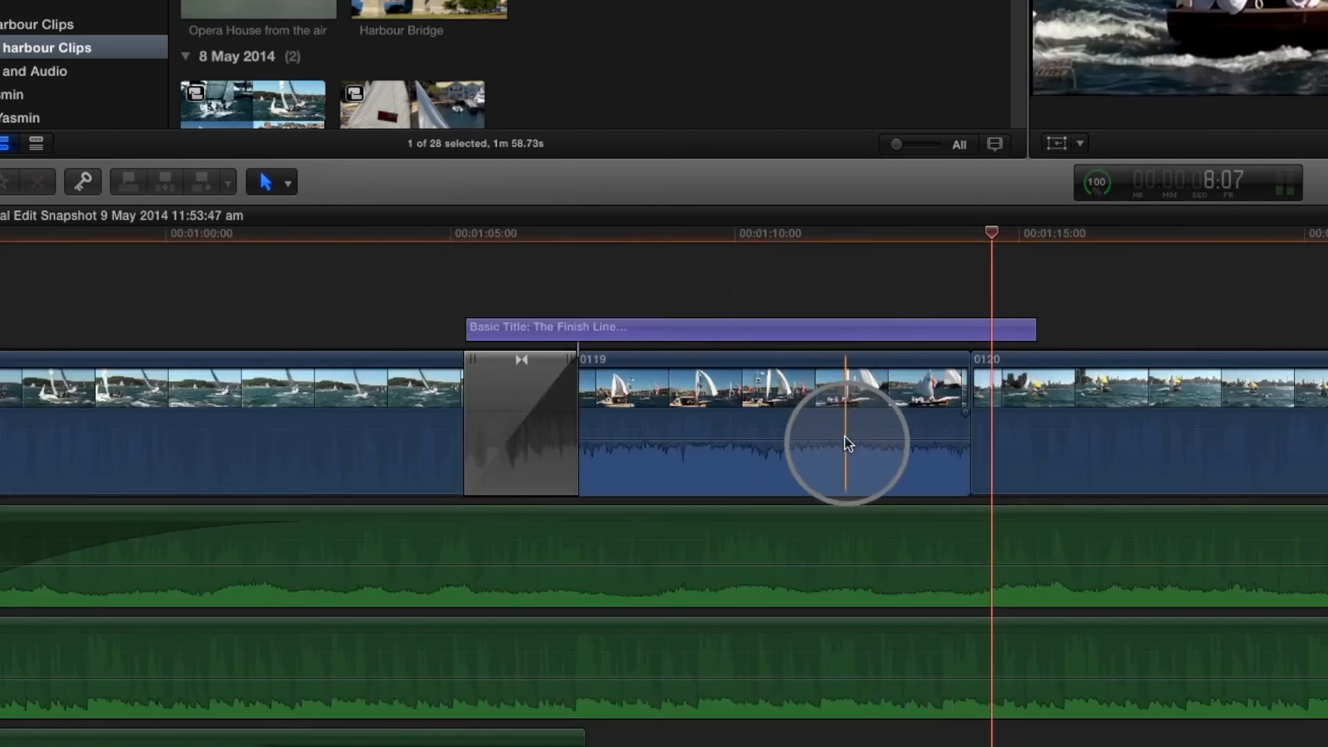
{"action": "right_click", "coordinate": [836, 396]}
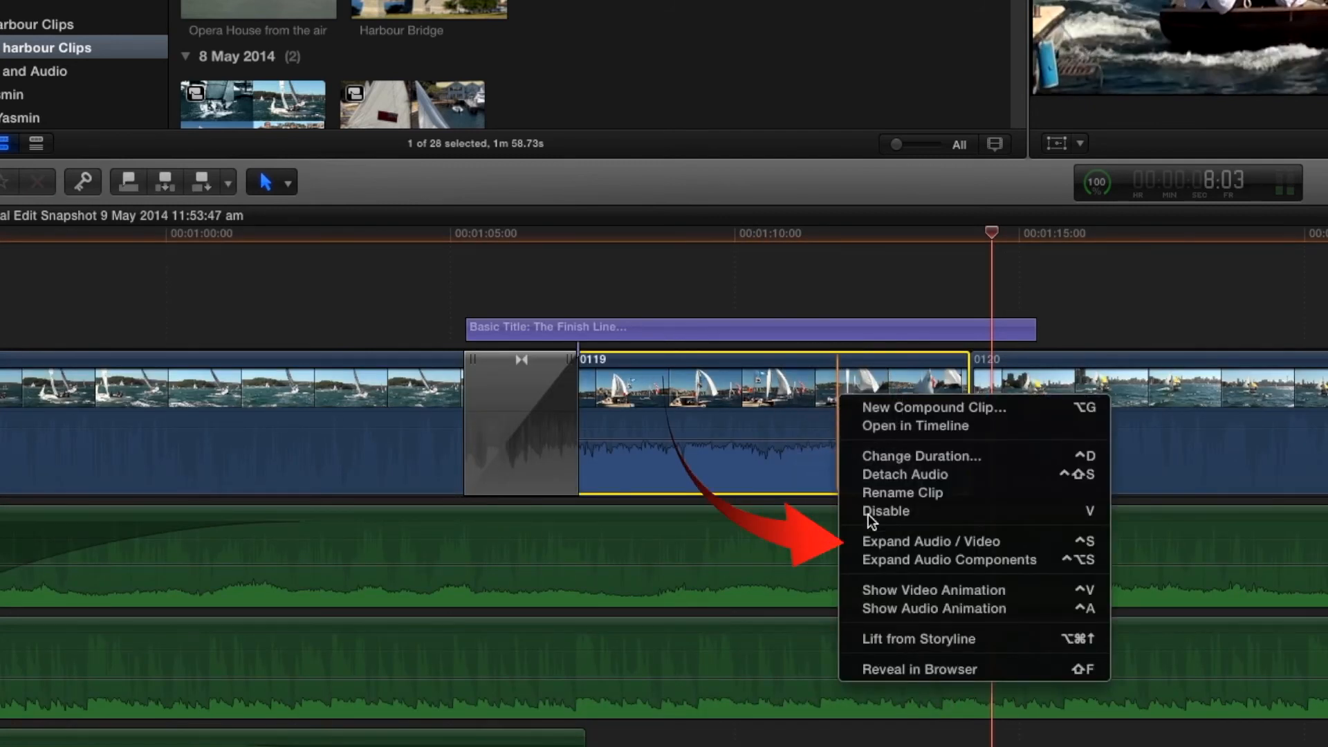
{"action": "left_click", "coordinate": [878, 541]}
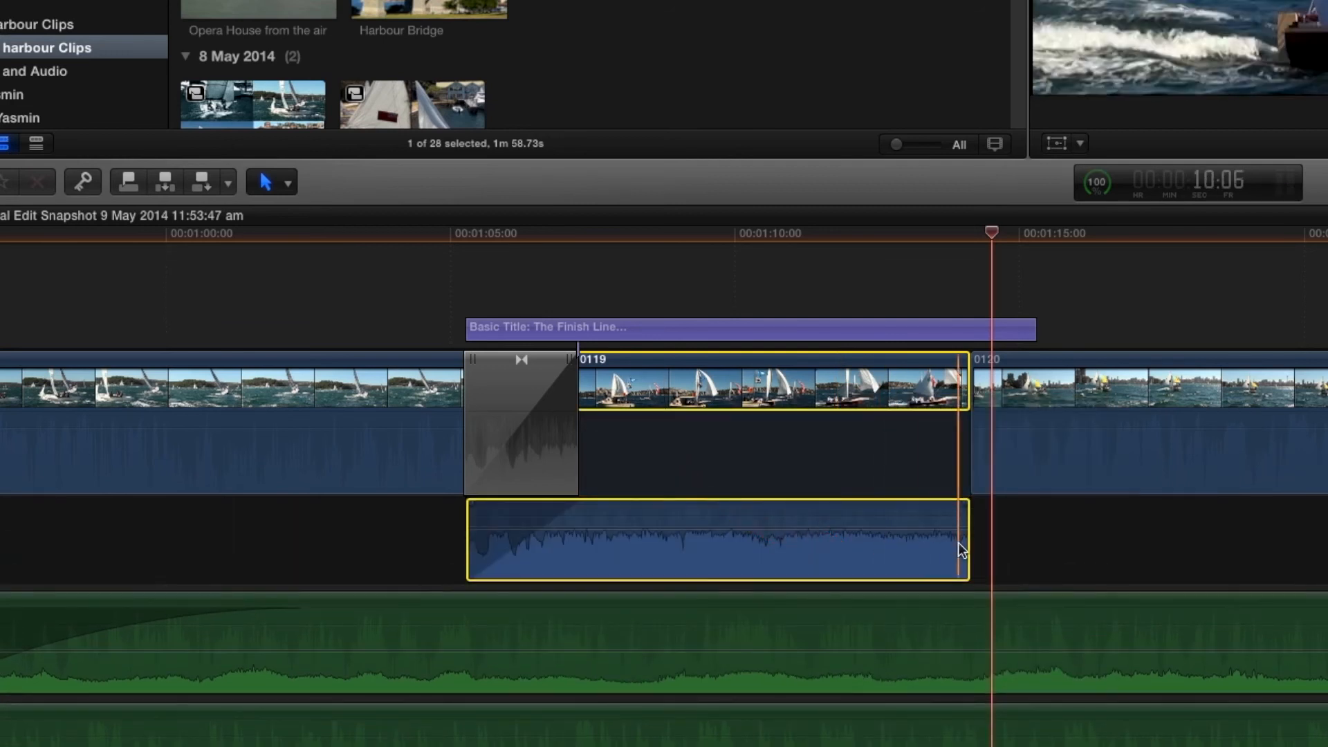
{"action": "left_click_drag", "start_coordinate": [965, 547], "coordinate": [1049, 544]}
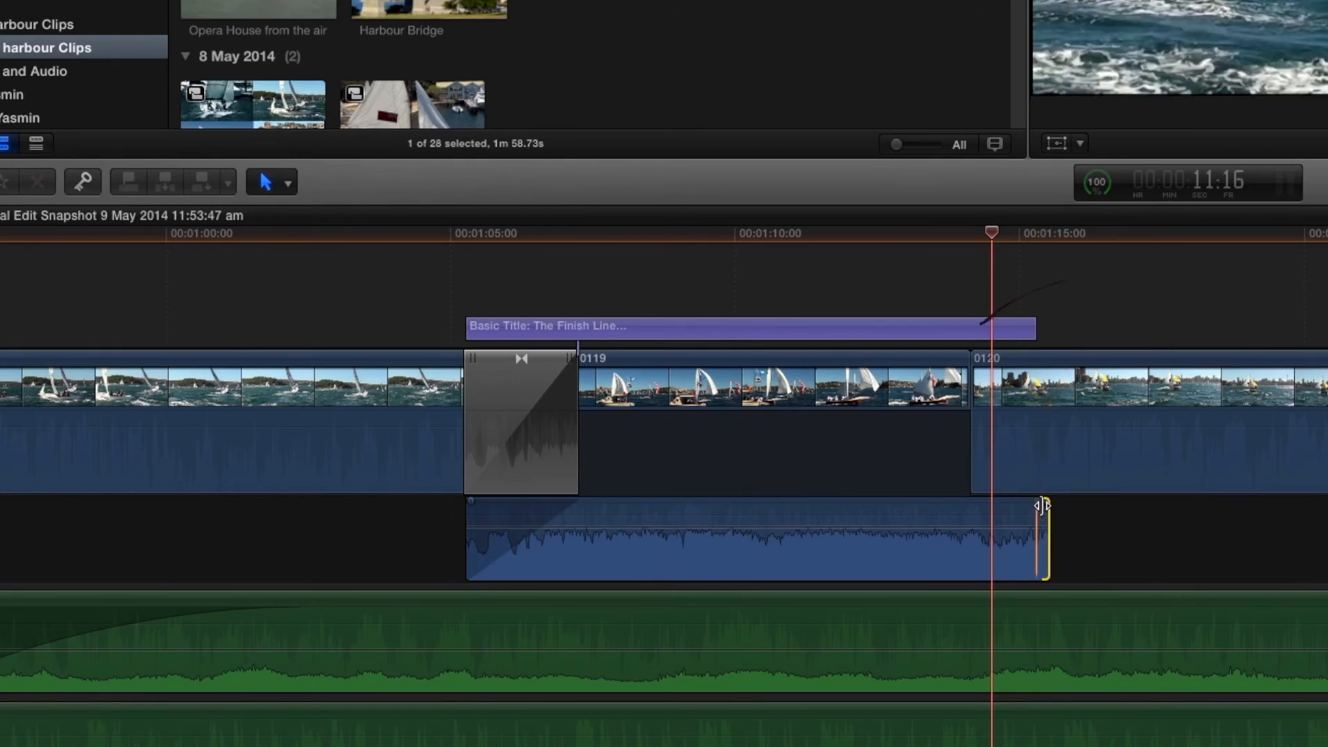
- Fade out the end of clip 0119's audio, starting just before the cut to clip 0120, and play from before the transition
{"action": "left_click_drag", "start_coordinate": [1043, 505], "coordinate": [941, 512]}
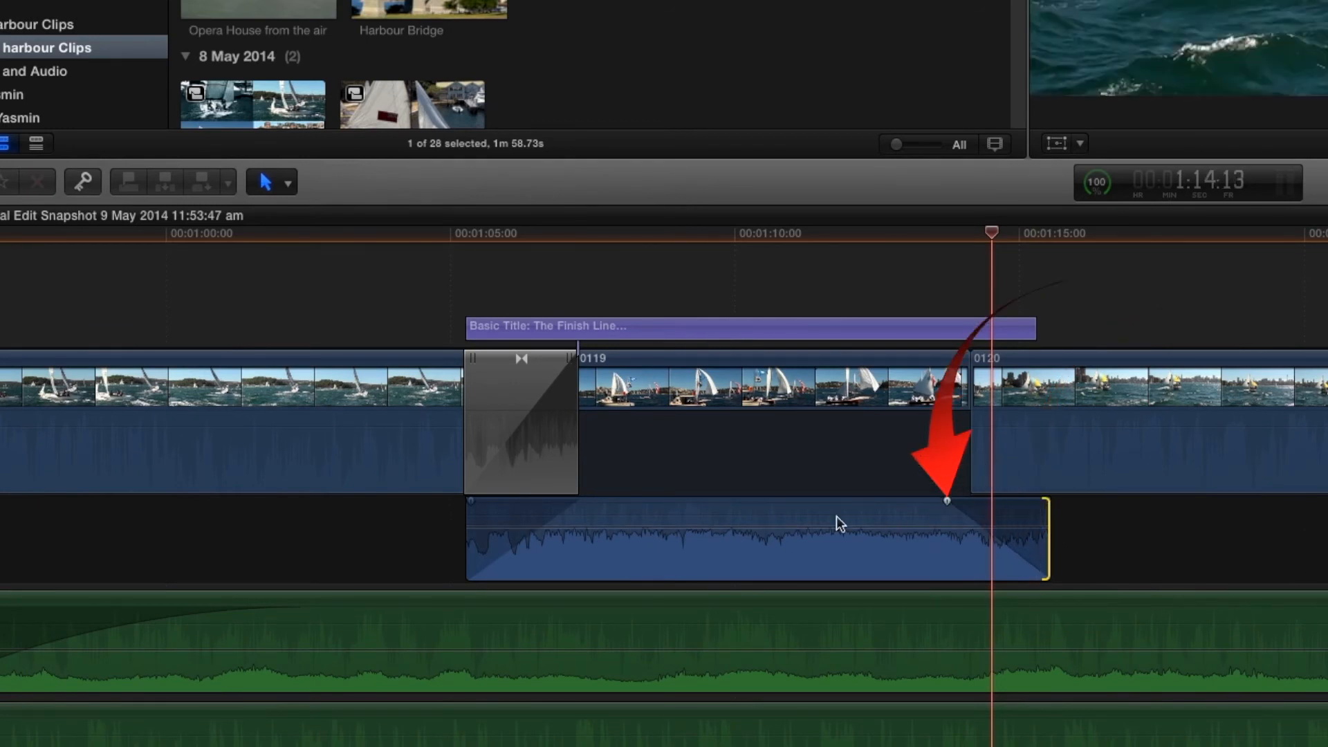
{"action": "left_click", "coordinate": [418, 234]}
{"action": "key", "text": "space"}
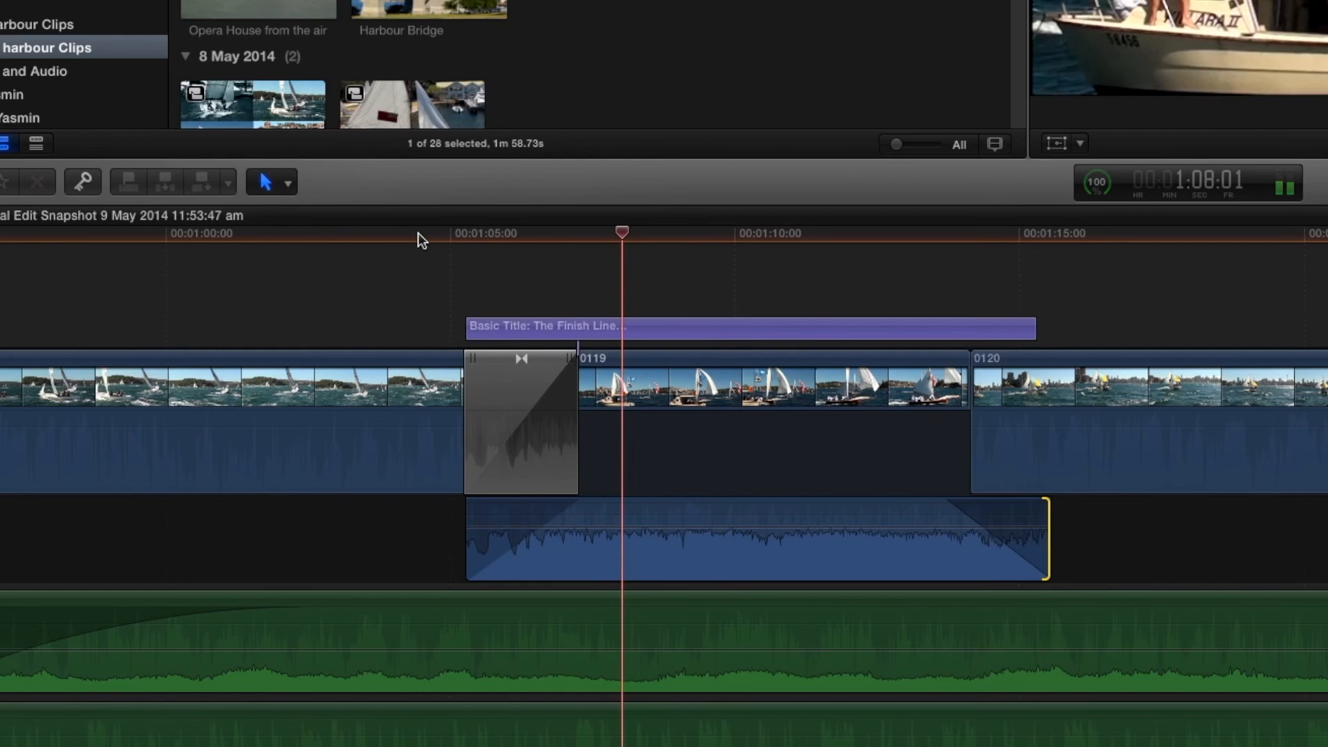
{"action": "key", "text": "space"}
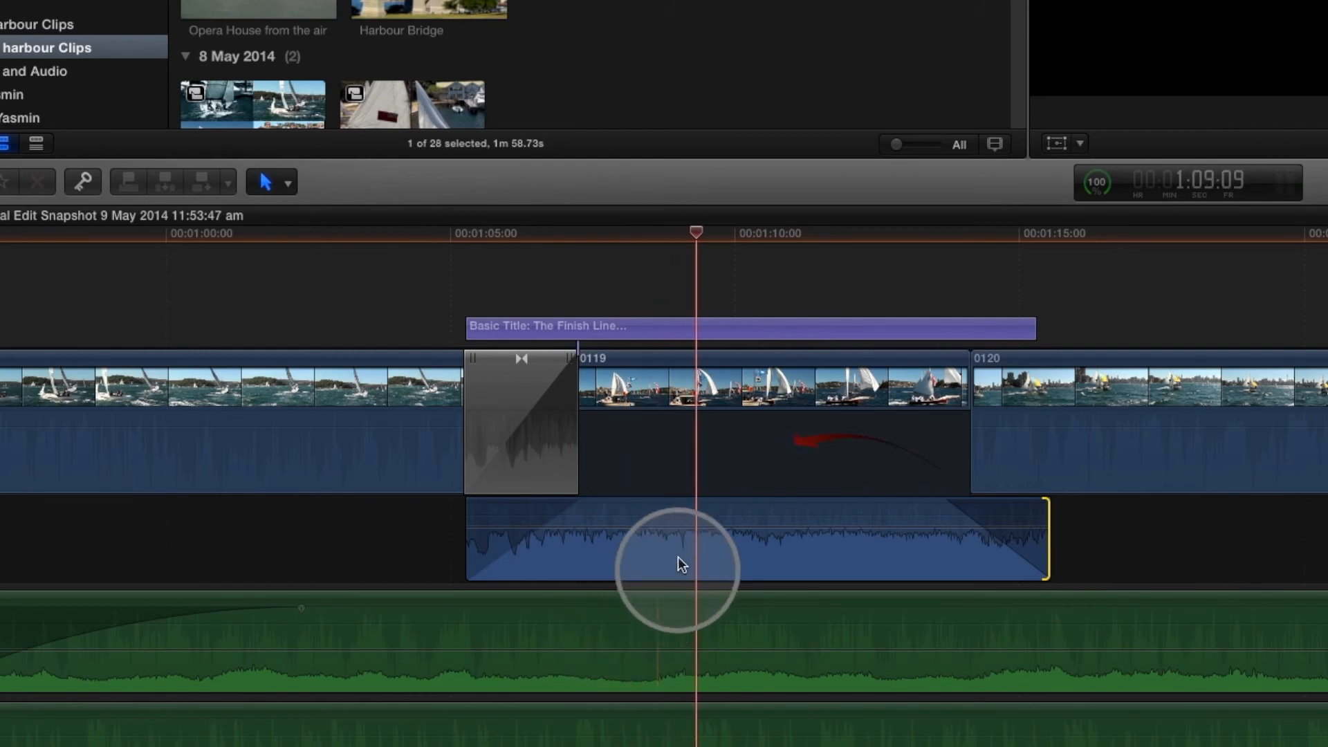
- Set the audio level of clip 0119 to about -9 dB and play through the clip to check it
{"action": "left_click_drag", "start_coordinate": [691, 529], "coordinate": [691, 531]}
{"action": "key", "text": "space"}
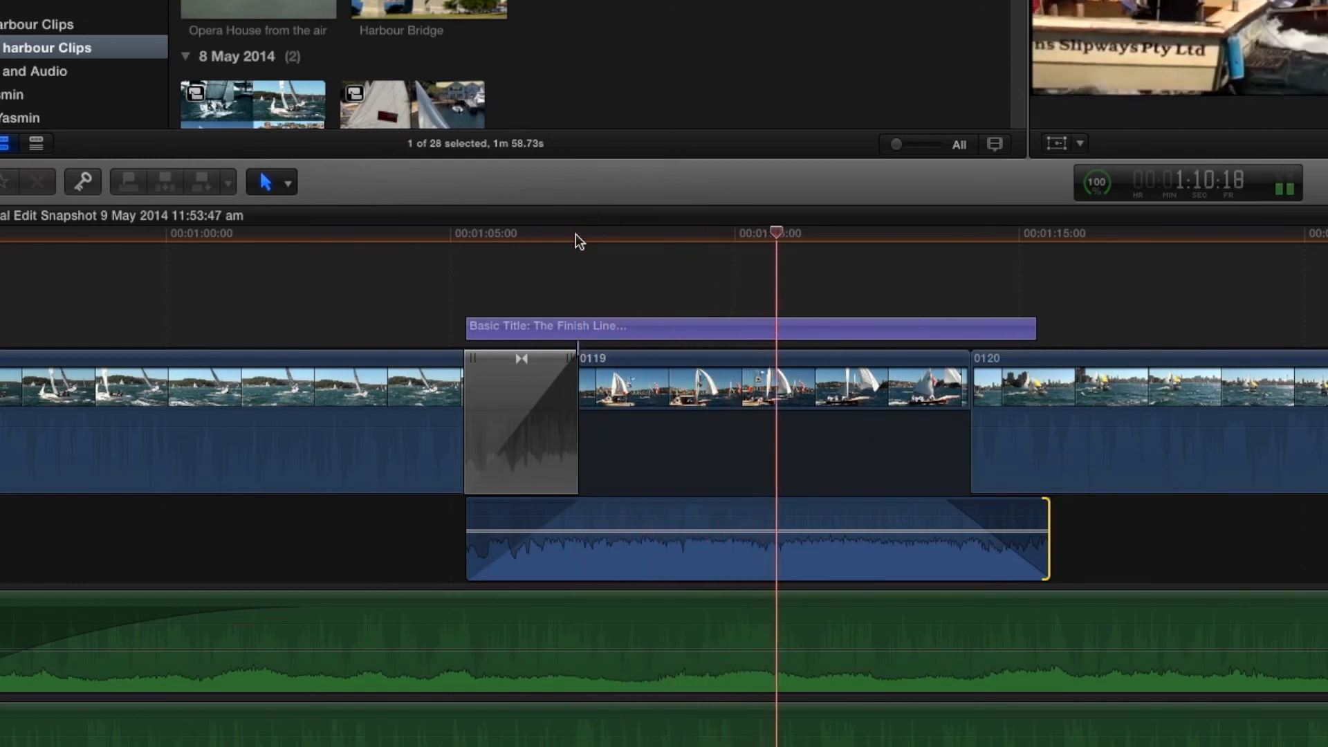
{"action": "key", "text": "space"}
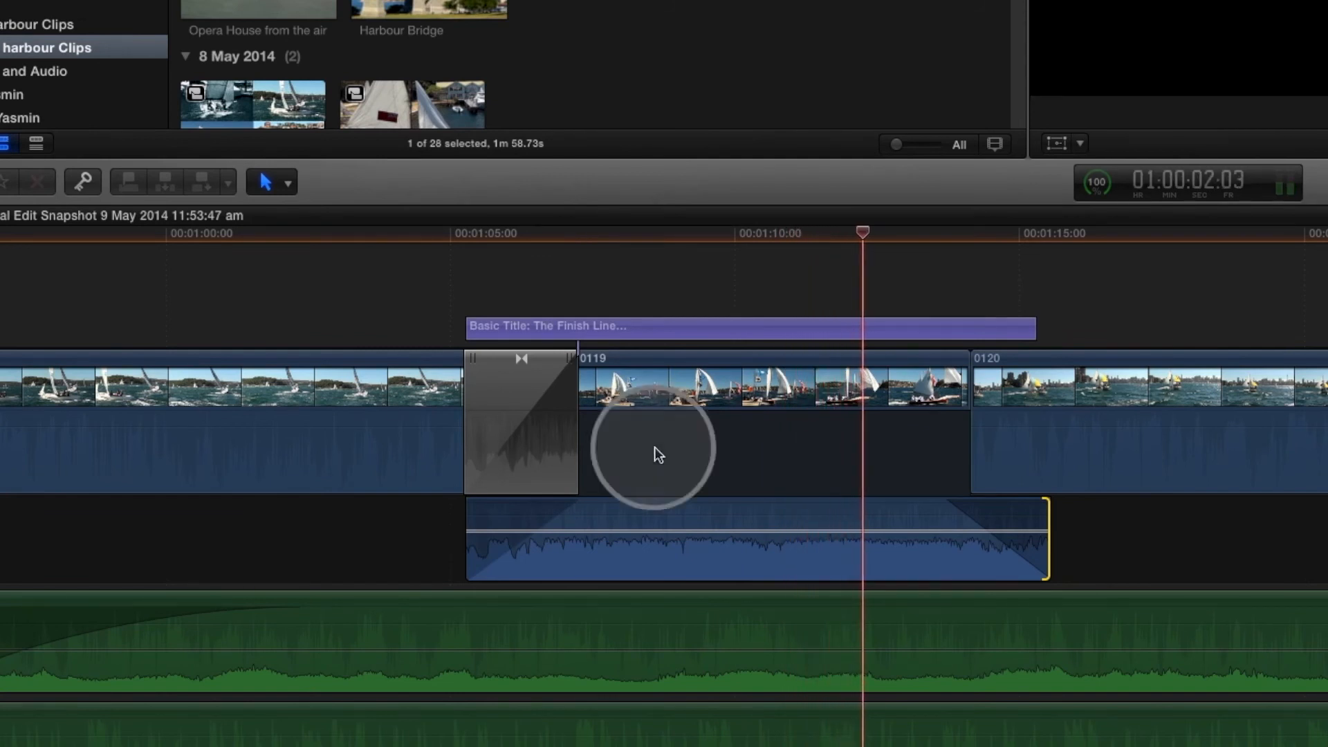
{"action": "left_click", "coordinate": [703, 242]}
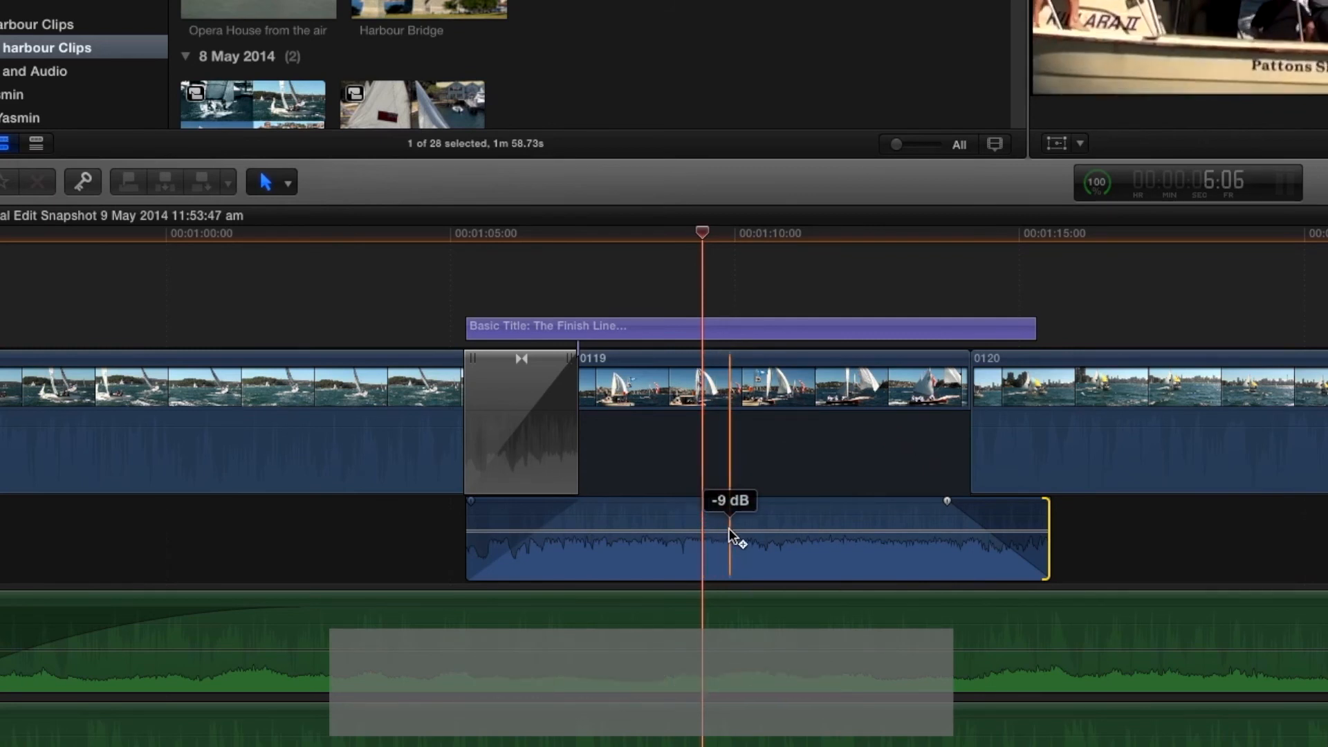
- Keyframe clip 0119's audio to stay low until about 1:09 and ramp up to full level by about 1:10:15
{"action": "left_click", "coordinate": [729, 531], "text": "alt"}
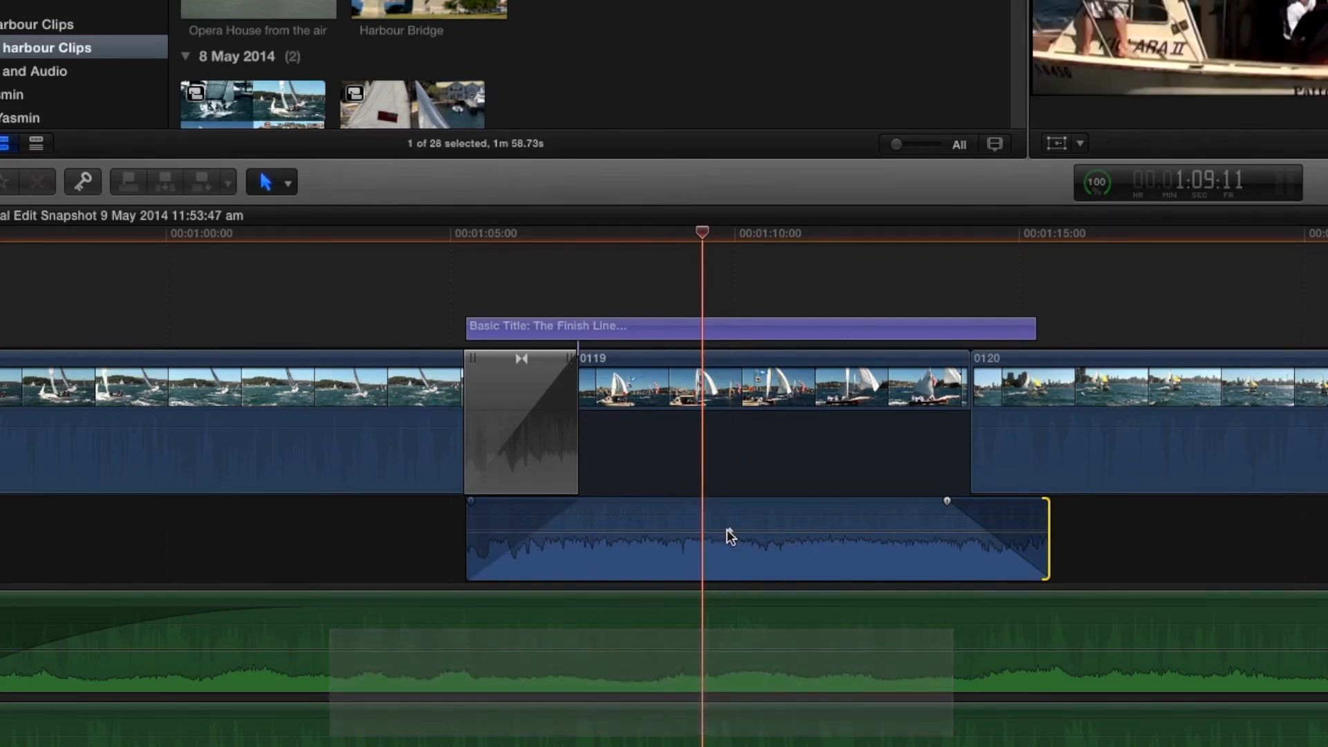
{"action": "left_click", "coordinate": [688, 532], "text": "alt"}
{"action": "mouse_move", "coordinate": [688, 531]}
{"action": "left_mouse_down"}
{"action": "mouse_move", "coordinate": [688, 563]}
{"action": "mouse_move", "coordinate": [730, 532]}
{"action": "mouse_move", "coordinate": [768, 532]}
{"action": "left_mouse_up"}
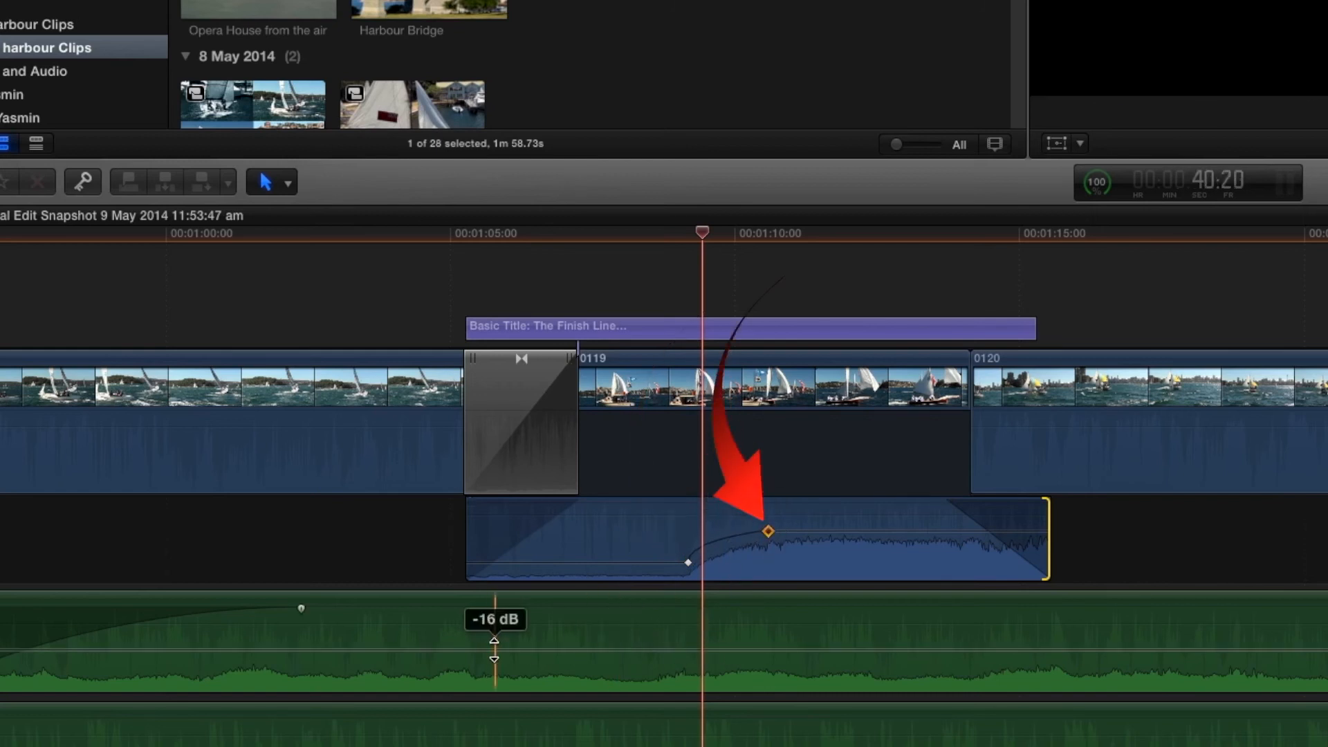
- Add four keyframes to the Ocean track around clip 0119, lower the level between them, and start the rise back earlier, under clip 0120's start
{"action": "left_click", "coordinate": [622, 650], "text": "alt"}
{"action": "left_click", "coordinate": [696, 650], "text": "alt"}
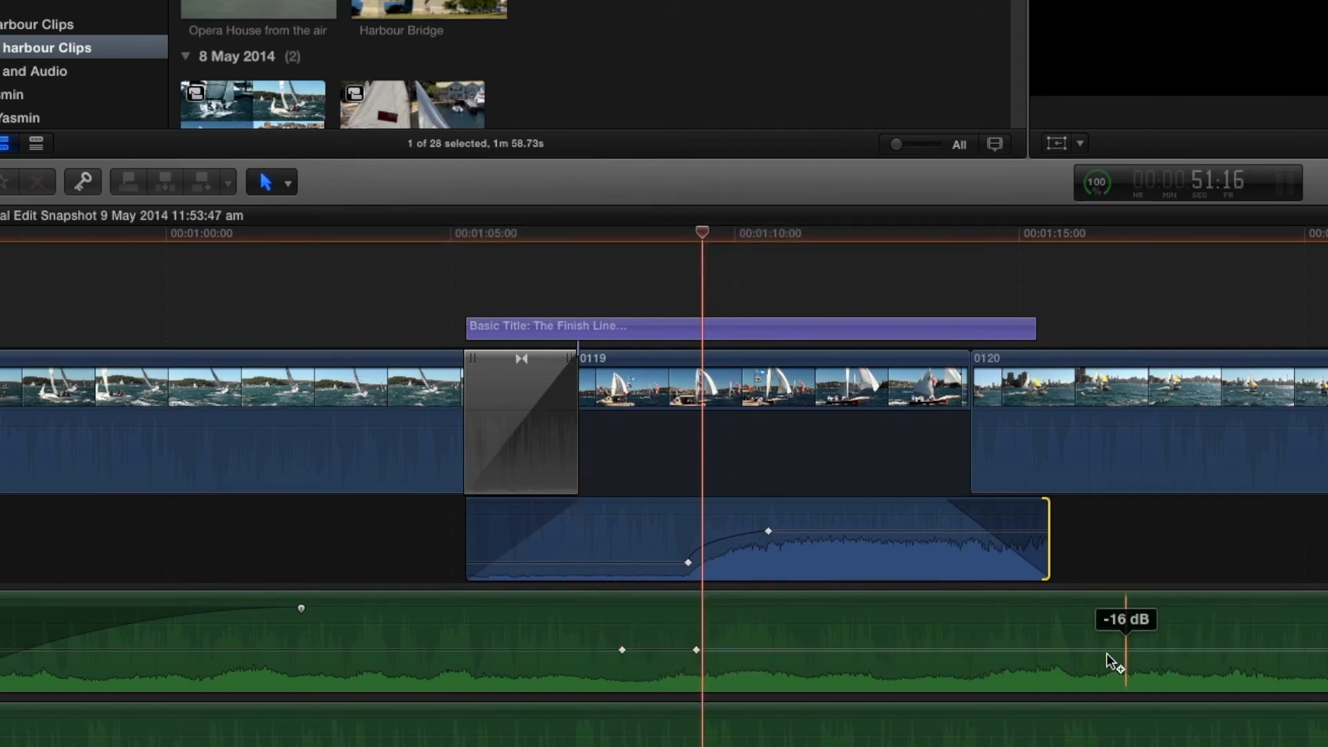
{"action": "left_click", "coordinate": [1051, 648], "text": "alt"}
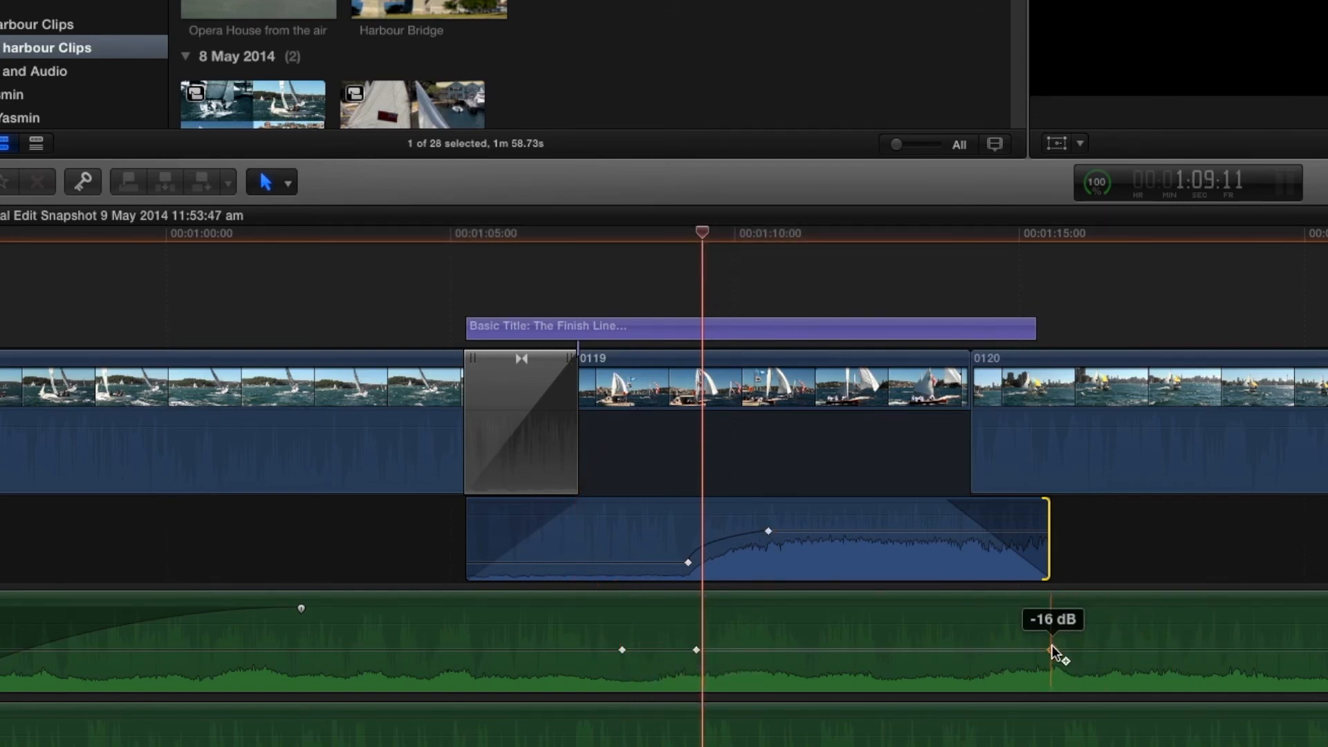
{"action": "left_click", "coordinate": [1115, 650], "text": "alt"}
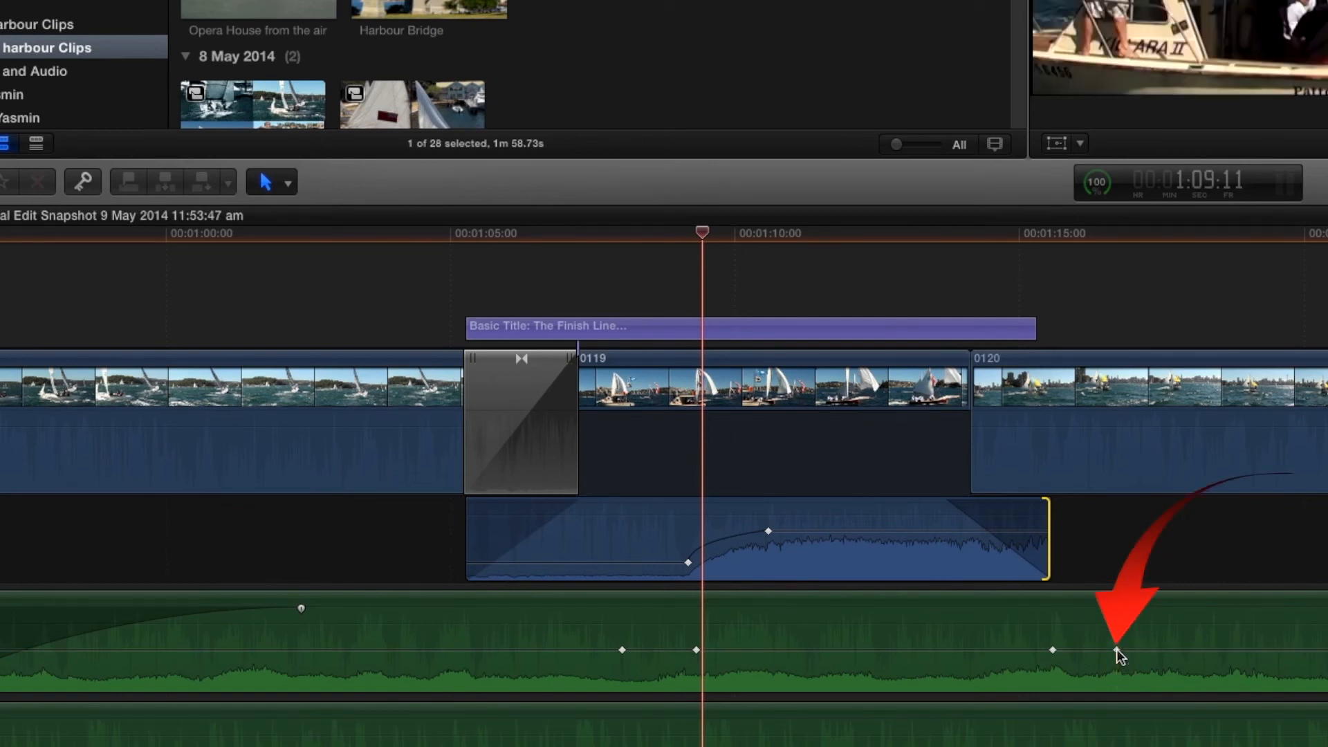
{"action": "left_click_drag", "start_coordinate": [964, 650], "coordinate": [961, 665]}
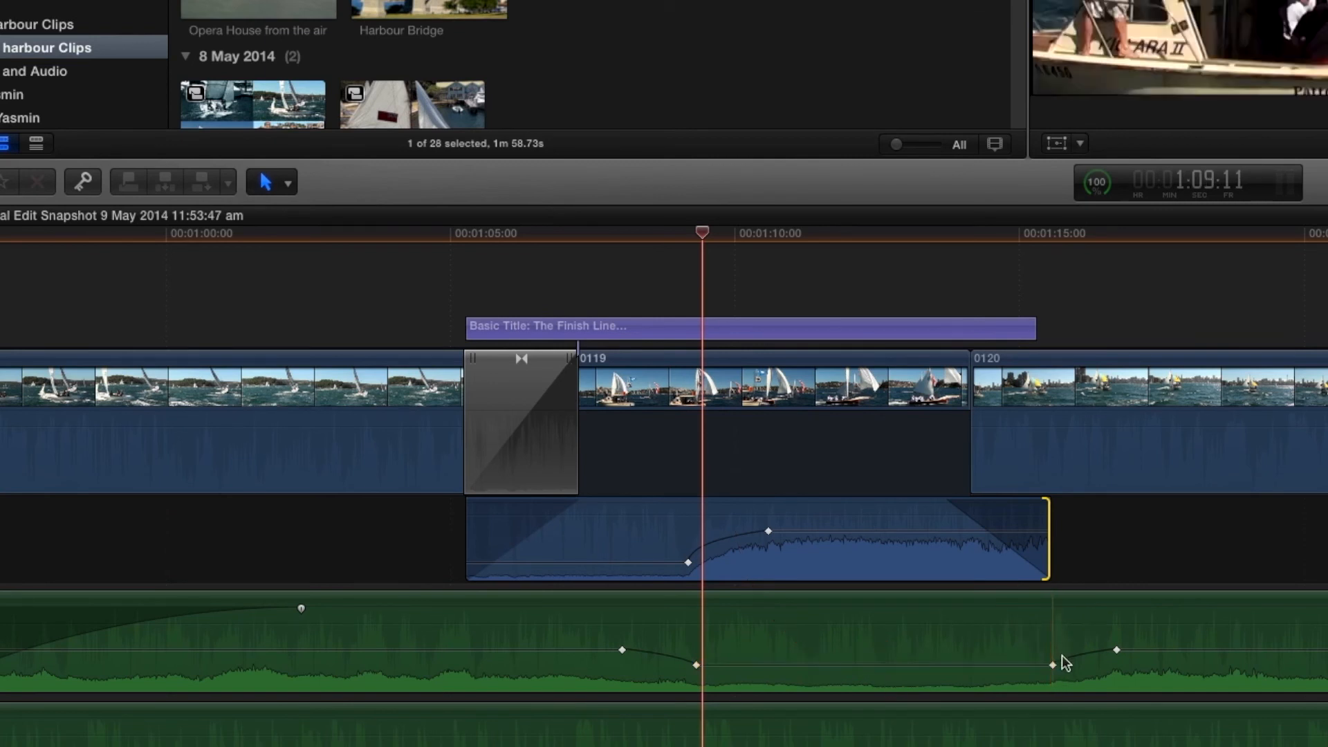
{"action": "left_click_drag", "start_coordinate": [1053, 665], "coordinate": [994, 666]}
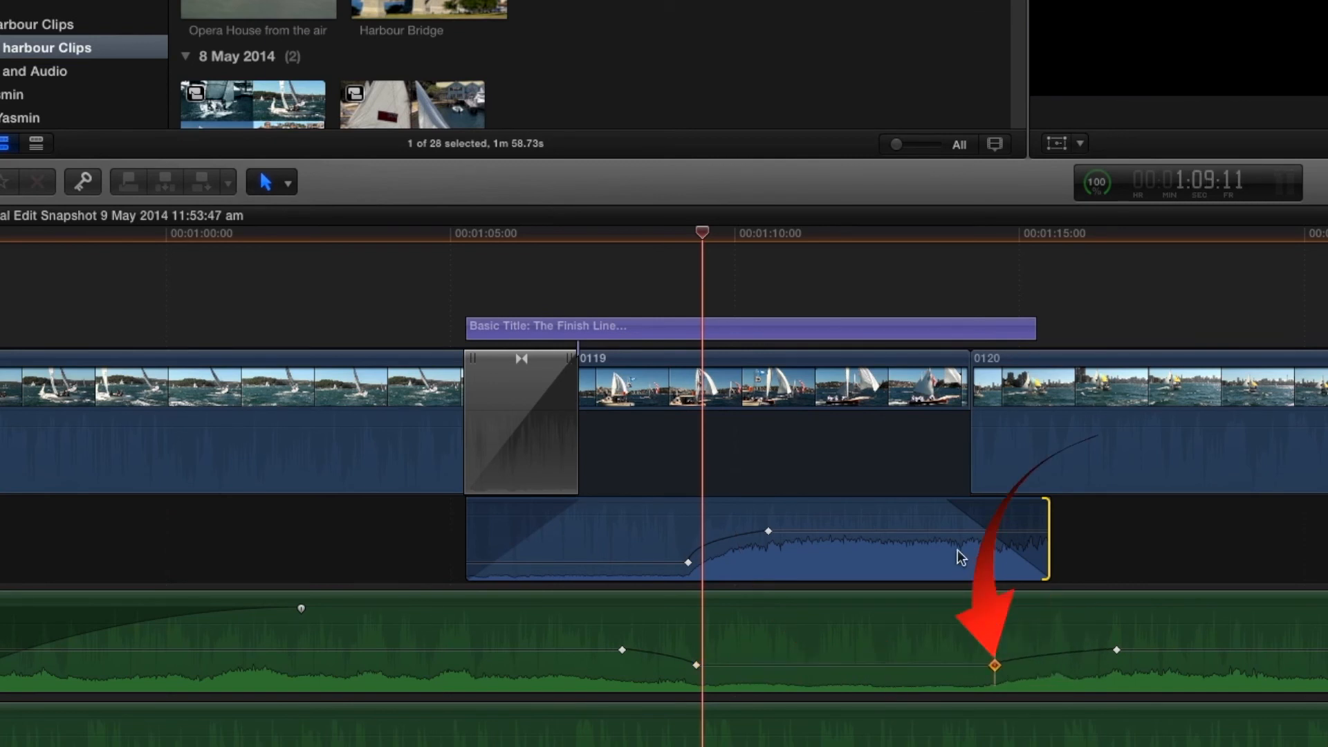
- Try the S-curve shape on the fade-out of clip 0119's audio, and settle on +3dB
{"action": "right_click", "coordinate": [947, 501]}
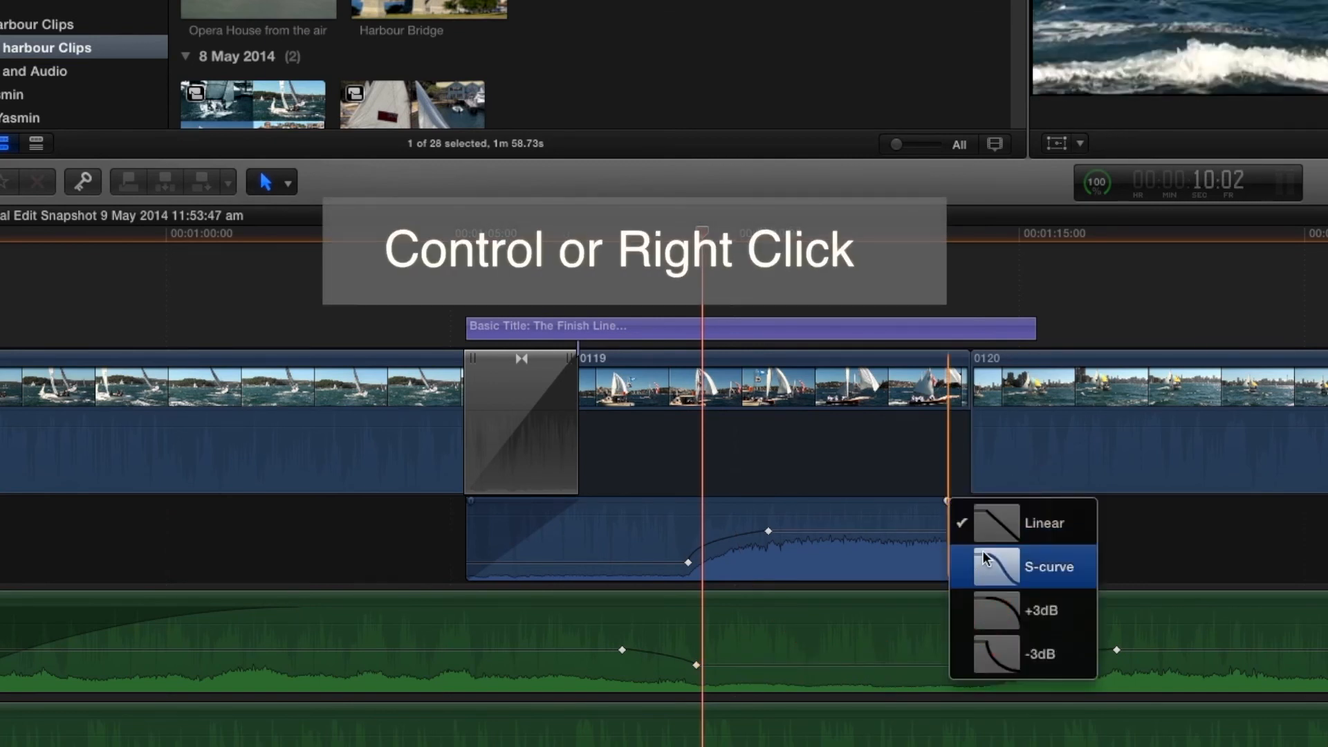
{"action": "left_click", "coordinate": [987, 565]}
{"action": "left_click", "coordinate": [946, 499]}
{"action": "right_click", "coordinate": [946, 499]}
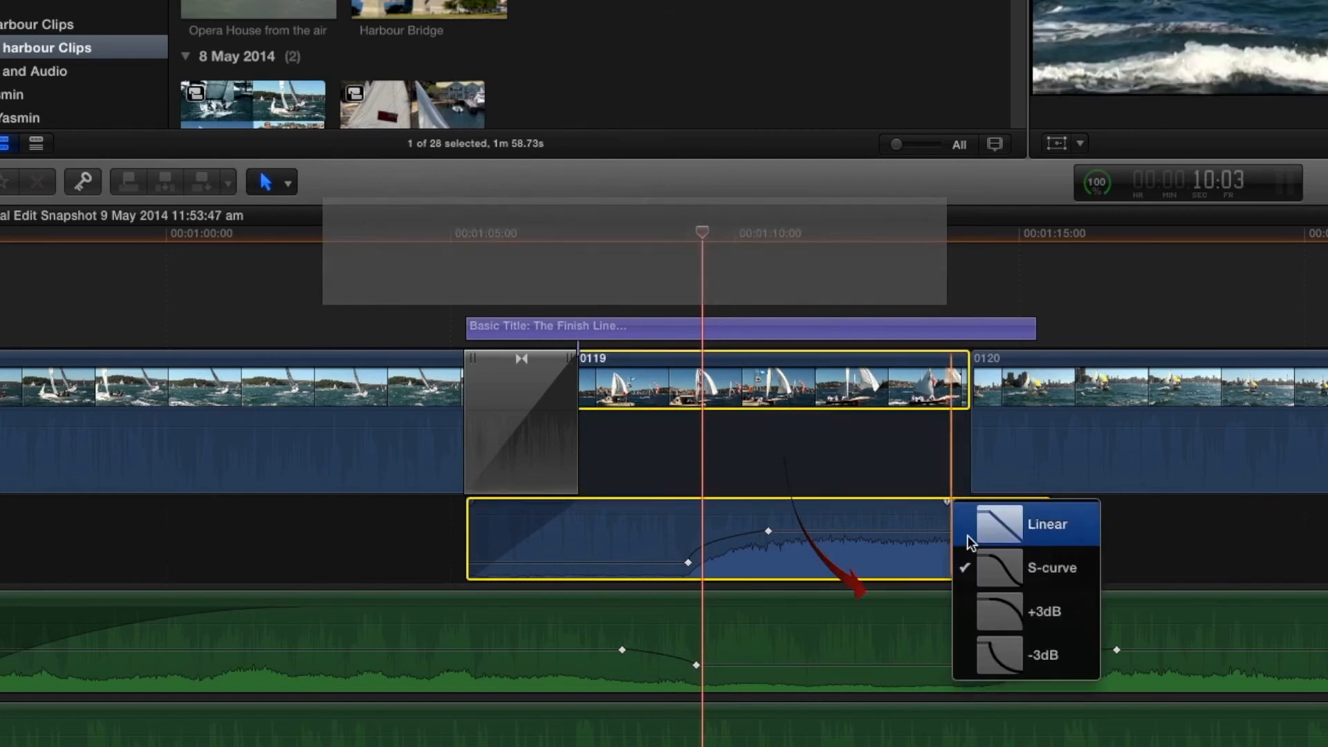
{"action": "left_click", "coordinate": [995, 609]}
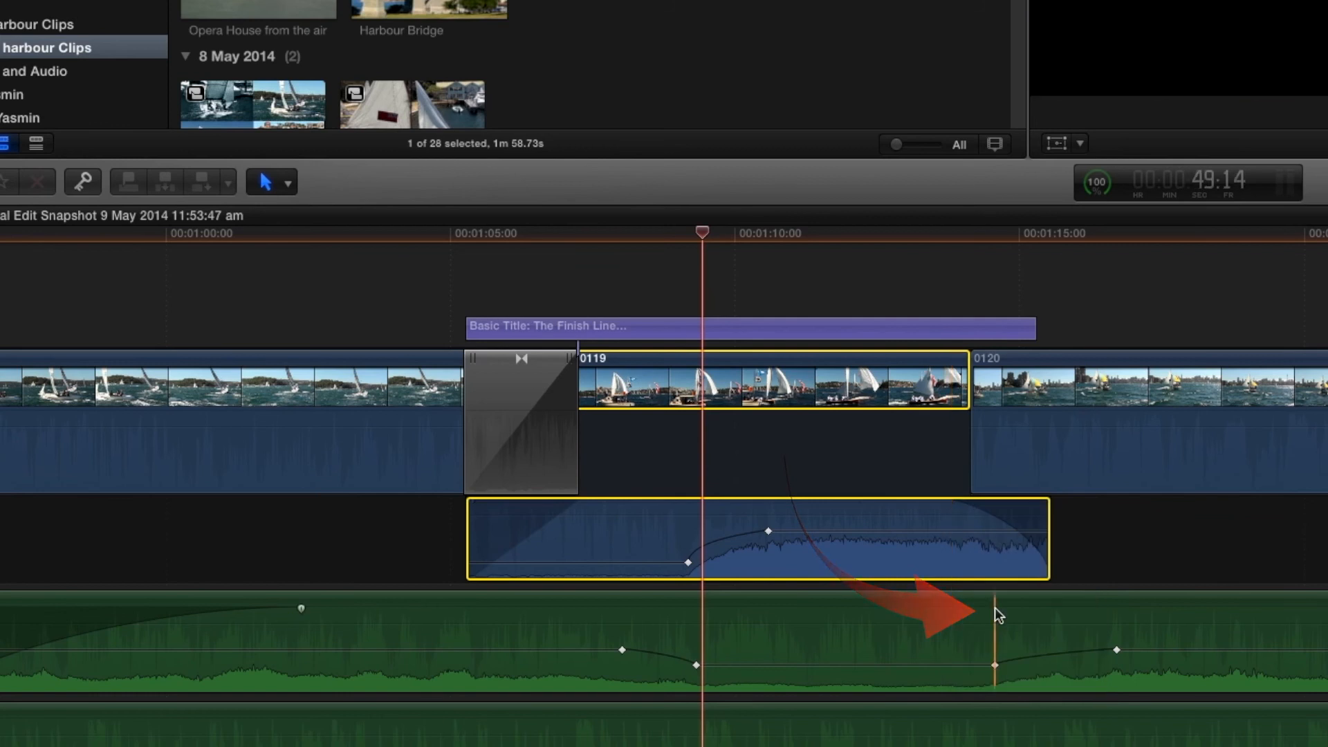
- Add four keyframes to the Beach music around clip 0119's audio and lower the level between the middle two
{"action": "scroll", "coordinate": [840, 644], "scroll_direction": "down", "scroll_amount": 2}
{"action": "scroll", "coordinate": [840, 644], "scroll_direction": "down", "scroll_amount": 1}
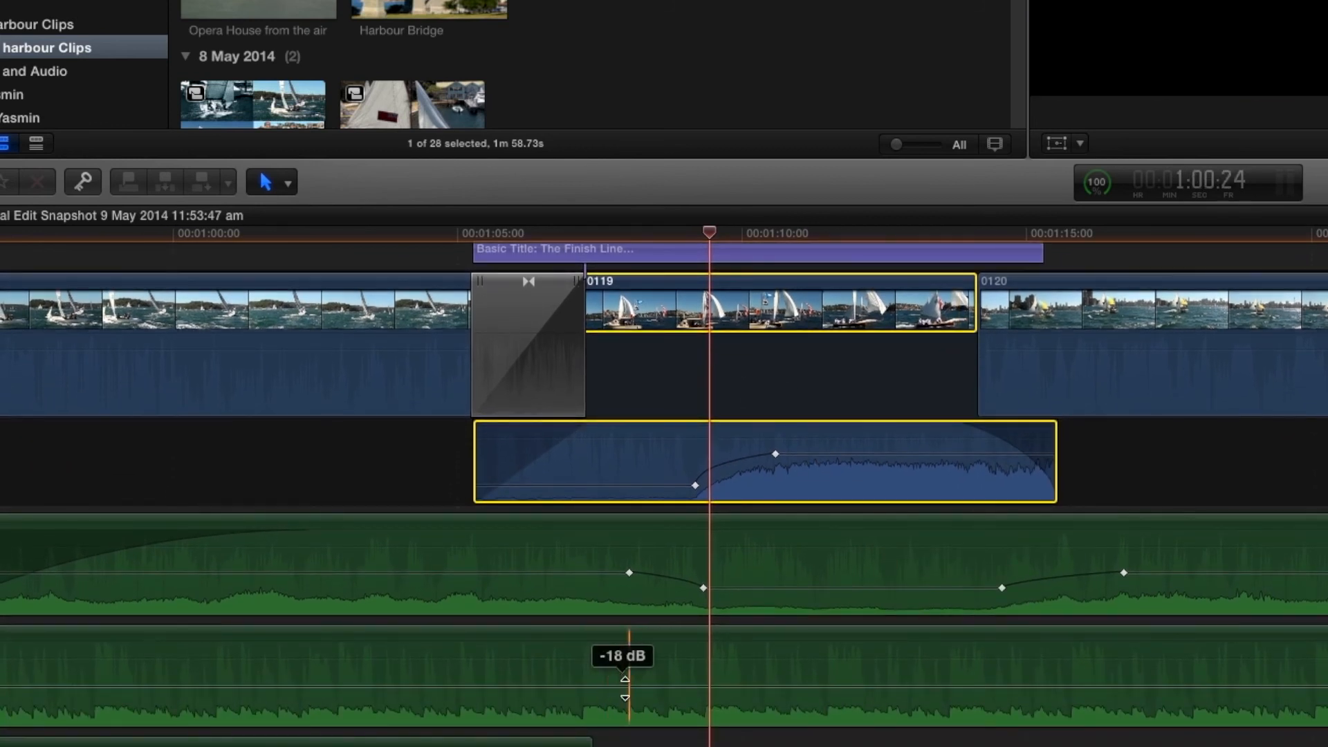
{"action": "left_click", "coordinate": [617, 686], "text": "alt"}
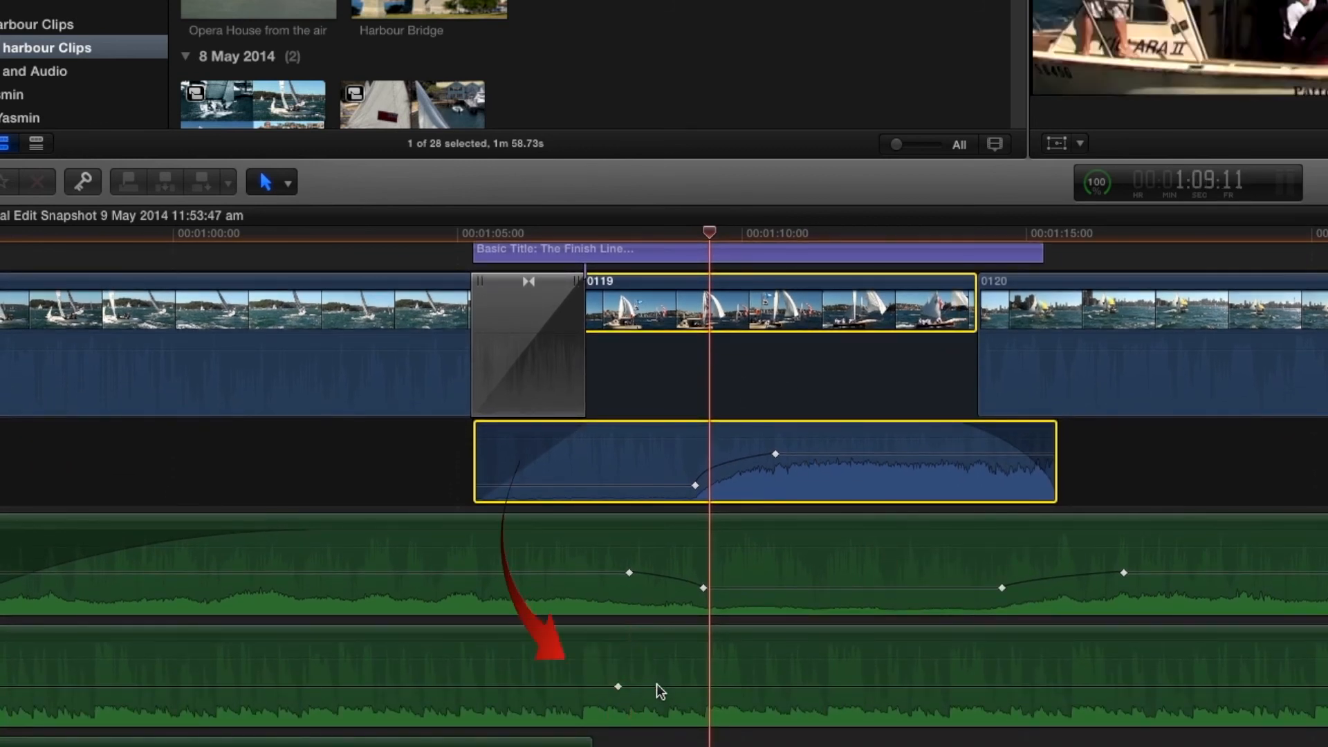
{"action": "left_click", "coordinate": [708, 686], "text": "alt"}
{"action": "left_click", "coordinate": [990, 686], "text": "alt"}
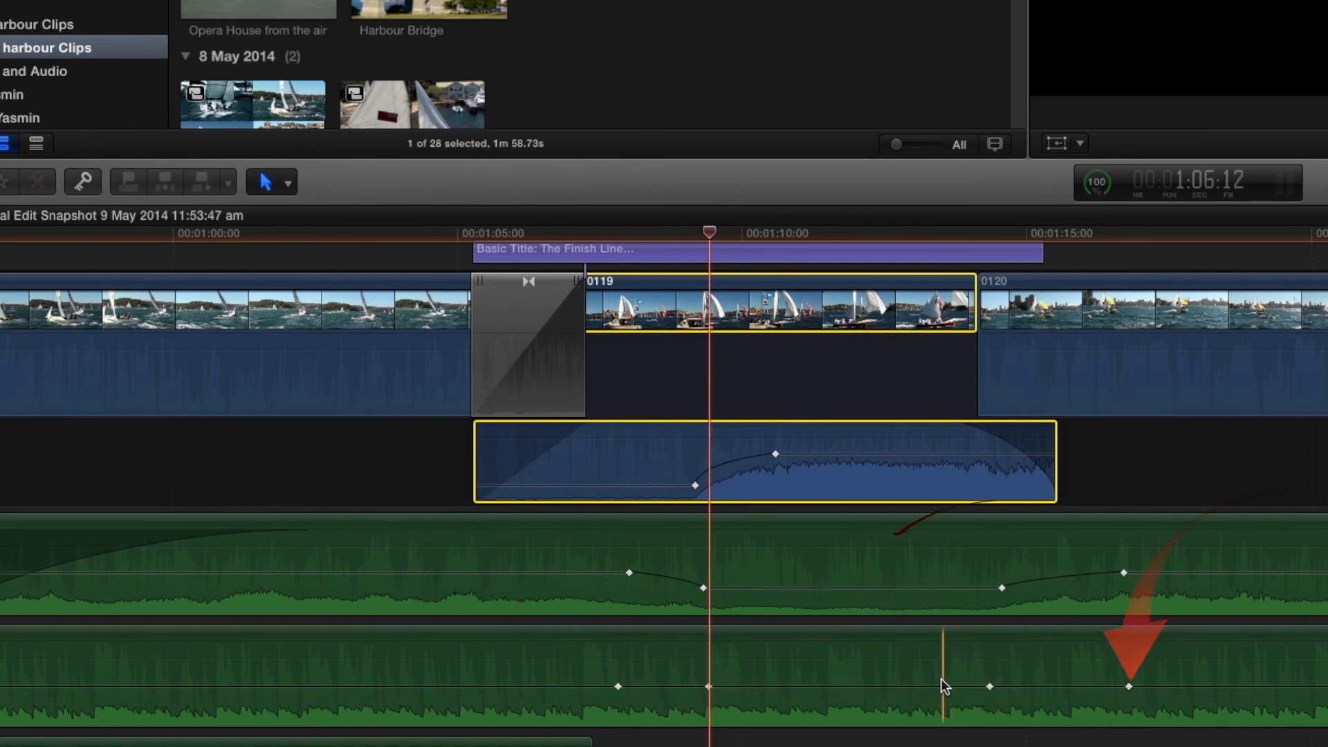
{"action": "left_click_drag", "start_coordinate": [934, 687], "coordinate": [934, 692]}
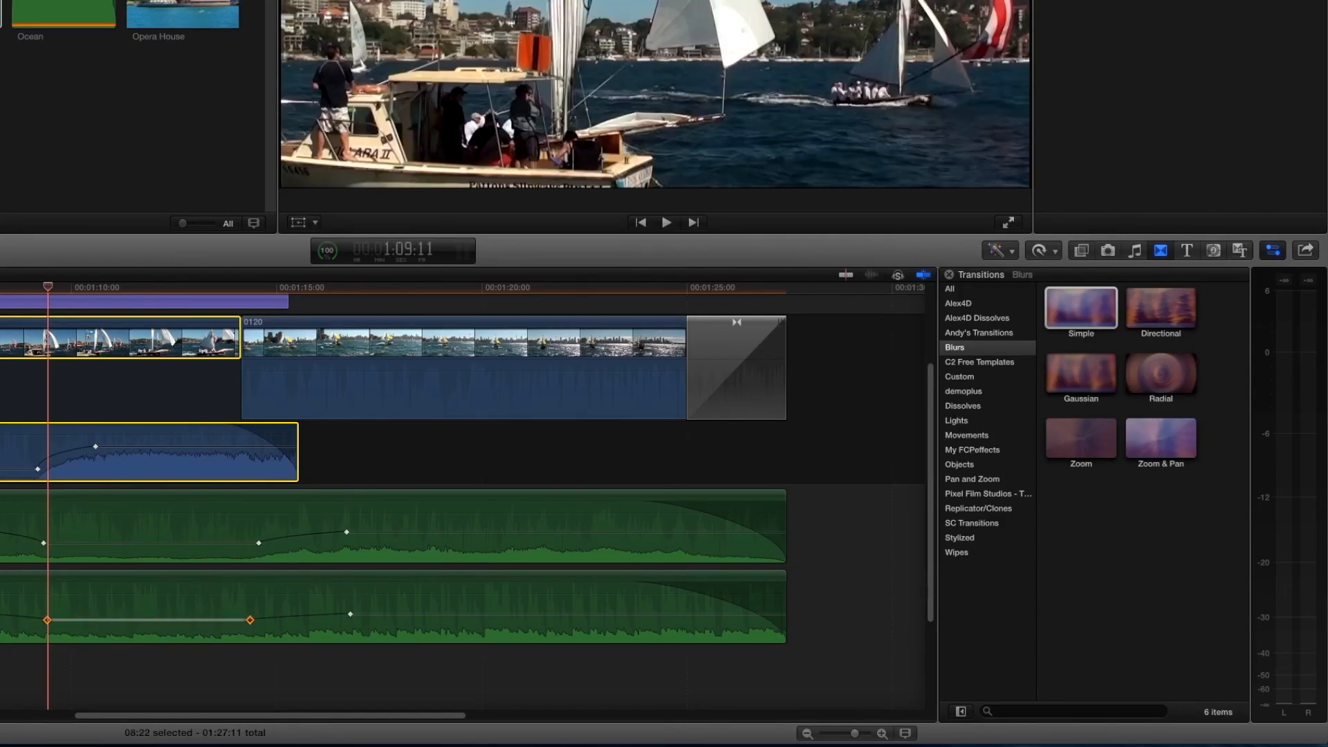
- Play from clip 0119 into clip 0120 to about 1:16 to check the lowered music against the clip audio
{"action": "key", "text": "Up"}
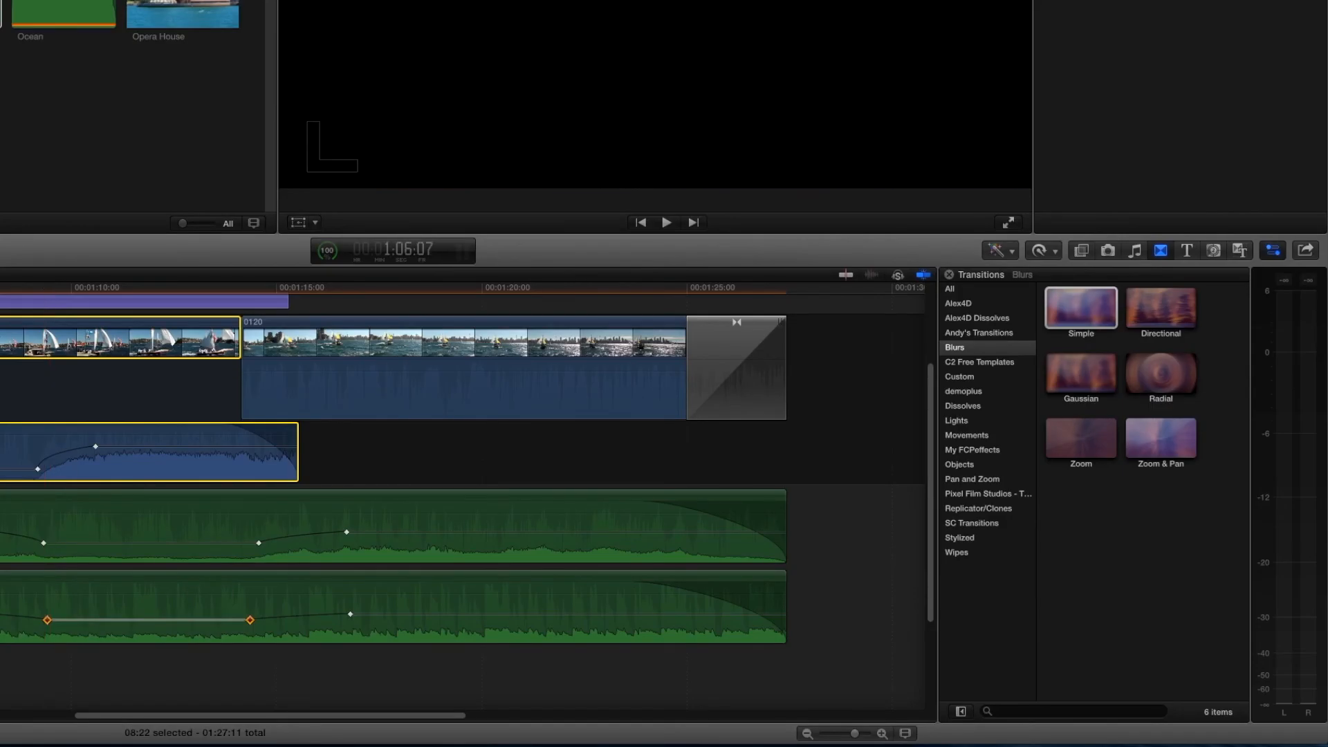
{"action": "key", "text": "space"}
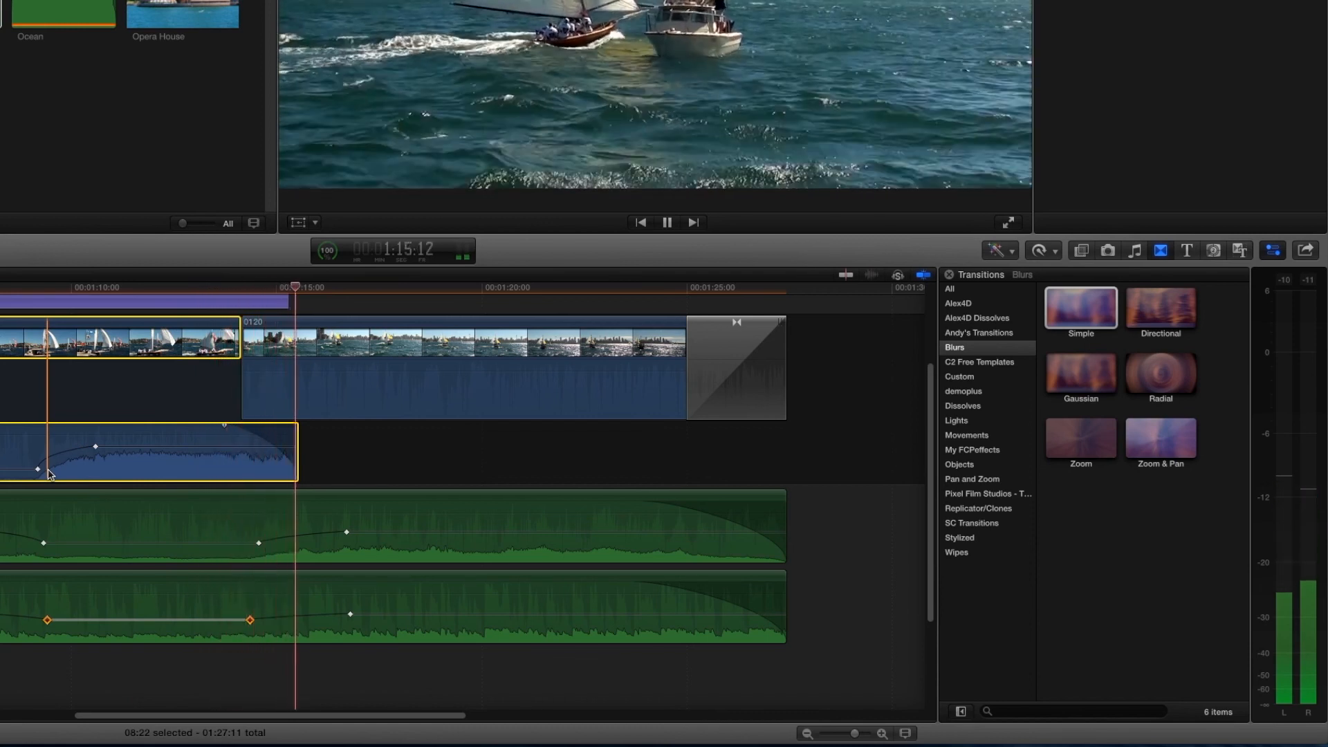
{"action": "key", "text": "space"}
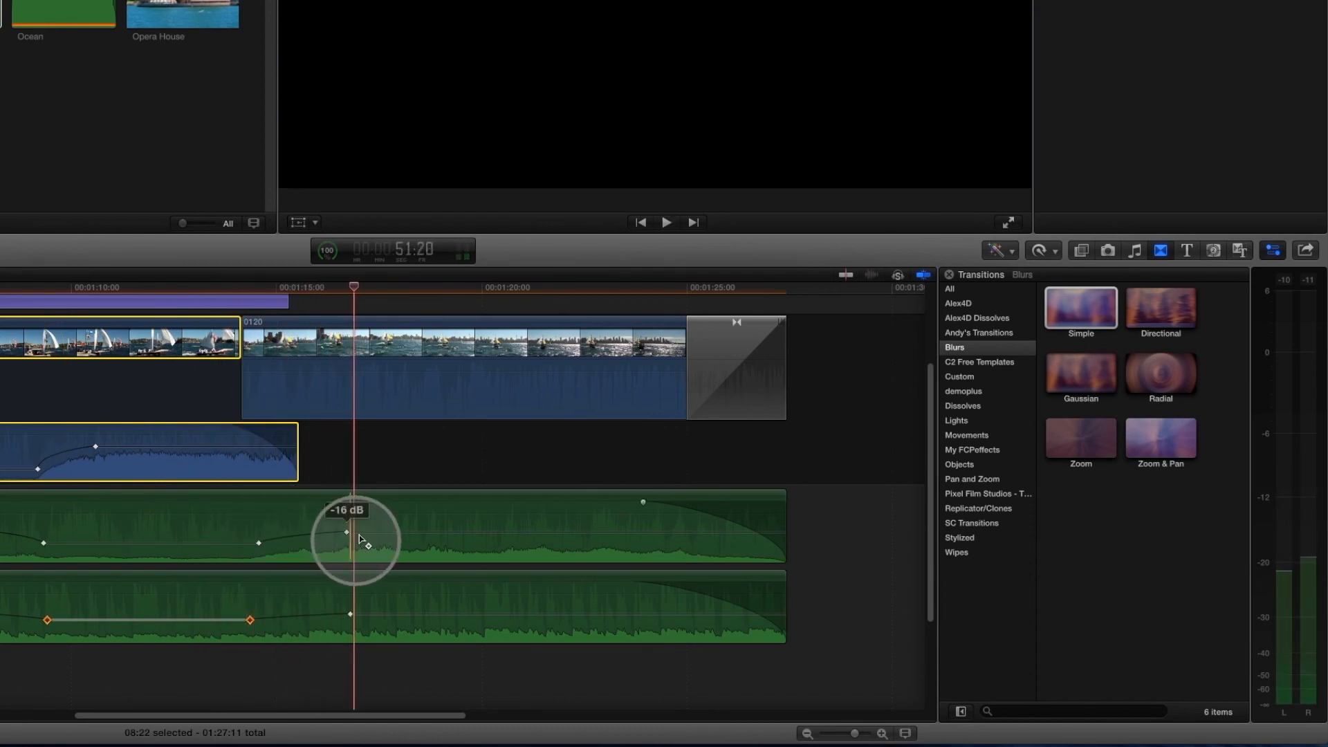
- Raise the Ocean track after its dip to about -13 dB, retime the clip 0119, Ocean and Beach keyframes for a gentler crossover, and play it
{"action": "left_click_drag", "start_coordinate": [377, 531], "coordinate": [377, 528]}
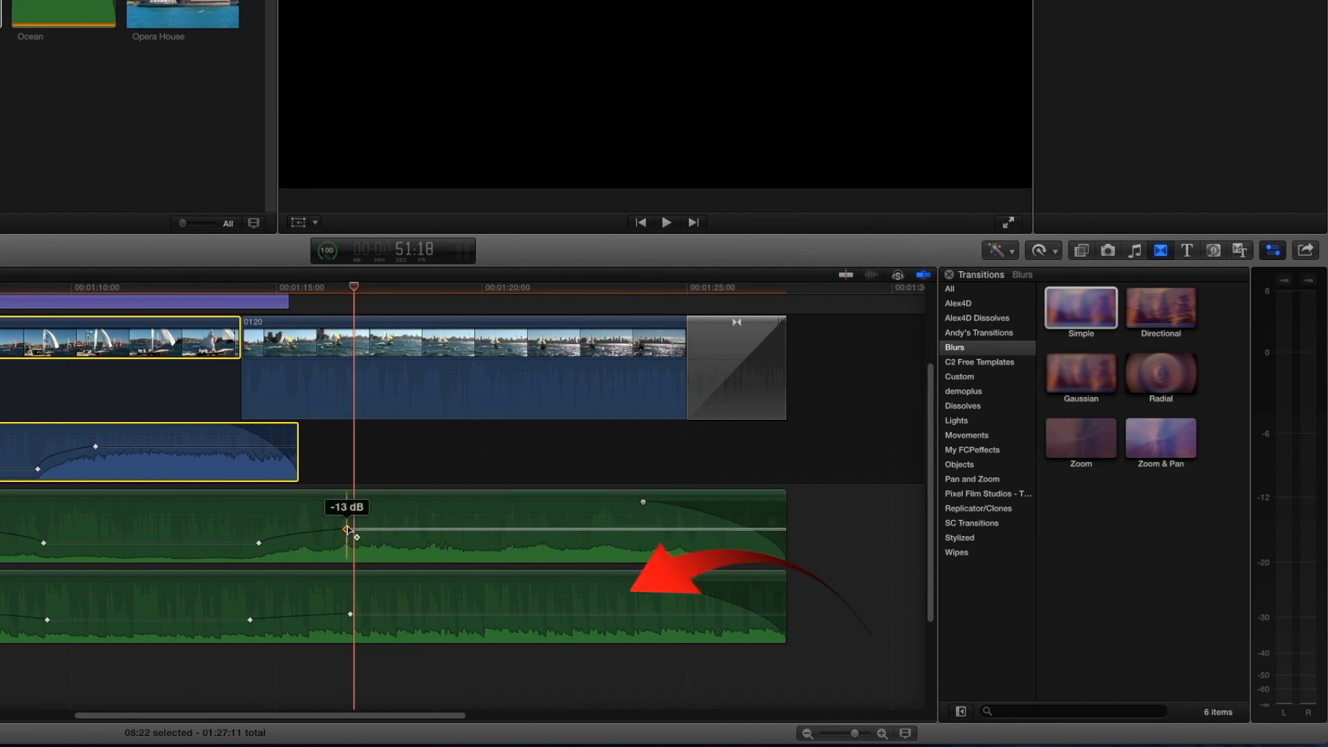
{"action": "left_click_drag", "start_coordinate": [39, 469], "coordinate": [98, 447]}
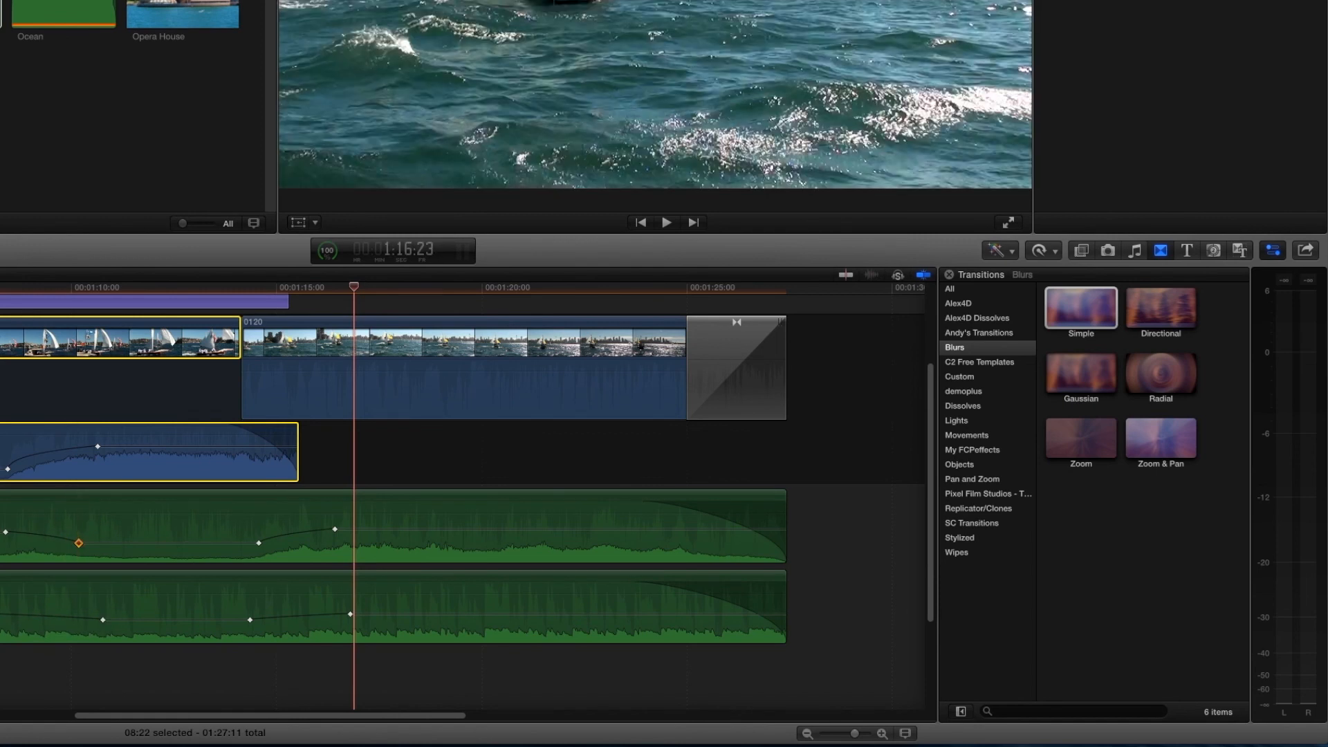
{"action": "key", "text": "space"}
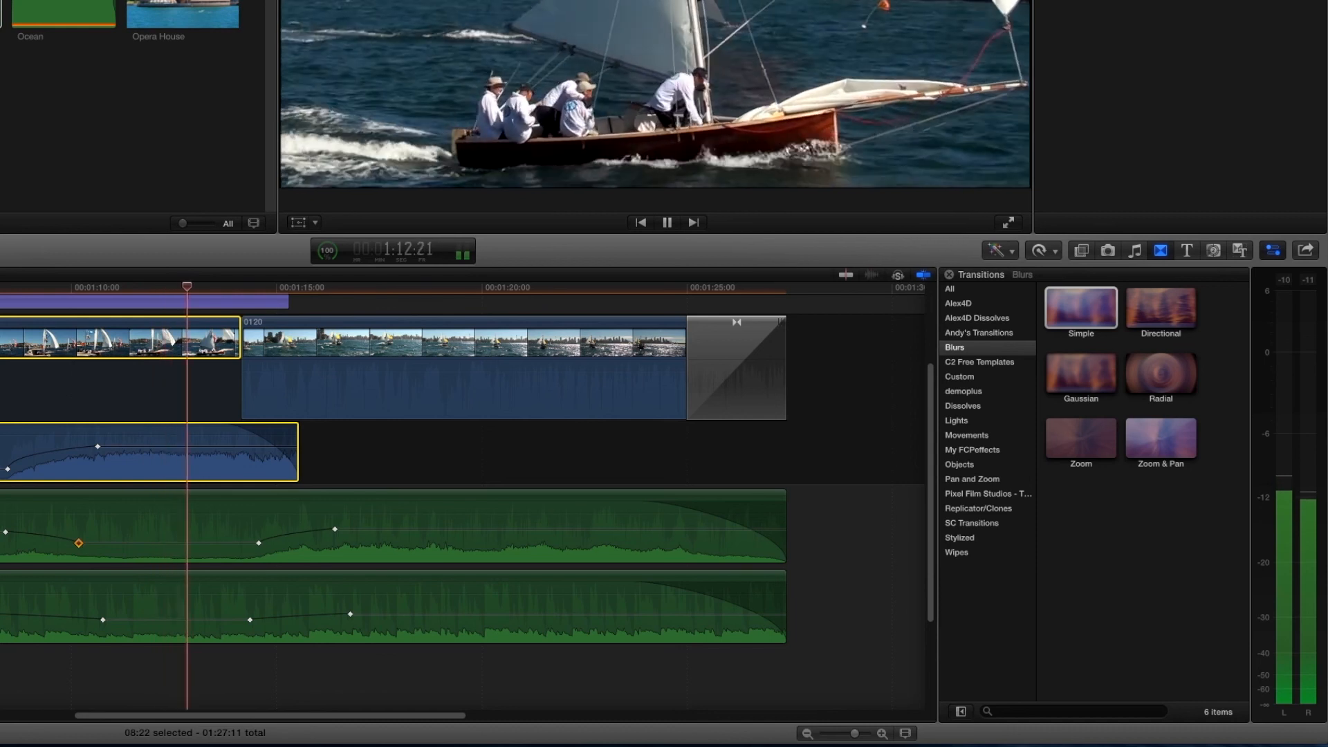
{"action": "key", "text": "space"}
{"action": "scroll", "coordinate": [462, 494], "scroll_direction": "up", "scroll_amount": 4}
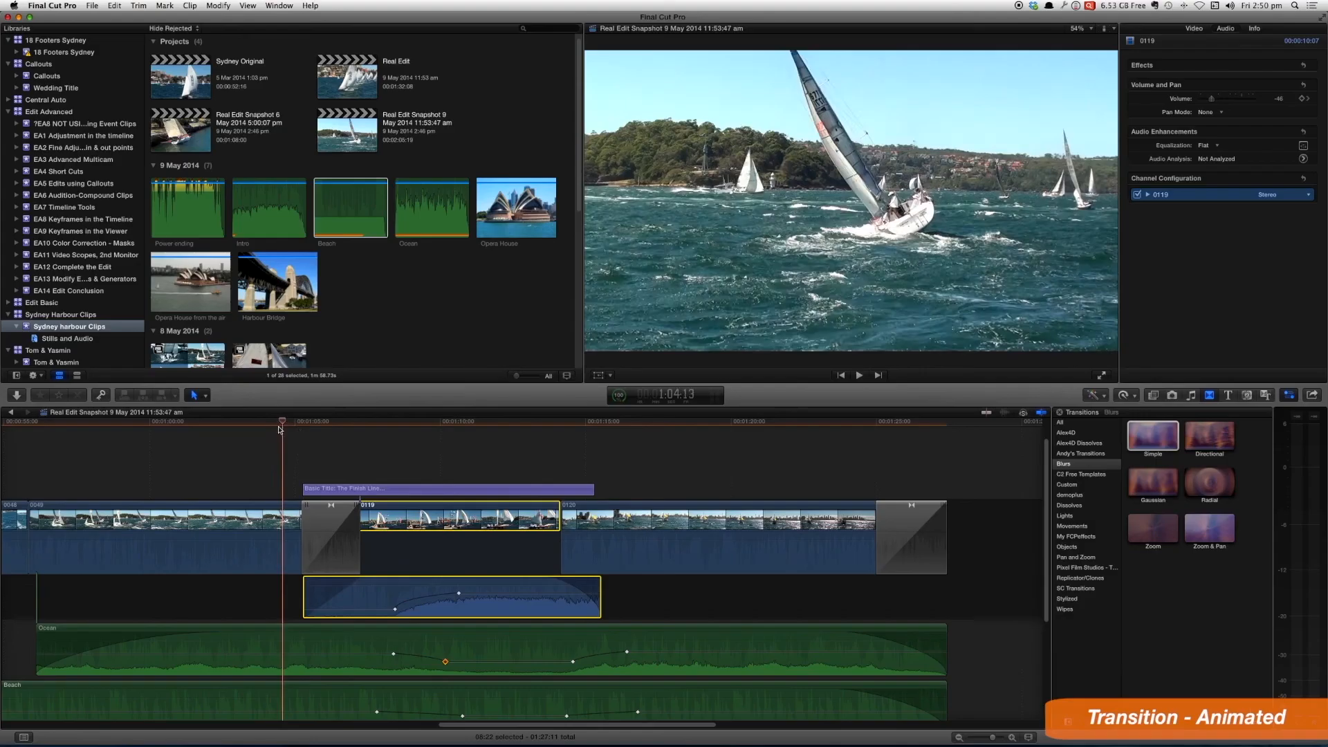
- Replace the Fade To Color transition before clip 0119 with the Up/Over theme transition and set its color to Aqua
{"action": "left_click", "coordinate": [333, 528]}
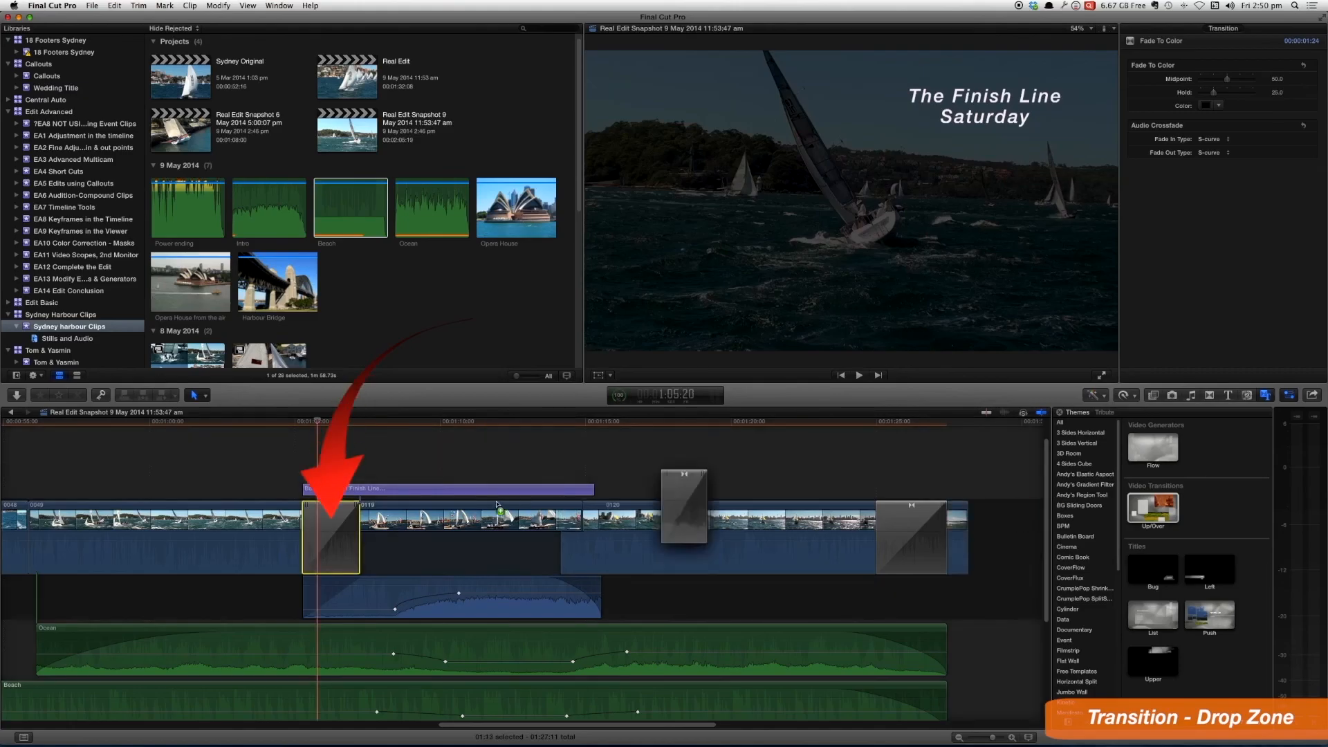
{"action": "left_click_drag", "start_coordinate": [685, 533], "coordinate": [331, 534]}
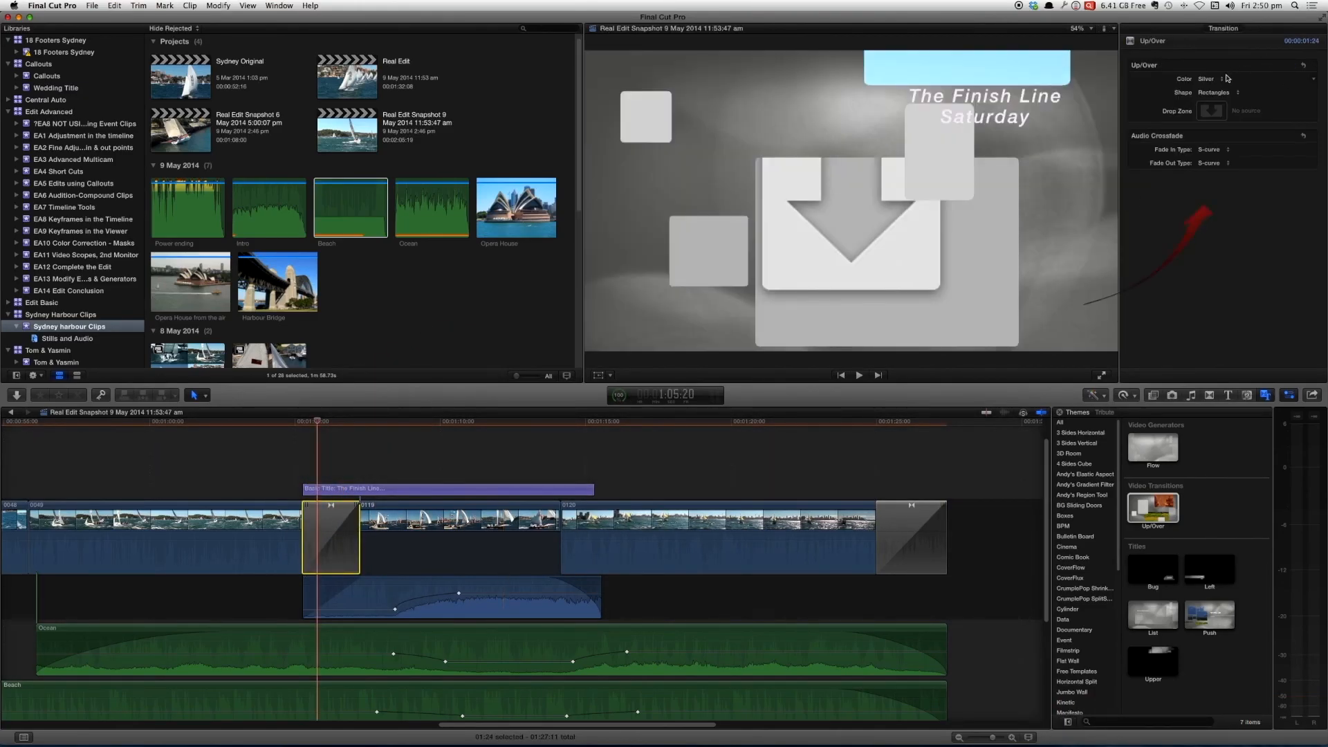
{"action": "left_click", "coordinate": [1227, 78]}
{"action": "left_click", "coordinate": [1221, 88]}
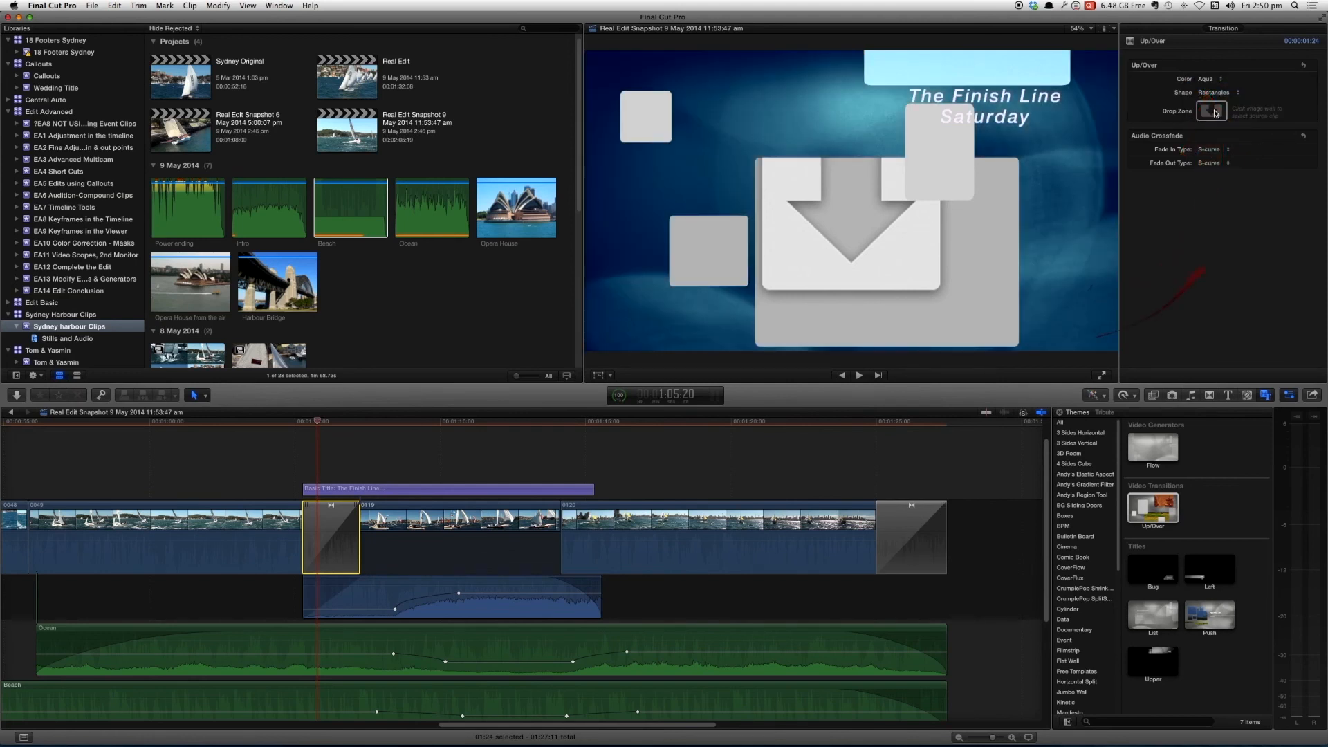
- Fill the Up/Over transition's drop zone with a frame from clip 0119, apply it, and scrub through the transition
{"action": "left_click", "coordinate": [1212, 111]}
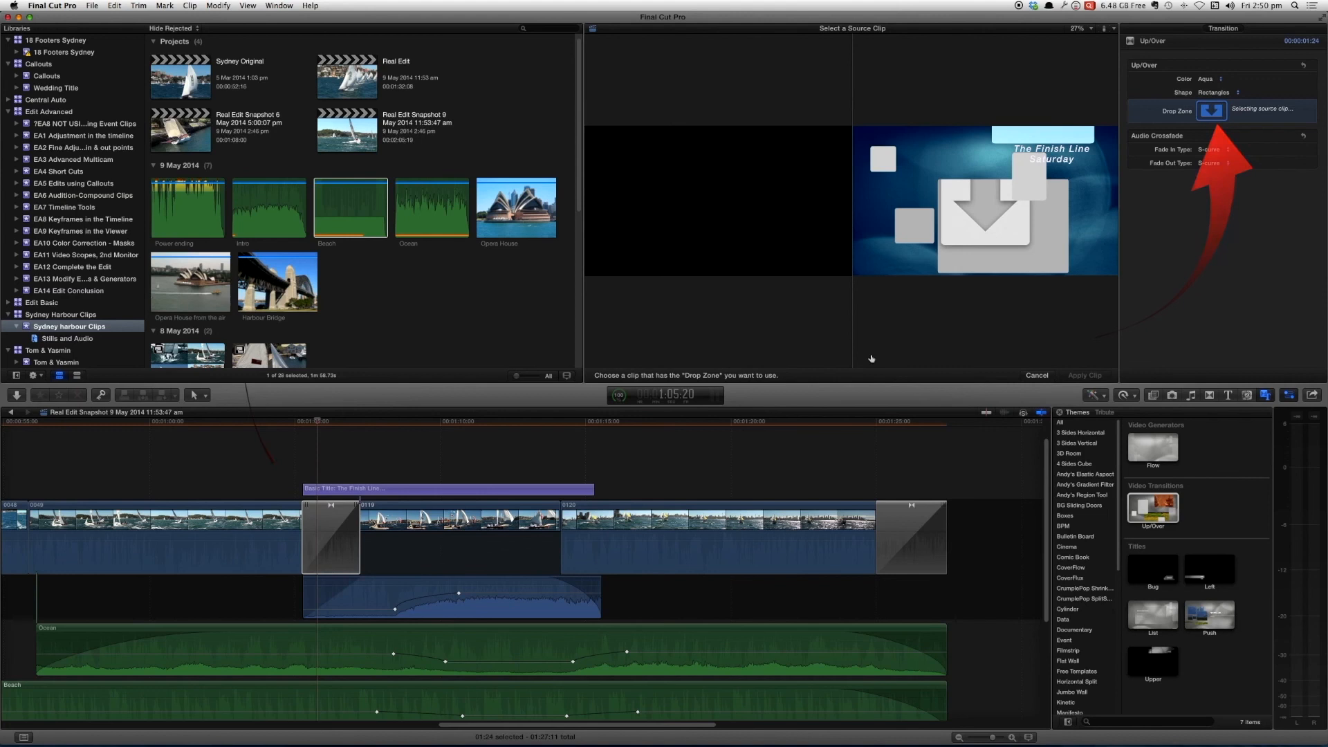
{"action": "left_click", "coordinate": [410, 533]}
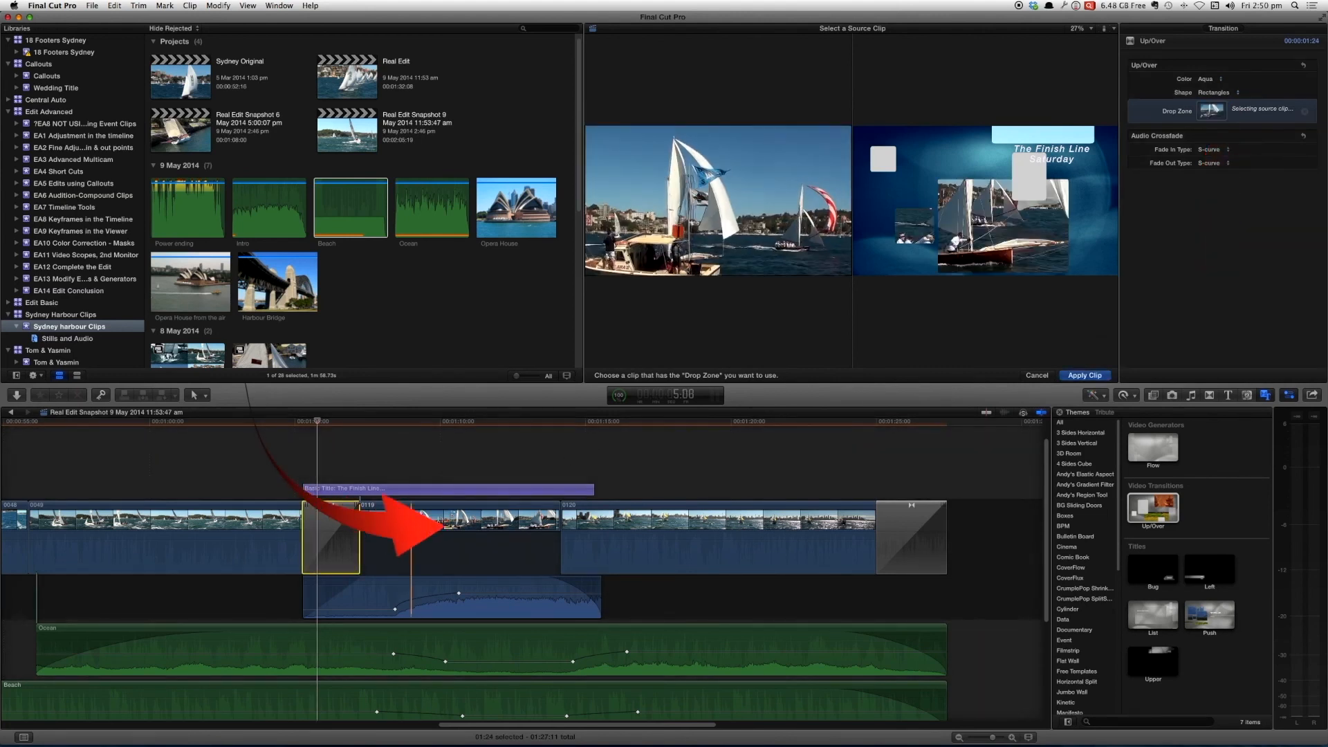
{"action": "left_click", "coordinate": [313, 429]}
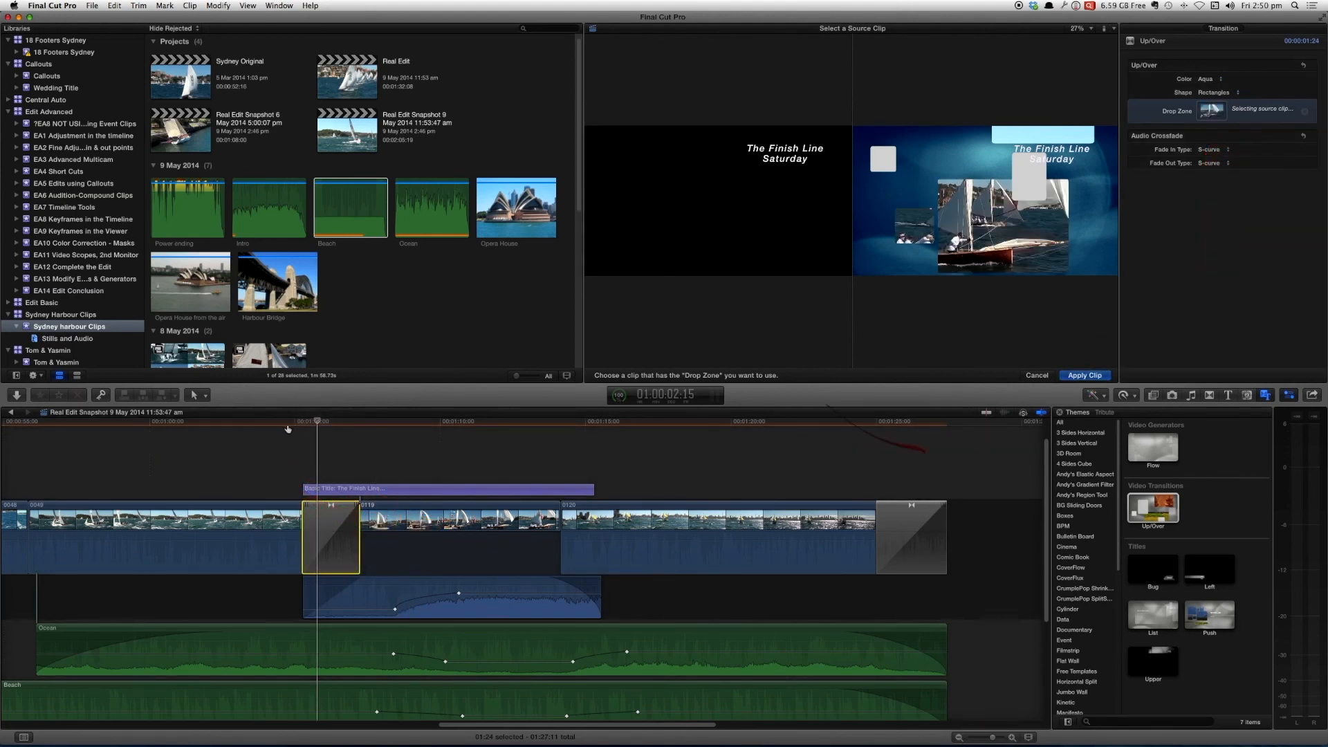
{"action": "left_click", "coordinate": [1084, 376]}
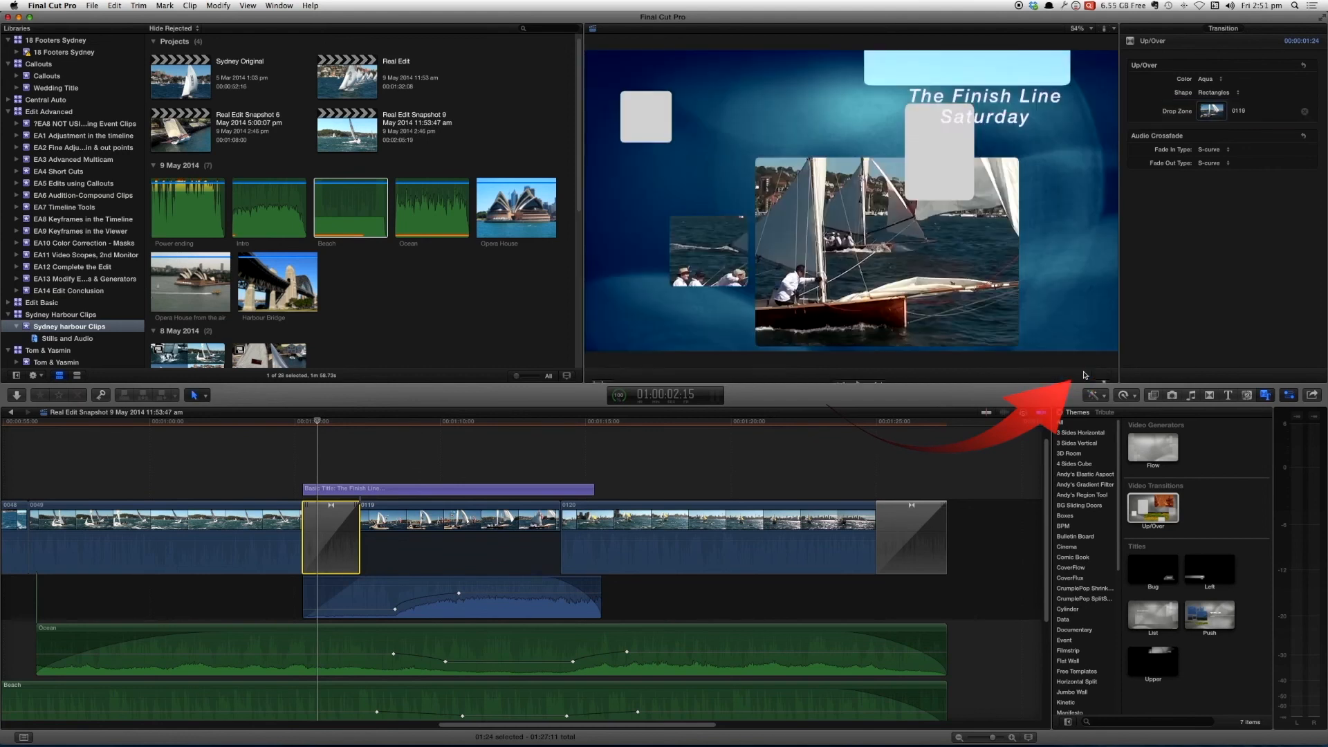
{"action": "left_click_drag", "start_coordinate": [306, 431], "coordinate": [344, 444]}
- Move The Finish Line title up slightly to clear the transition's picture panels, and check its position across the transition and clip 0119
{"action": "left_click", "coordinate": [390, 489]}
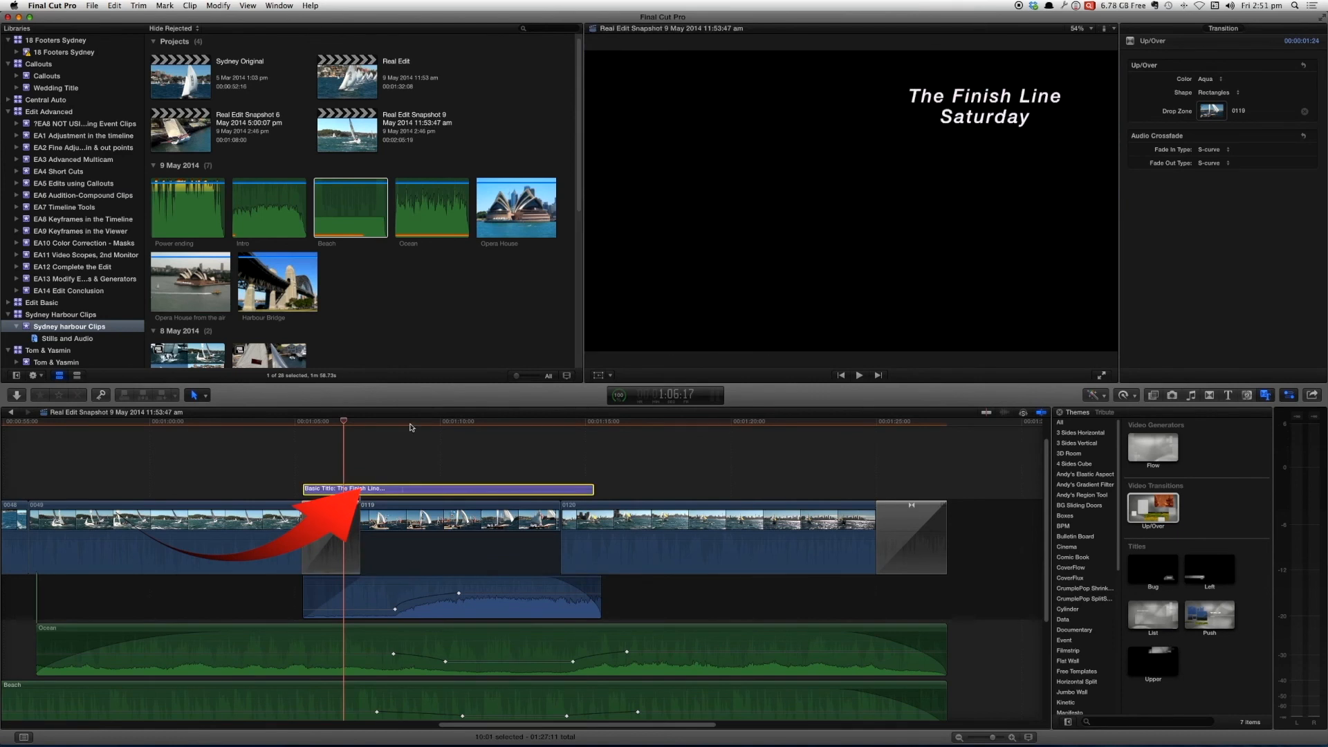
{"action": "left_click", "coordinate": [410, 426]}
{"action": "double_click", "coordinate": [984, 116]}
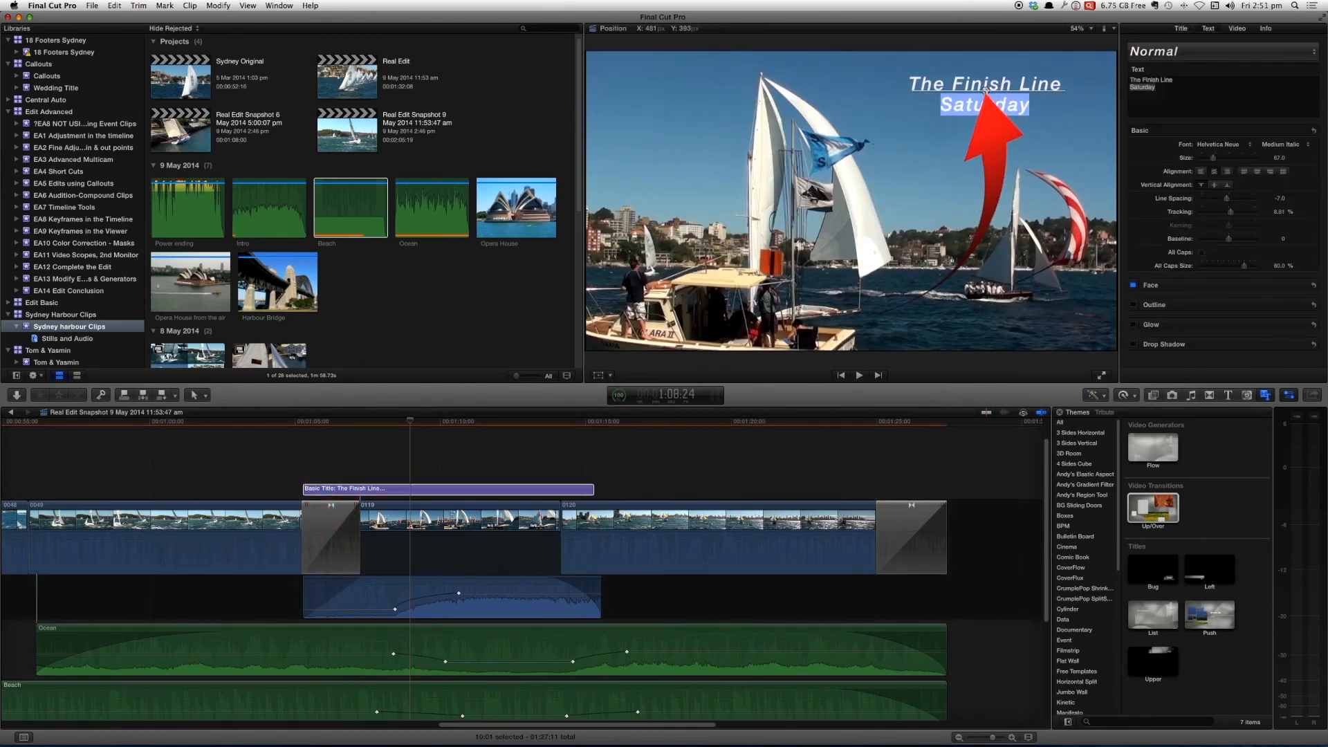
{"action": "left_click", "coordinate": [334, 426]}
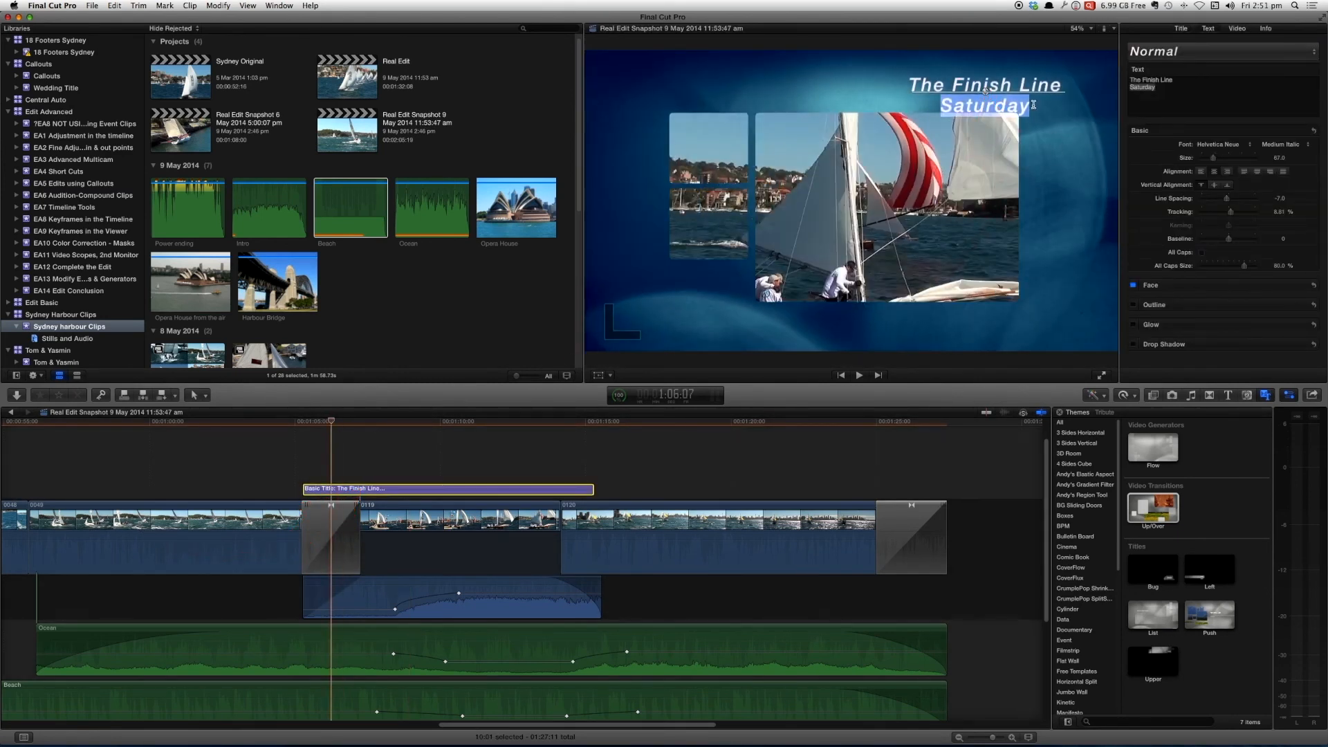
{"action": "left_click", "coordinate": [986, 94]}
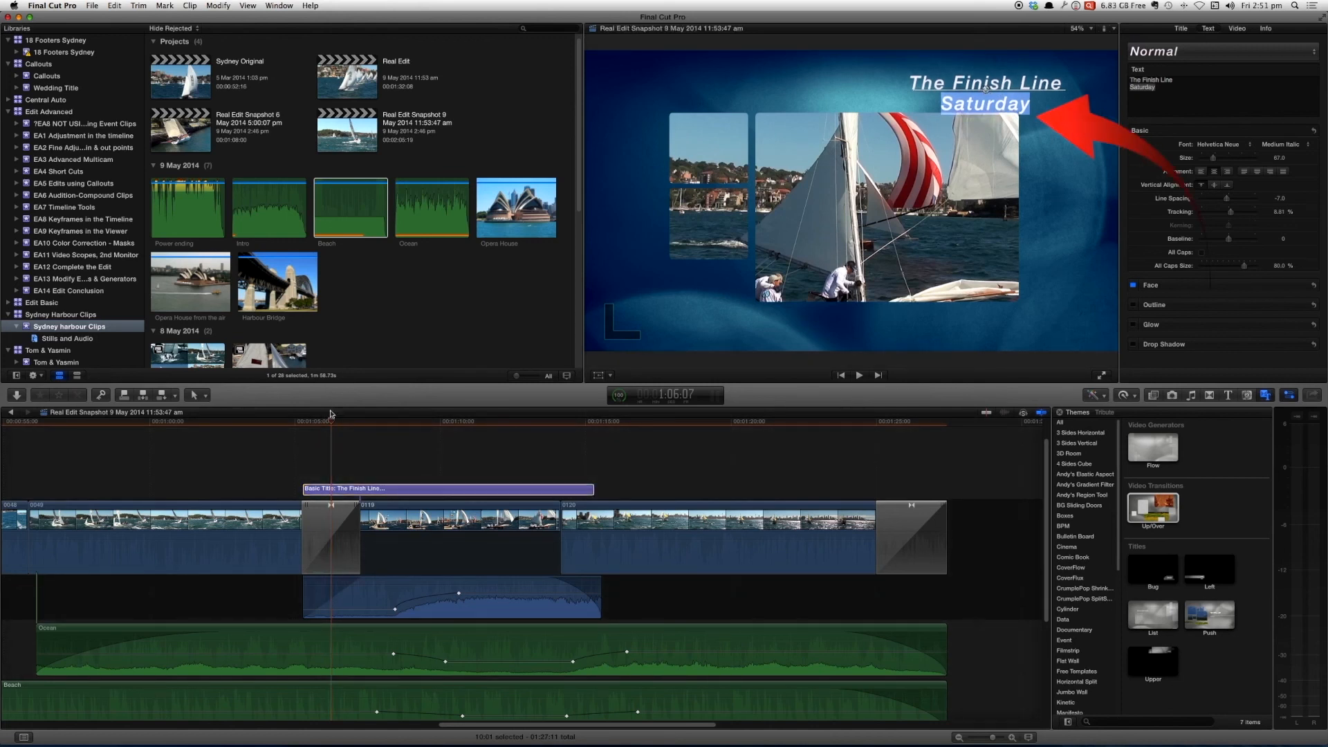
{"action": "left_click_drag", "start_coordinate": [330, 420], "coordinate": [539, 459]}
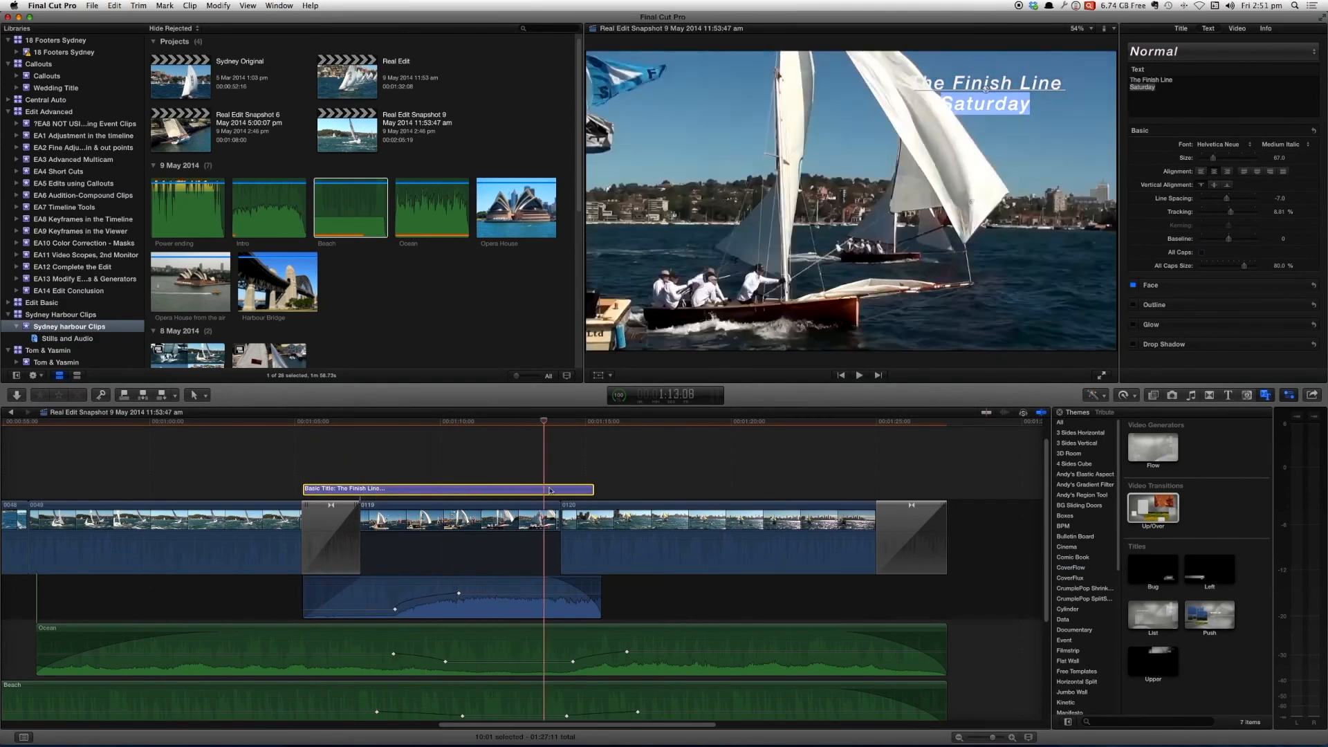